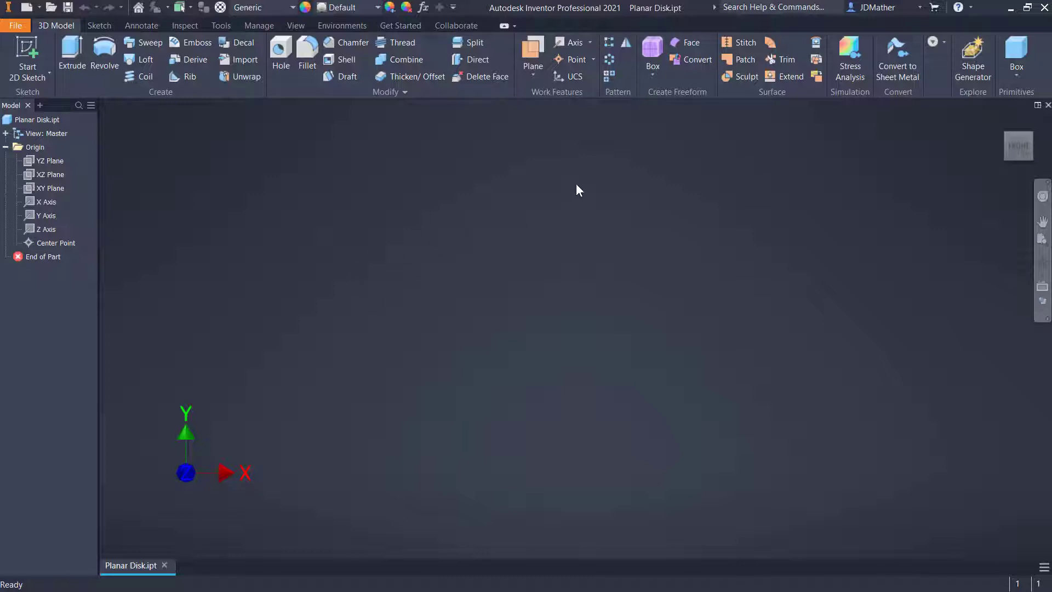
Step: Sketch a 1.5 in diameter circle centred on the origin on the XZ plane
{"action": "left_click", "coordinate": [1018, 134]}
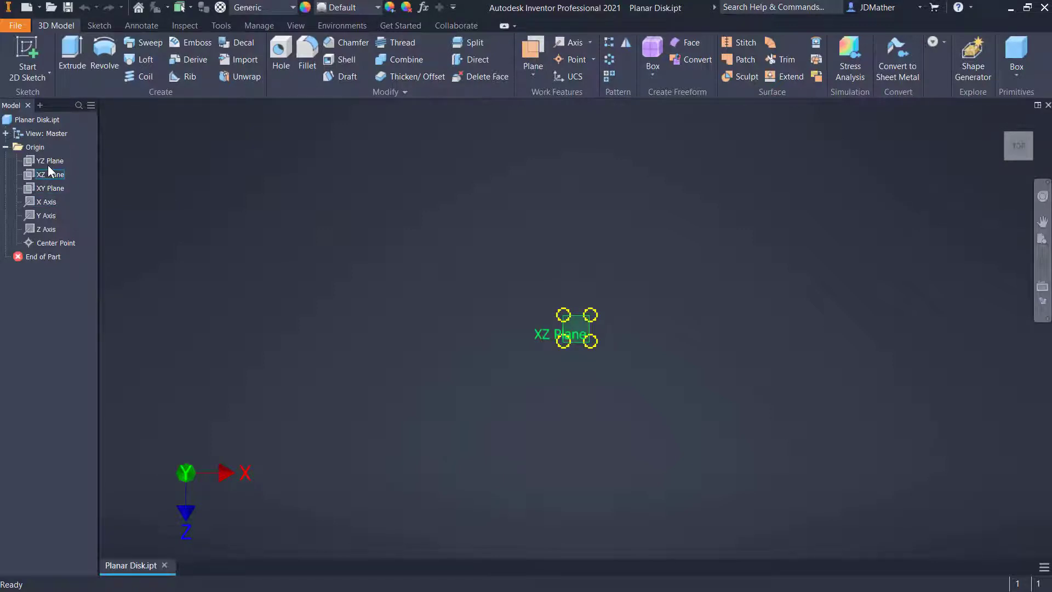
{"action": "key", "text": "s"}
{"action": "left_click", "coordinate": [97, 67]}
{"action": "left_click", "coordinate": [576, 329]}
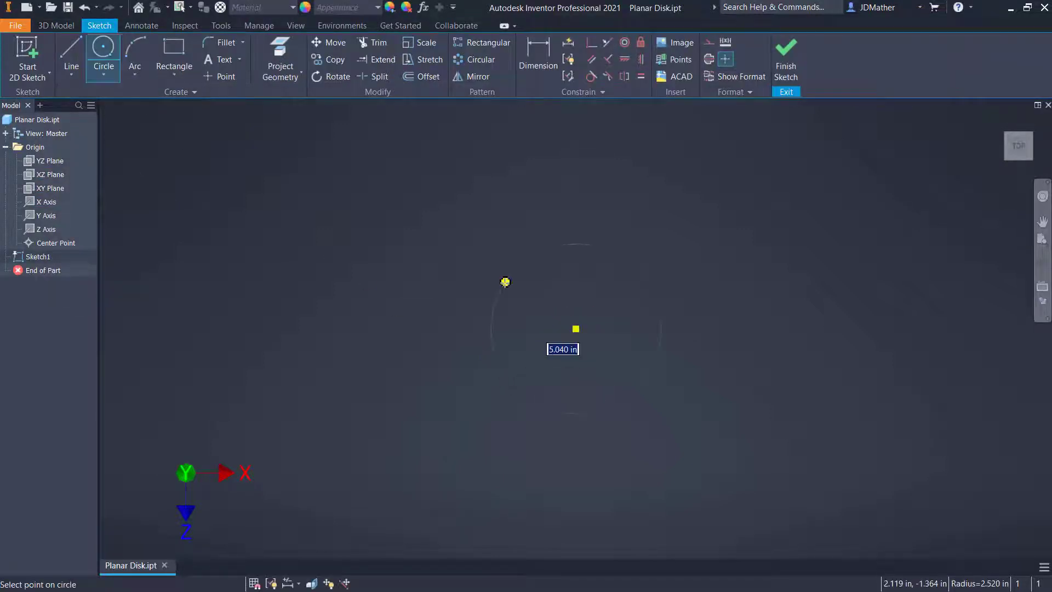
{"action": "type", "text": "1.5"}
{"action": "key", "text": "Return"}
{"action": "key", "text": "Escape"}
{"action": "key", "text": "F6"}
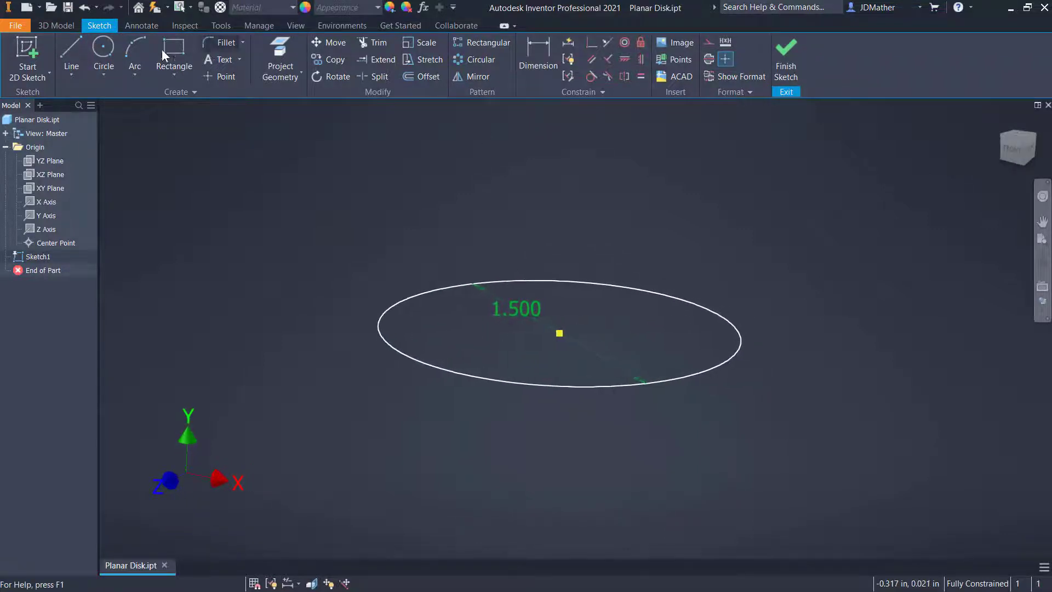
Step: Extrude the circle symmetrically about the sketch plane by a total distance of .375 in
{"action": "key", "text": "e"}
{"action": "left_click", "coordinate": [325, 241]}
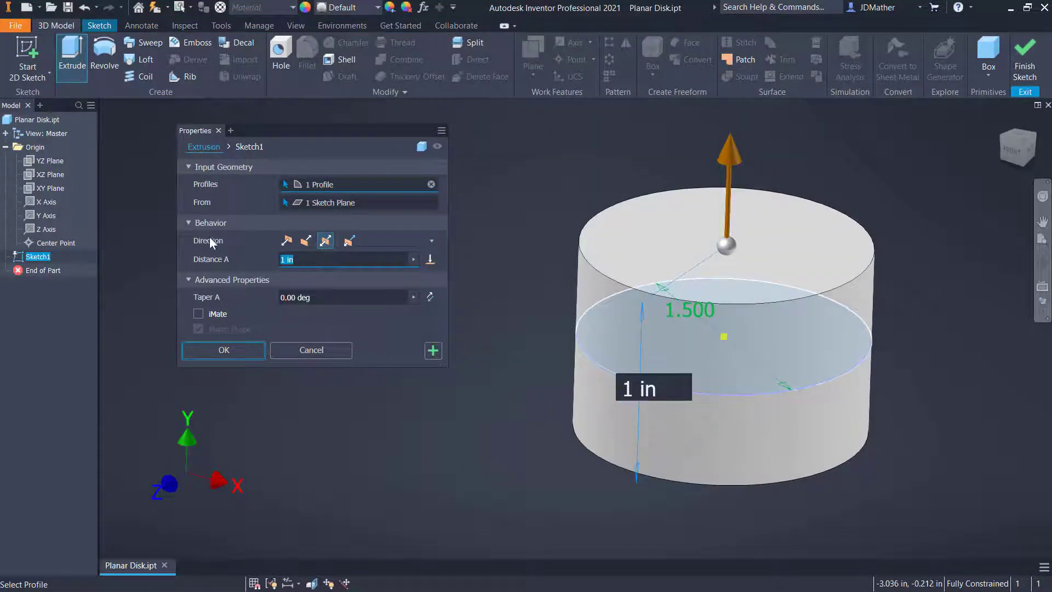
{"action": "type", "text": ".375"}
{"action": "key", "text": "Return"}
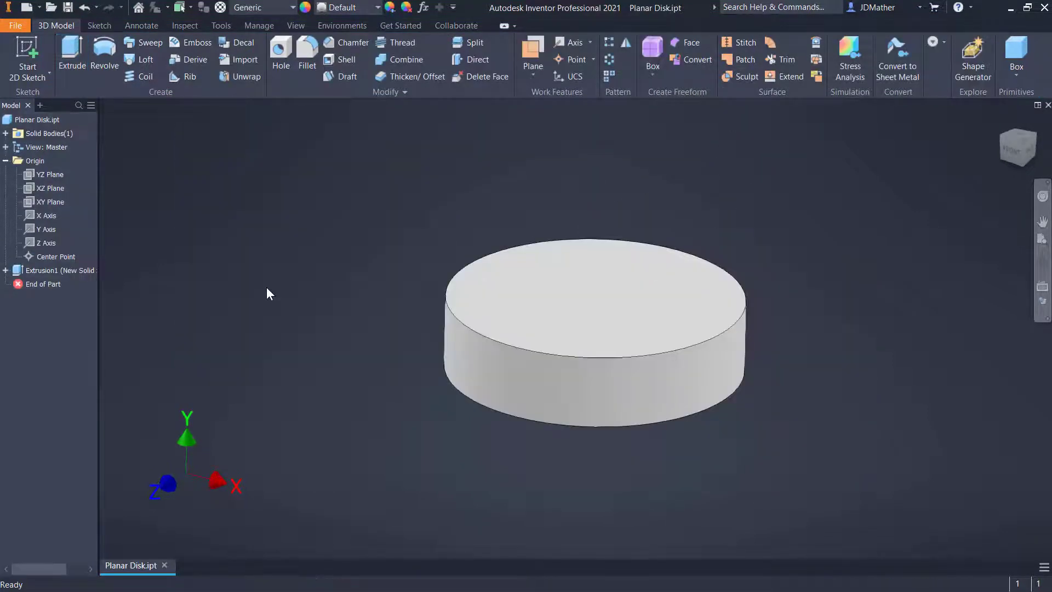
Step: Apply a full round fillet to the disk, using its top face, cylindrical side and bottom face as the face sets
{"action": "middle_click_drag", "start_coordinate": [507, 388], "coordinate": [381, 308], "text": "shift"}
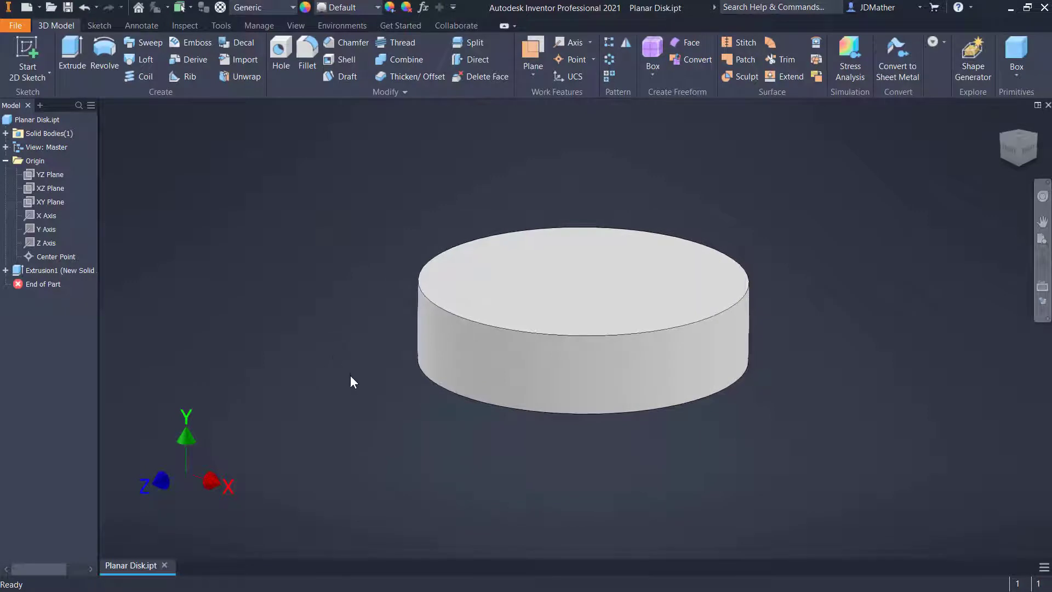
{"action": "left_click", "coordinate": [306, 52]}
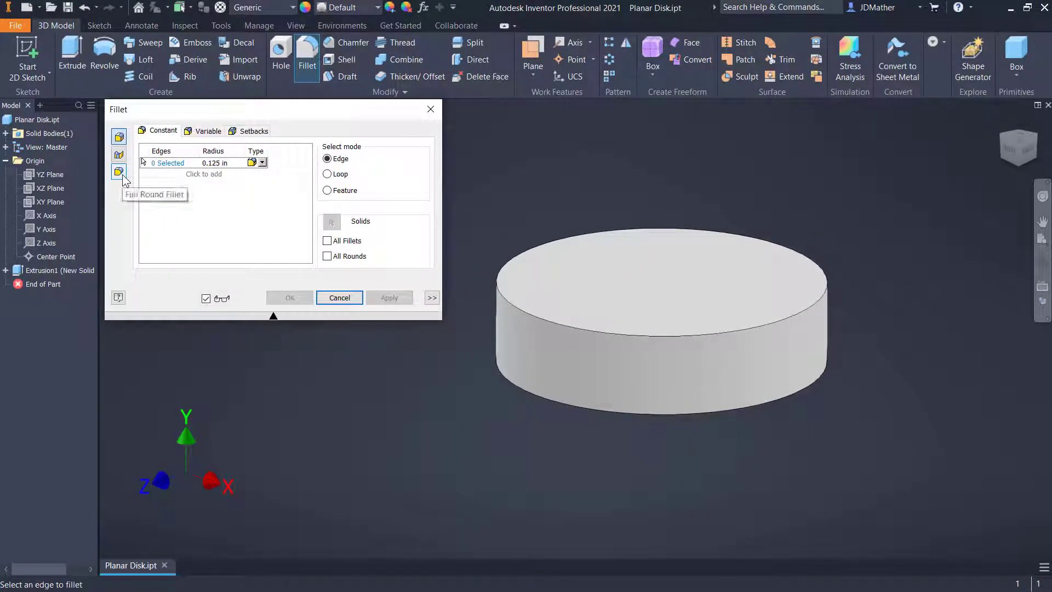
{"action": "left_click", "coordinate": [118, 172]}
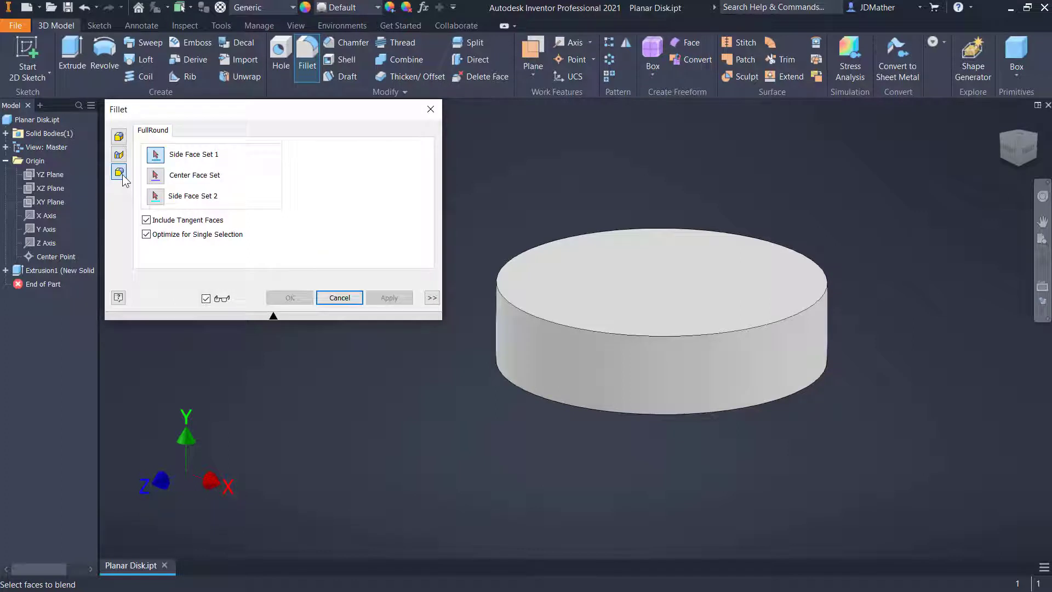
{"action": "left_click", "coordinate": [603, 291]}
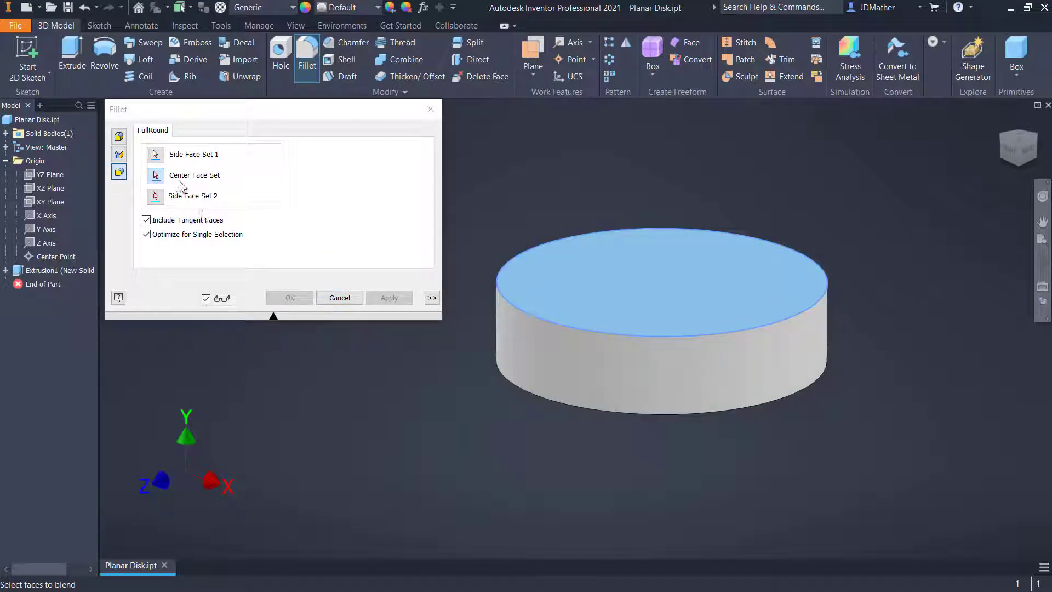
{"action": "left_click", "coordinate": [508, 351]}
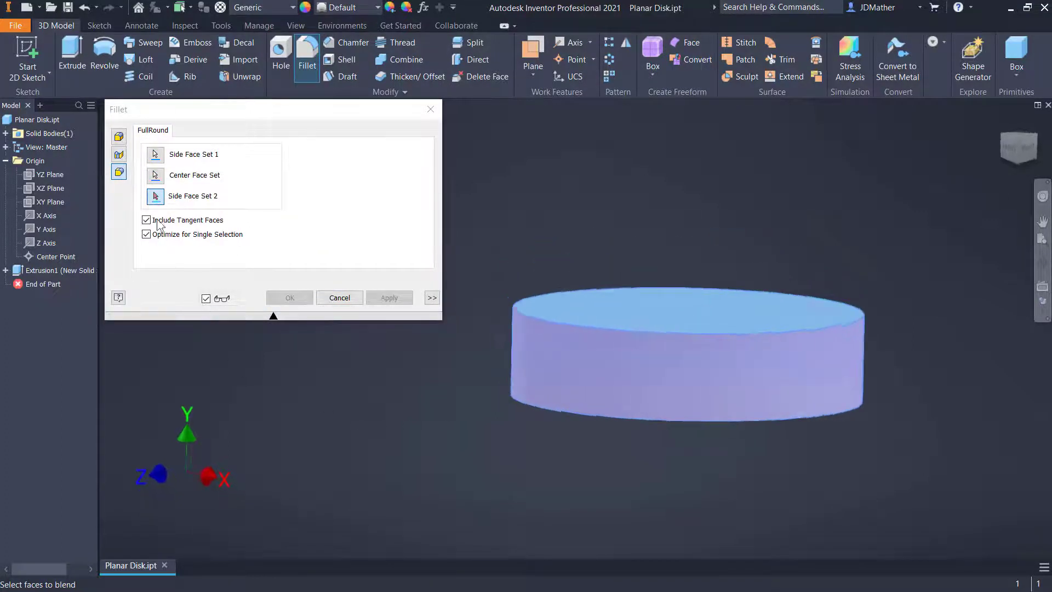
{"action": "left_click", "coordinate": [633, 437]}
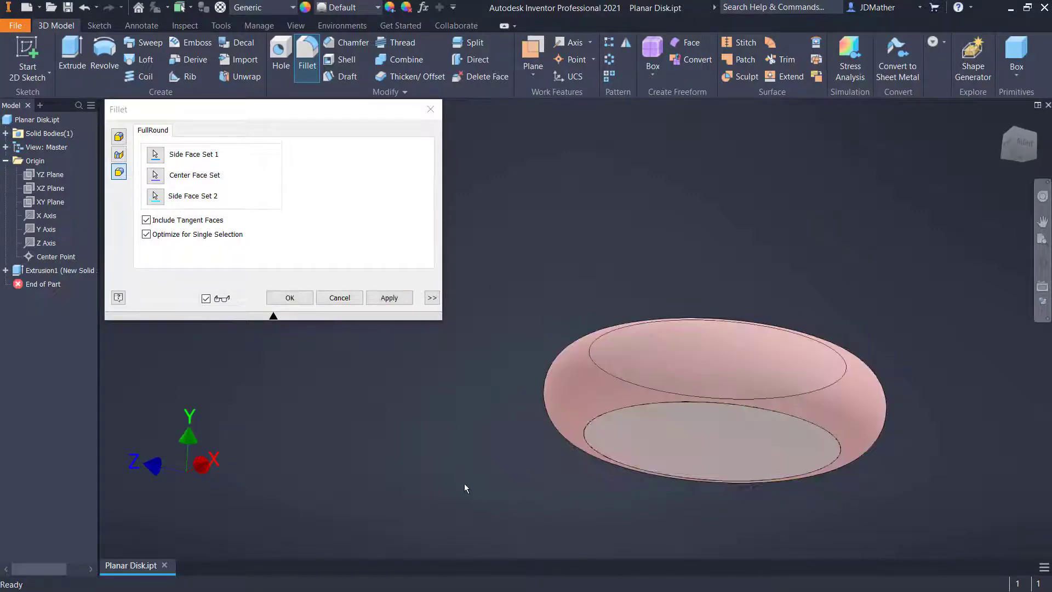
{"action": "left_click", "coordinate": [290, 298]}
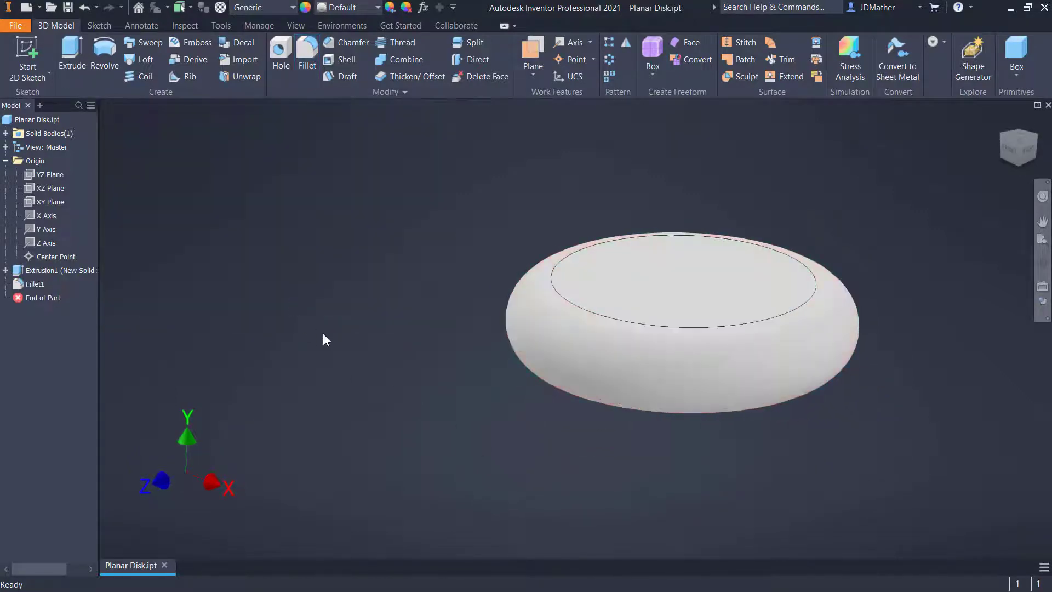
Step: Assign the Yellow appearance to the disk and save the part
{"action": "middle_click_drag", "start_coordinate": [527, 324], "coordinate": [517, 344], "text": "shift"}
{"action": "key", "text": "F6"}
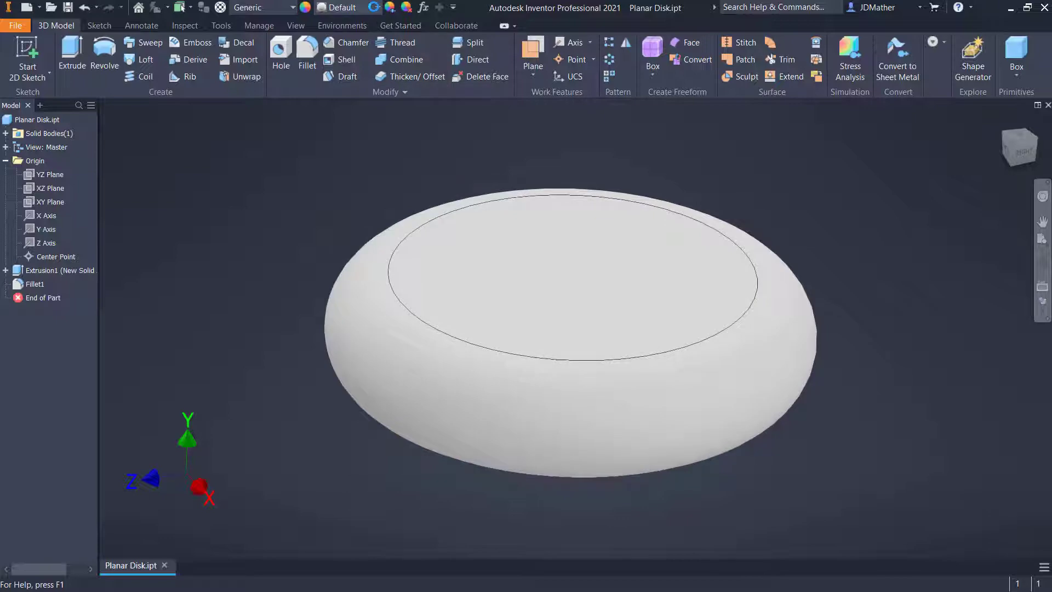
{"action": "left_click", "coordinate": [374, 7]}
{"action": "left_click_drag", "start_coordinate": [487, 206], "coordinate": [459, 356]}
{"action": "scroll", "coordinate": [460, 360], "scroll_direction": "down", "scroll_amount": 12}
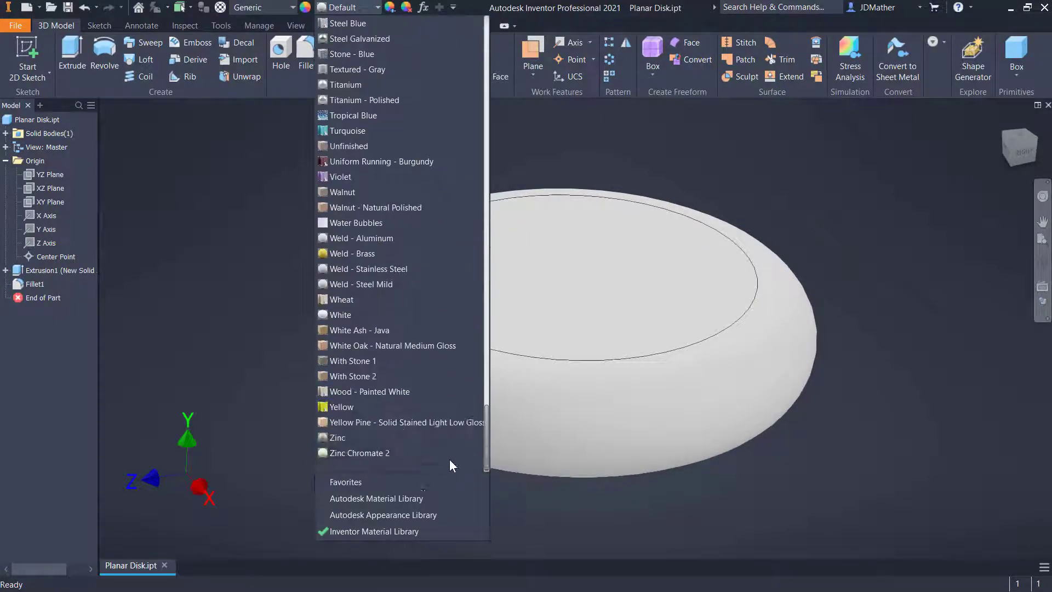
{"action": "left_click", "coordinate": [348, 406]}
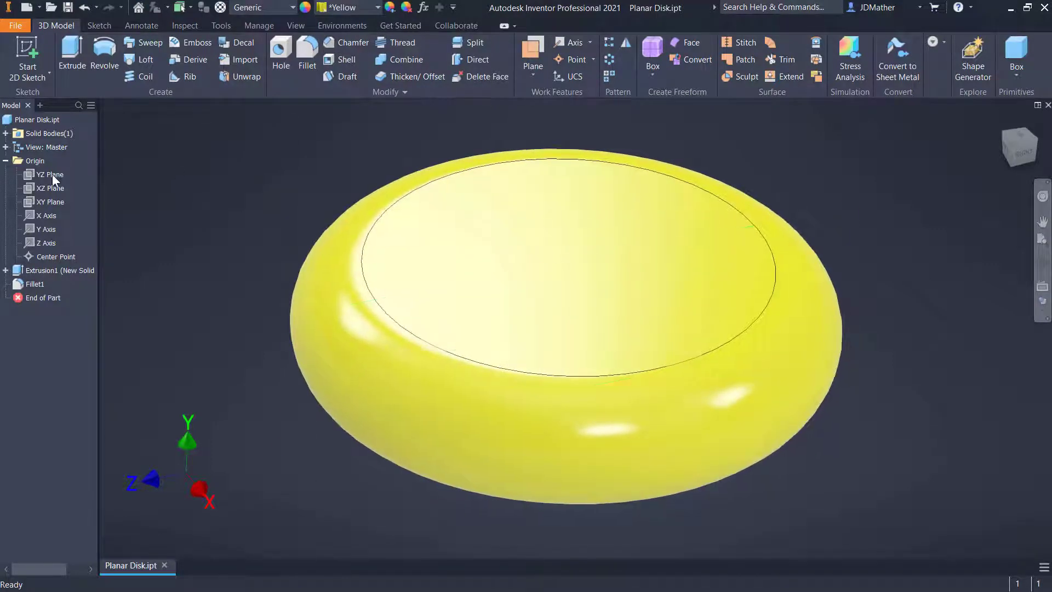
{"action": "left_click", "coordinate": [6, 160]}
{"action": "left_click", "coordinate": [68, 9]}
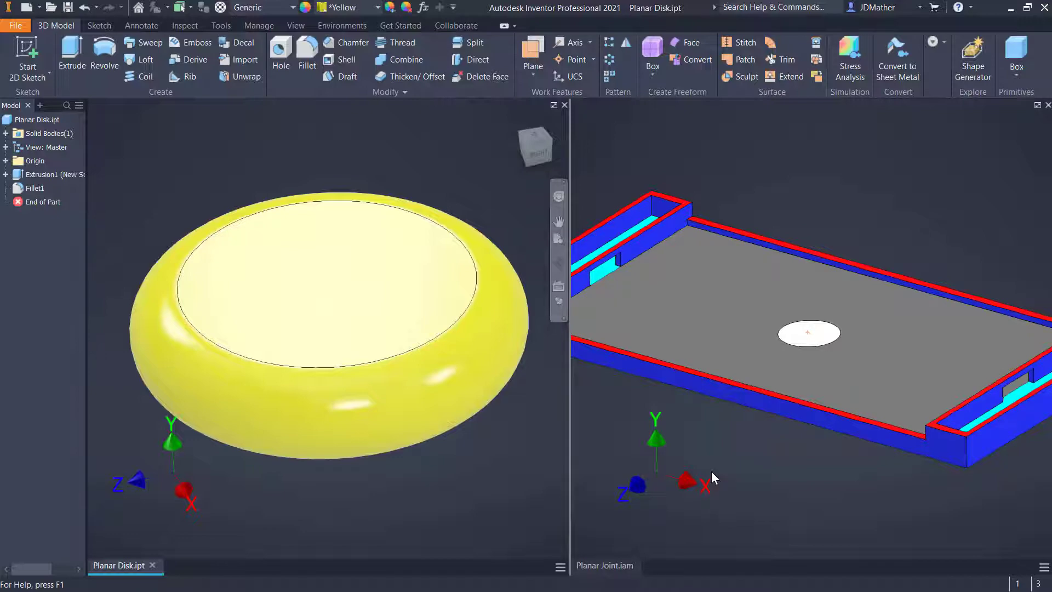
Step: Place the Planar Disk part into the Planar Joint assembly above the plate and maximize the assembly window
{"action": "left_click", "coordinate": [711, 471]}
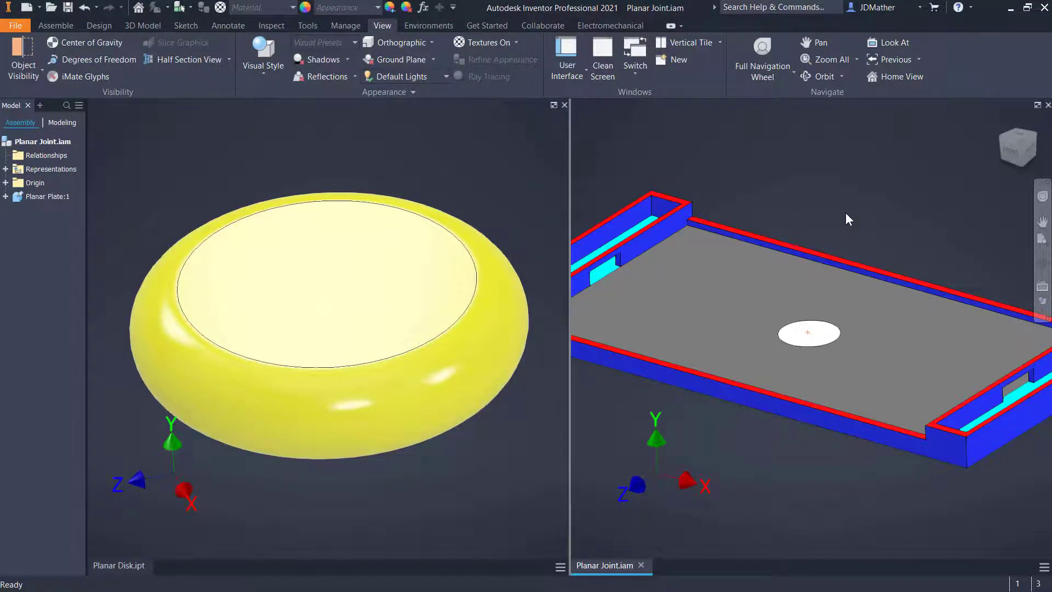
{"action": "left_click", "coordinate": [246, 215]}
{"action": "left_click", "coordinate": [157, 139]}
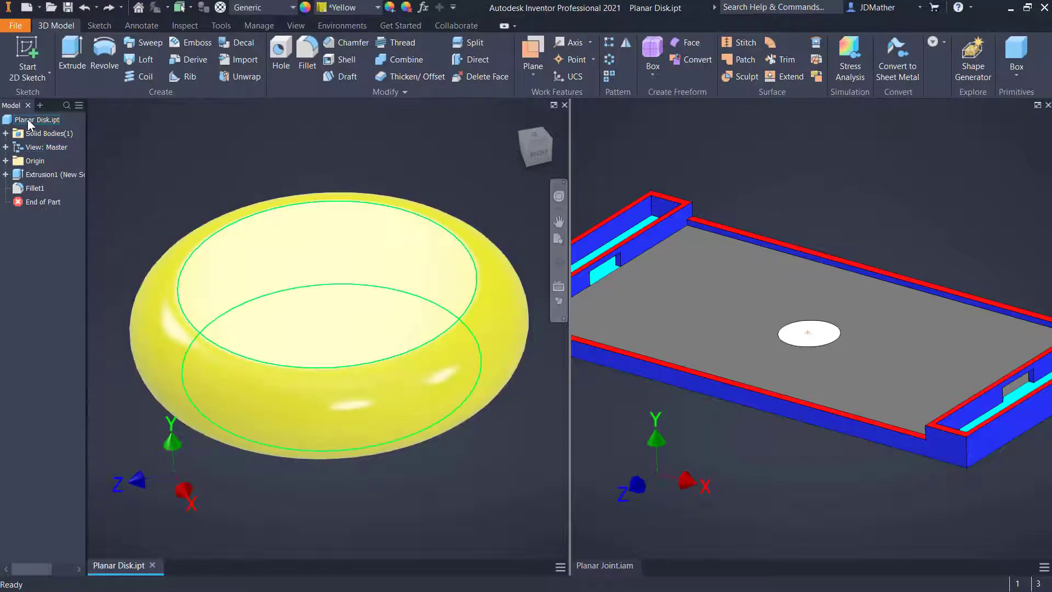
{"action": "left_click", "coordinate": [28, 121]}
{"action": "left_click_drag", "start_coordinate": [810, 213], "coordinate": [812, 212]}
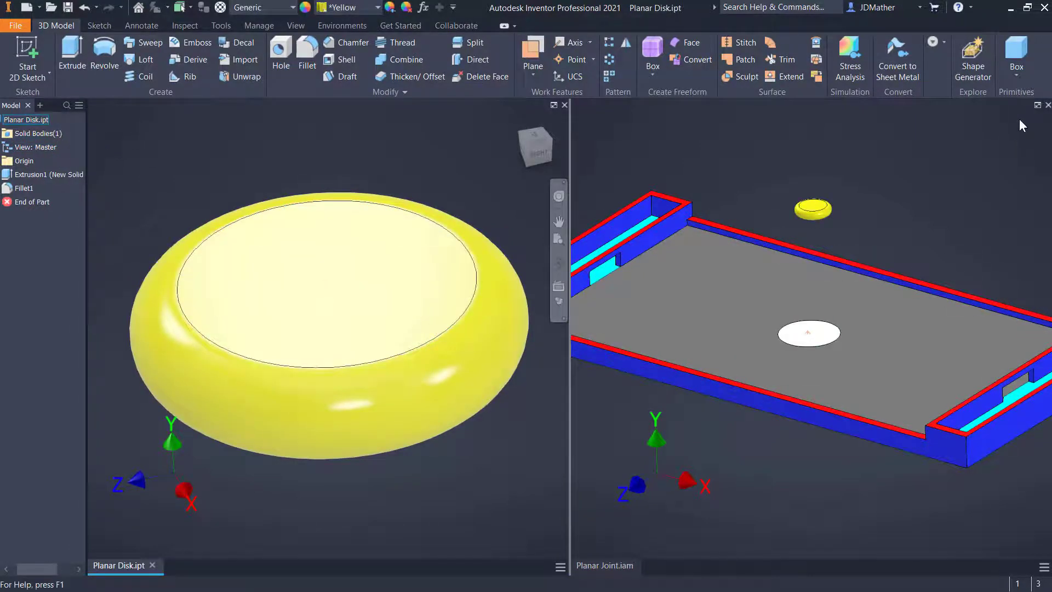
{"action": "left_click", "coordinate": [1037, 105]}
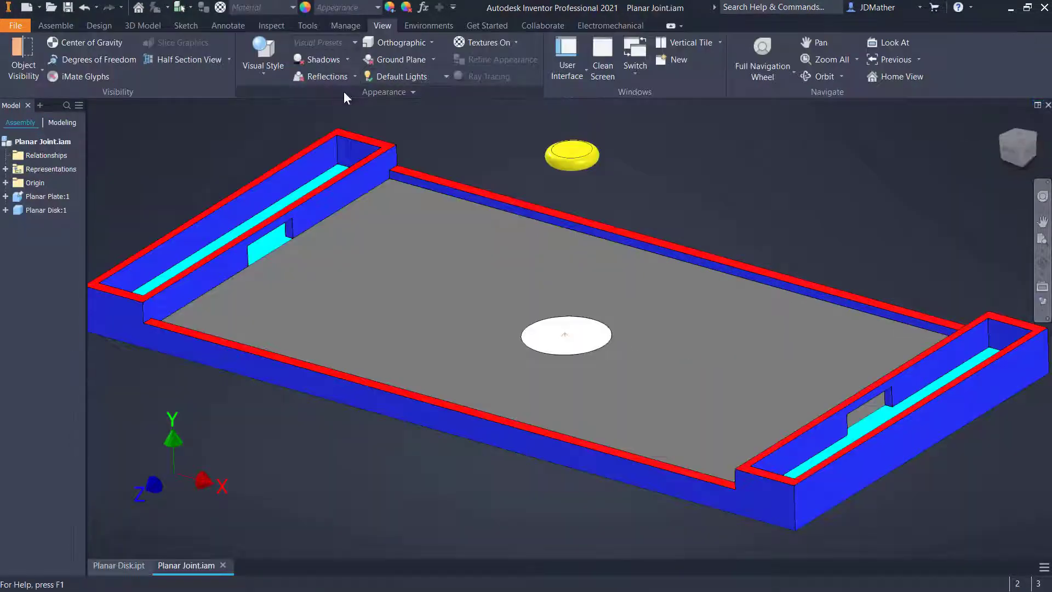
Step: Add a Mate constraint with 0.000 in offset between the plate's floor and the disk's flat bottom face
{"action": "key", "text": "c"}
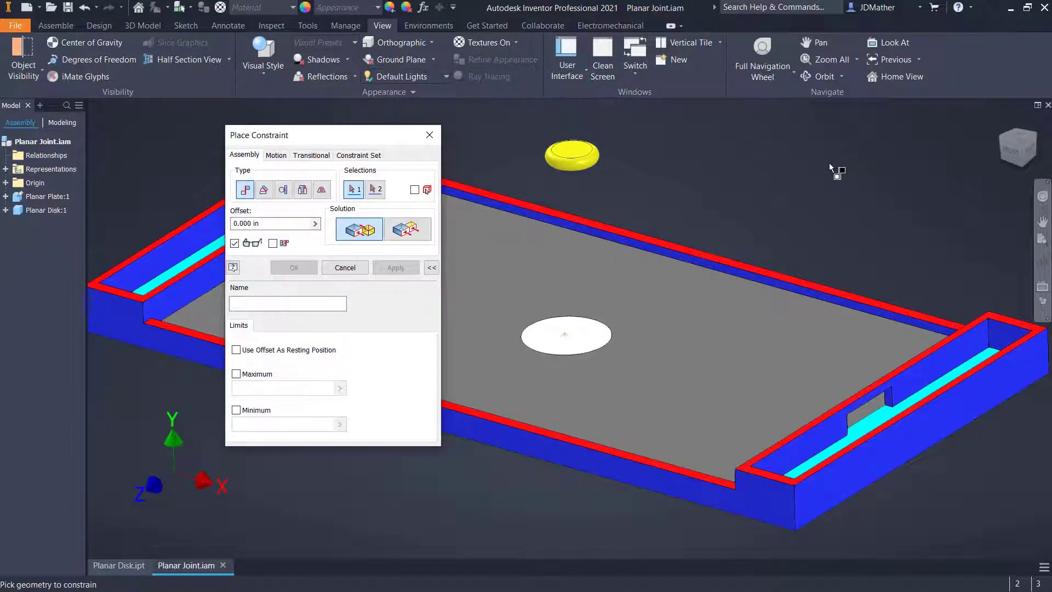
{"action": "left_click", "coordinate": [509, 268]}
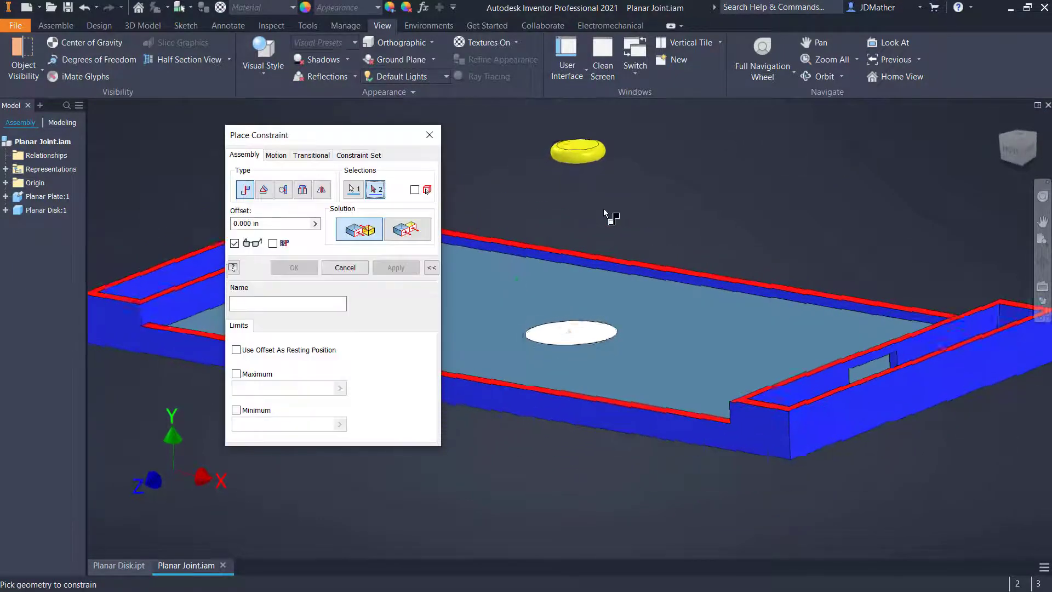
{"action": "scroll", "coordinate": [613, 181], "scroll_direction": "down", "scroll_amount": 5}
{"action": "scroll", "coordinate": [619, 129], "scroll_direction": "down", "scroll_amount": 5}
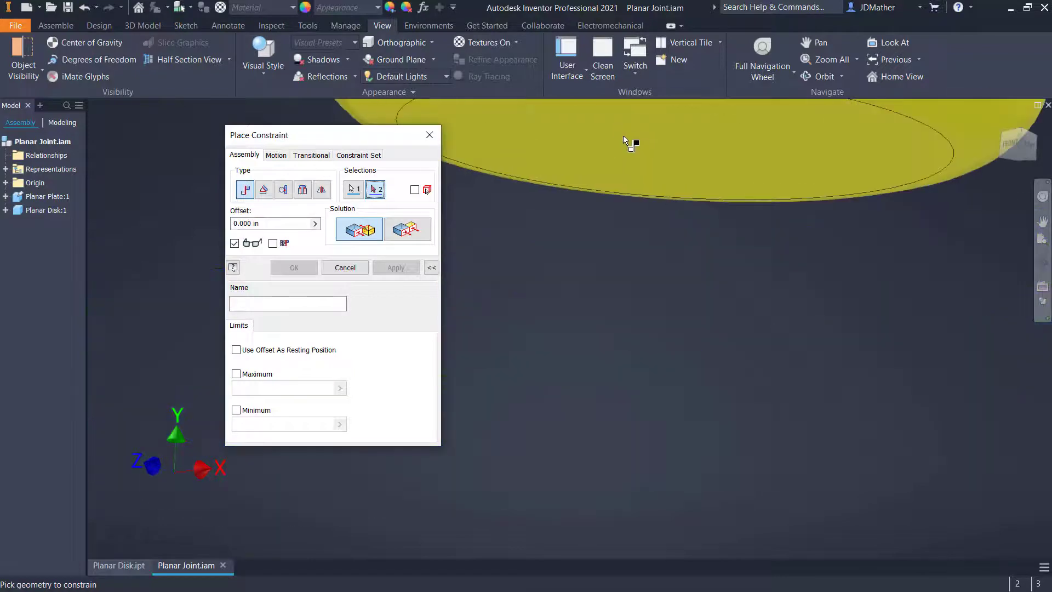
{"action": "left_click", "coordinate": [619, 130]}
{"action": "key", "text": "F6"}
{"action": "left_click", "coordinate": [294, 267]}
Step: Slide the disk around on the plate's floor to check its planar motion
{"action": "scroll", "coordinate": [493, 300], "scroll_direction": "up", "scroll_amount": 3}
{"action": "left_click_drag", "start_coordinate": [493, 301], "coordinate": [554, 291]}
{"action": "middle_click_drag", "start_coordinate": [678, 164], "coordinate": [728, 235], "text": "shift"}
{"action": "left_click_drag", "start_coordinate": [533, 291], "coordinate": [608, 355]}
{"action": "middle_click_drag", "start_coordinate": [608, 355], "coordinate": [617, 323], "text": "shift"}
{"action": "left_click_drag", "start_coordinate": [617, 323], "coordinate": [557, 310]}
{"action": "key", "text": "F6"}
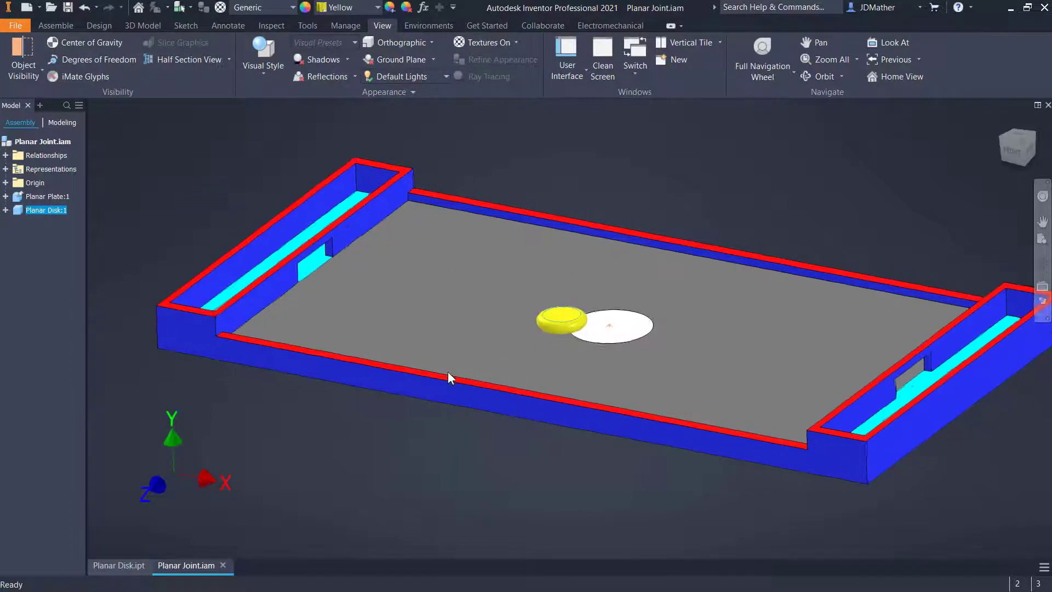
{"action": "left_click", "coordinate": [354, 446]}
Step: Enter the Dynamic Simulation environment and slide the disk across the plate to test the planar joint
{"action": "left_click", "coordinate": [428, 25]}
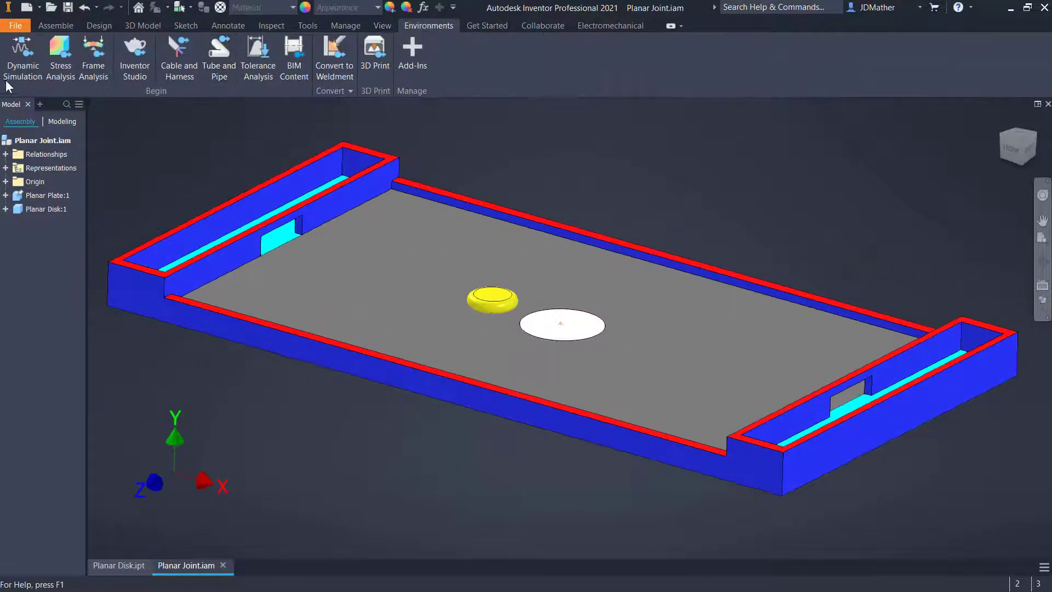
{"action": "left_click", "coordinate": [11, 74]}
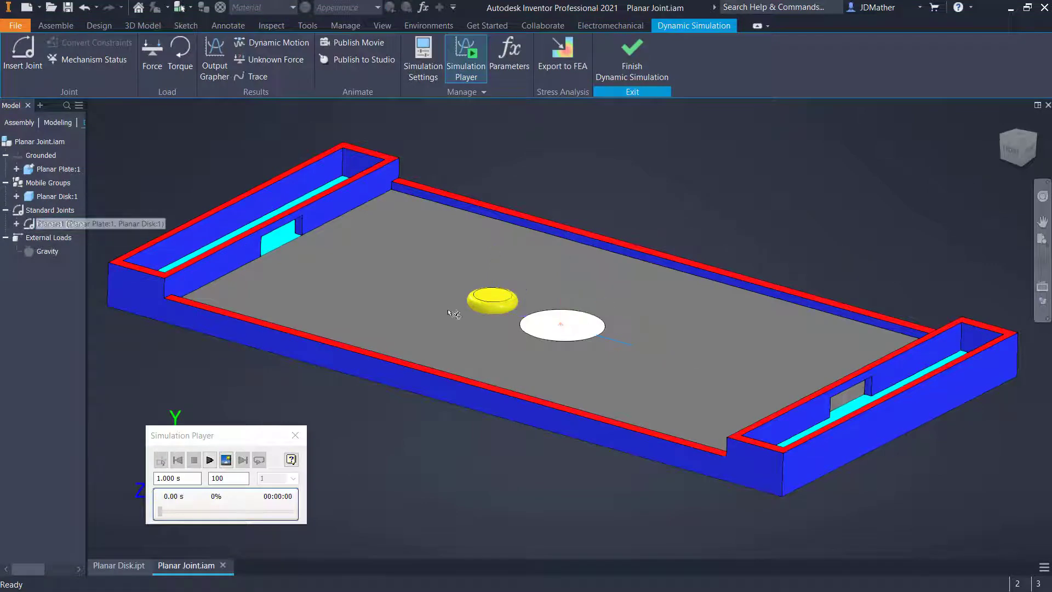
{"action": "mouse_move", "coordinate": [491, 304]}
{"action": "left_mouse_down"}
{"action": "mouse_move", "coordinate": [445, 303]}
{"action": "mouse_move", "coordinate": [482, 278]}
{"action": "mouse_move", "coordinate": [475, 295]}
{"action": "left_mouse_up"}
{"action": "left_click", "coordinate": [506, 304]}
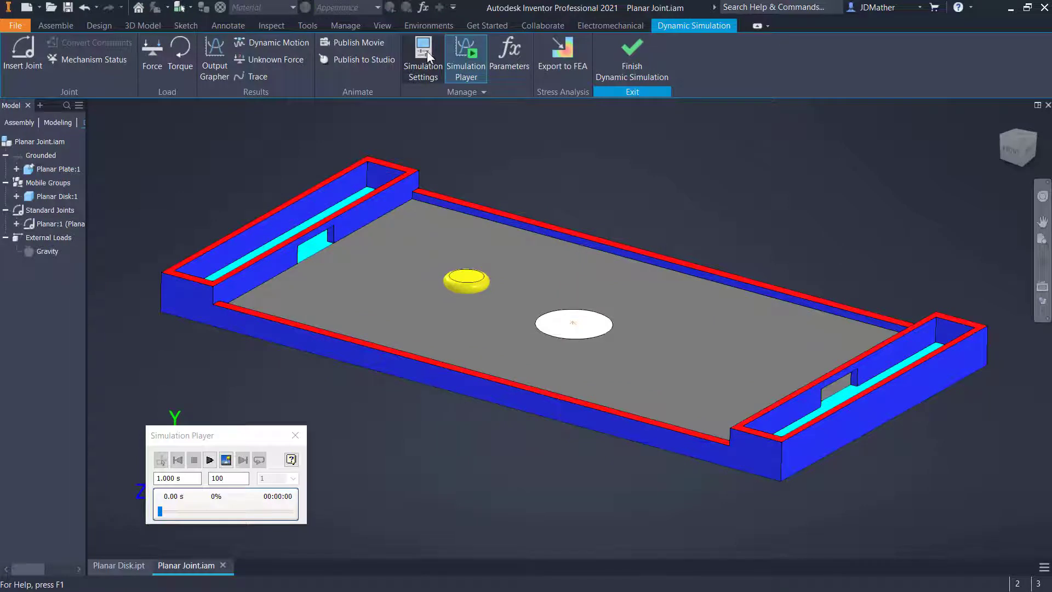
Step: Turn off automatic conversion of constraints to standard joints without maintaining the existing joints, and move the disk clear above the plate
{"action": "left_click", "coordinate": [426, 51]}
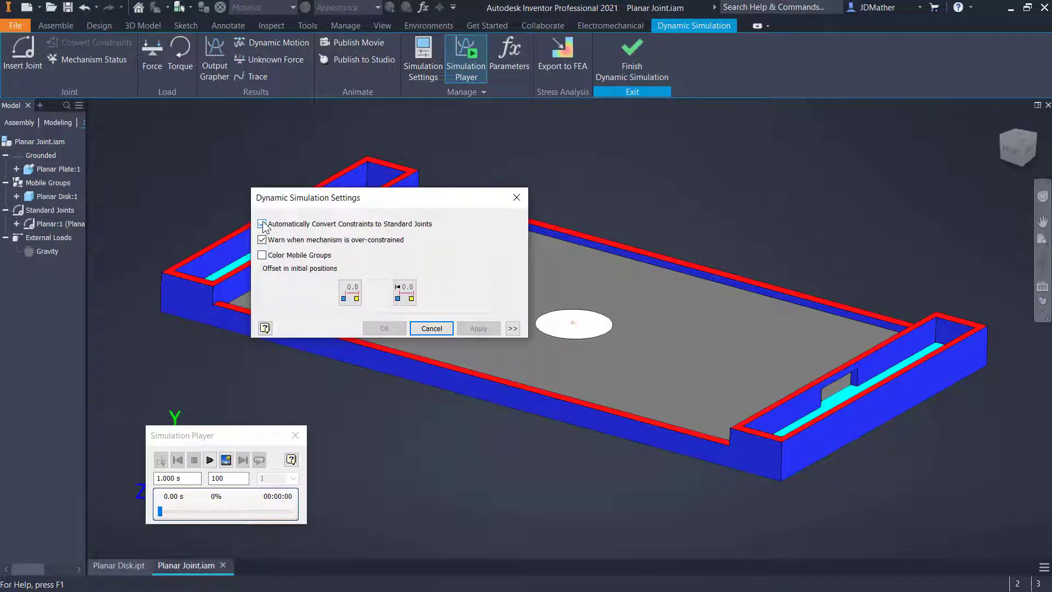
{"action": "left_click", "coordinate": [261, 224]}
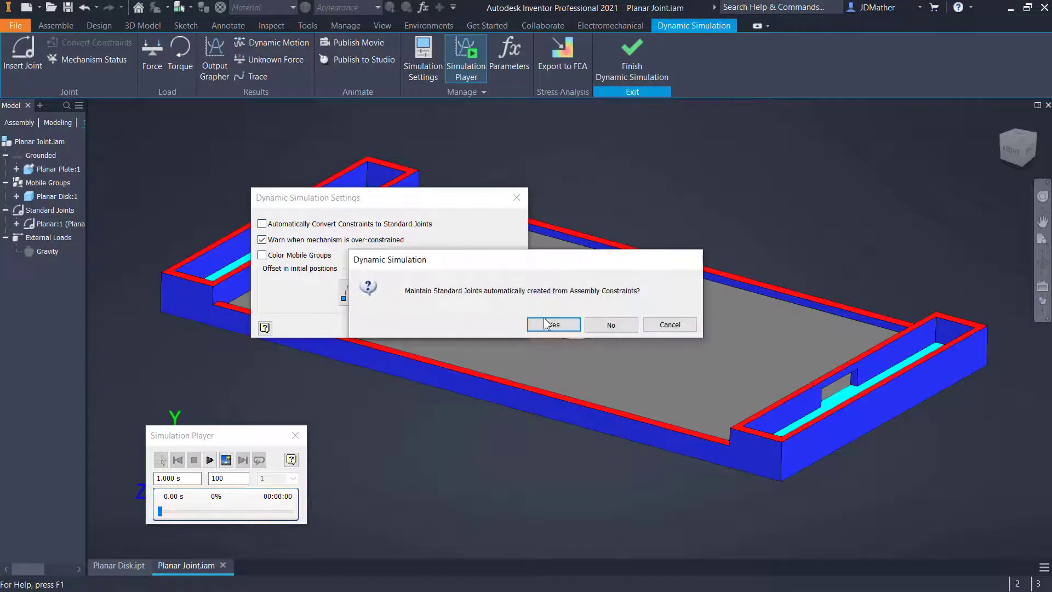
{"action": "left_click", "coordinate": [607, 325]}
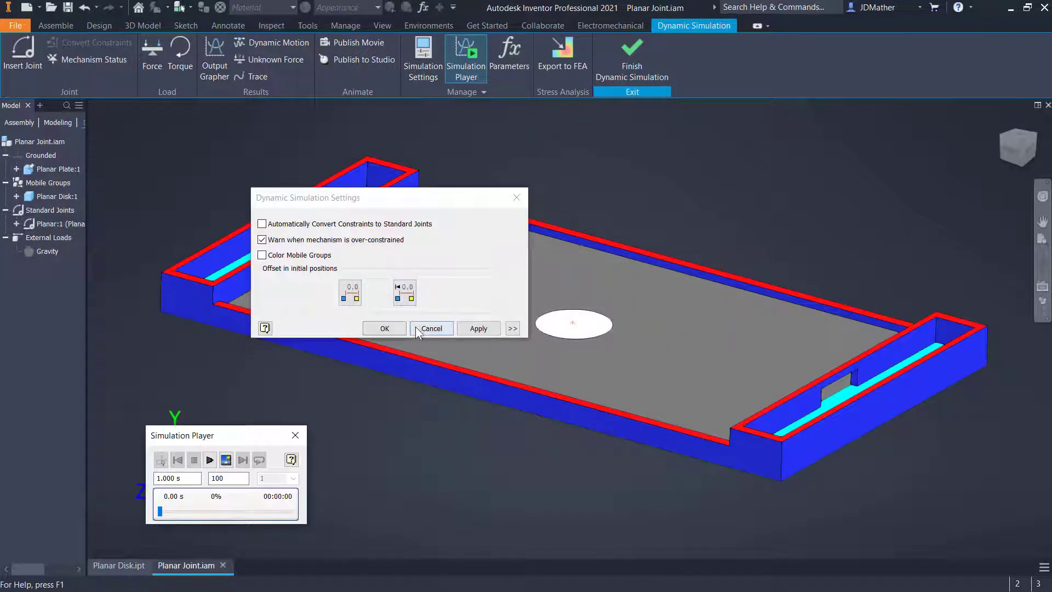
{"action": "left_click", "coordinate": [384, 328]}
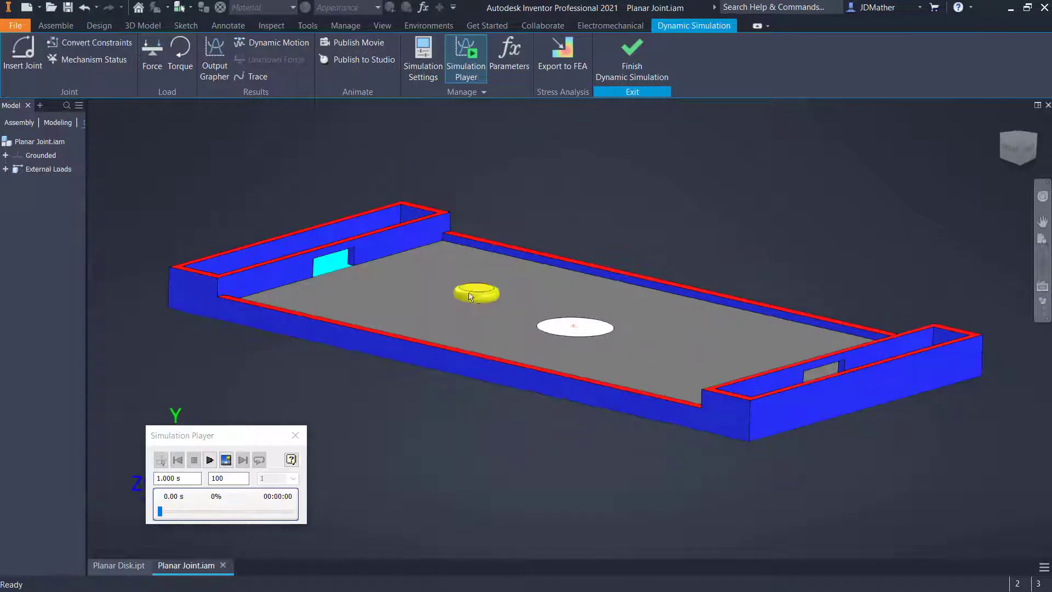
{"action": "left_click_drag", "start_coordinate": [475, 292], "coordinate": [598, 213]}
{"action": "left_click", "coordinate": [510, 168]}
Step: Start a Planar joint with the plate's floor as the first plane, the centre circle as its origin, and the X axis flipped
{"action": "left_click", "coordinate": [38, 58]}
{"action": "left_click", "coordinate": [280, 291]}
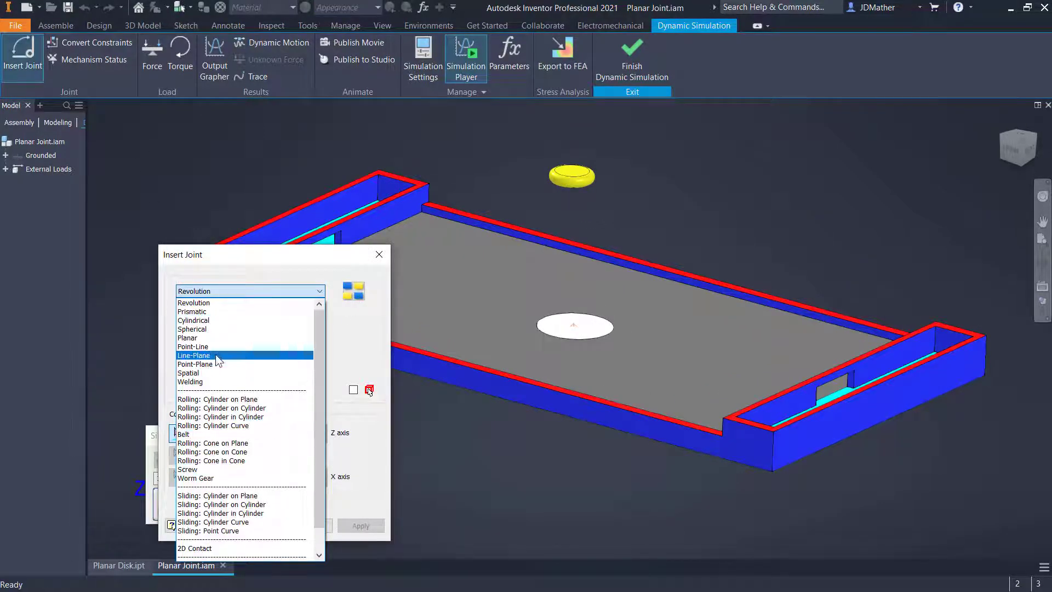
{"action": "left_click", "coordinate": [208, 337]}
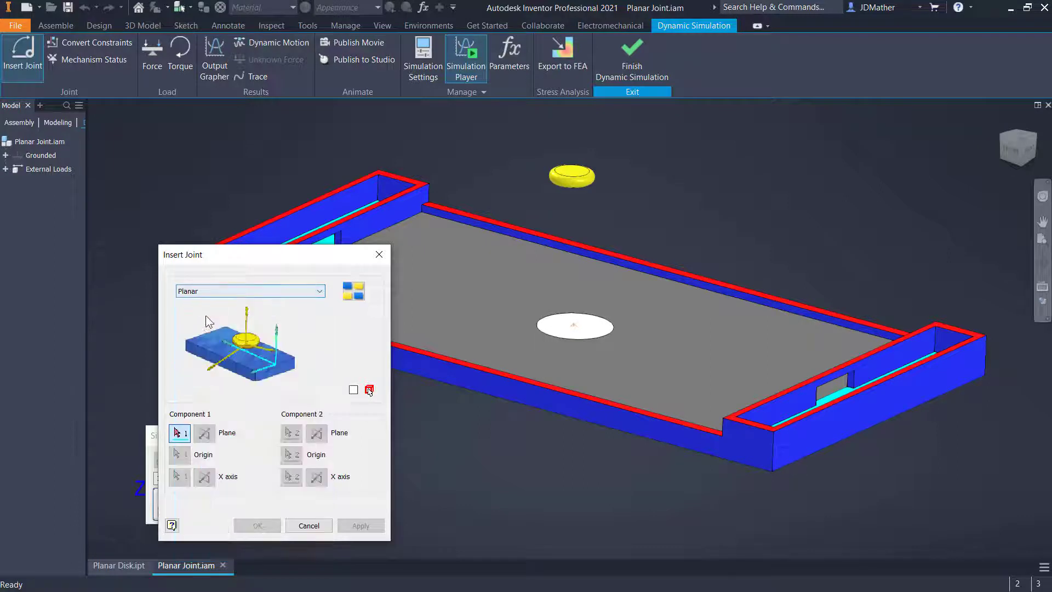
{"action": "left_click", "coordinate": [503, 294]}
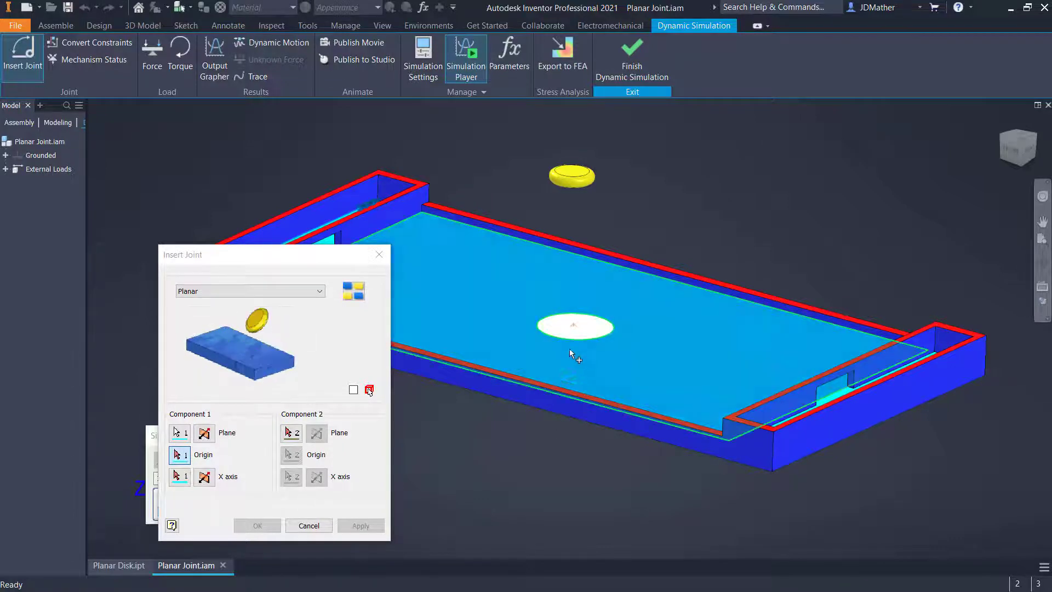
{"action": "left_click", "coordinate": [573, 327]}
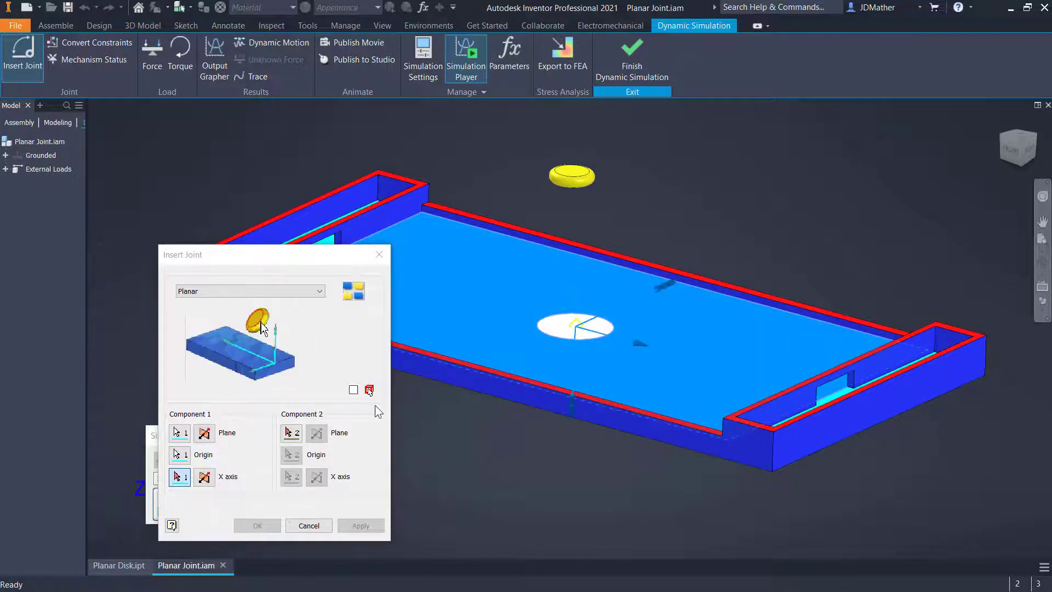
{"action": "left_click", "coordinate": [206, 480]}
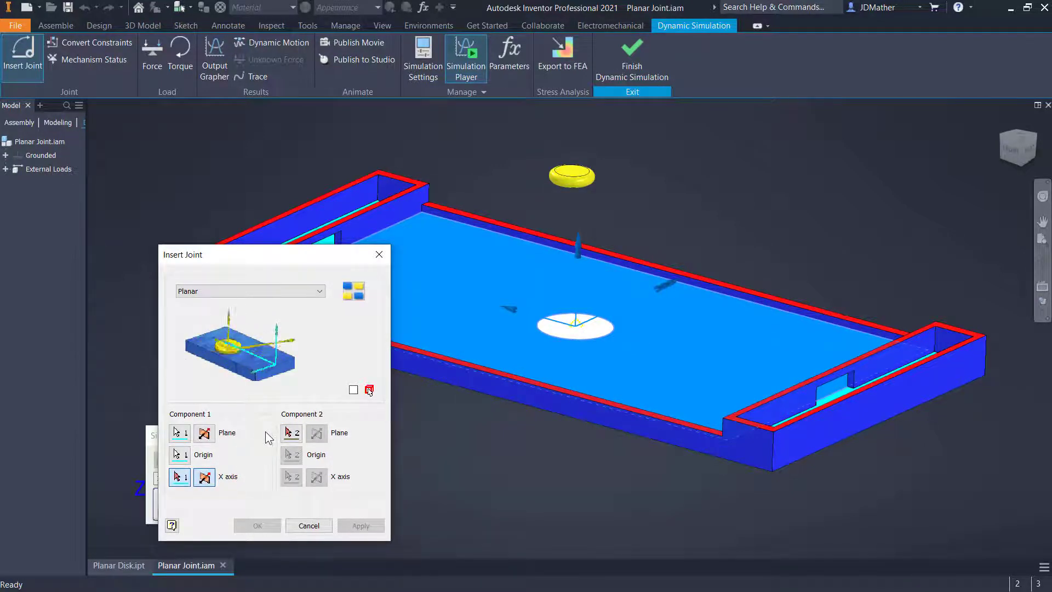
Step: Select the disk's flat bottom face as the second component's plane and its circular bottom edge as the origin
{"action": "left_click", "coordinate": [297, 435]}
{"action": "middle_click_drag", "start_coordinate": [516, 230], "coordinate": [422, 239], "text": "shift"}
{"action": "left_click", "coordinate": [590, 410]}
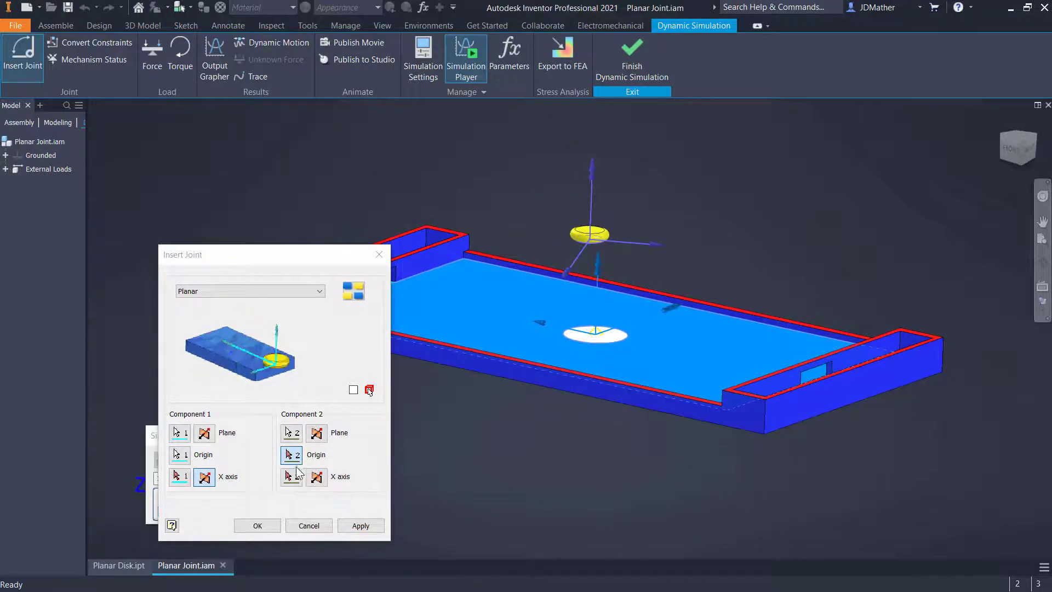
{"action": "key", "text": "y"}
{"action": "left_click", "coordinate": [205, 432]}
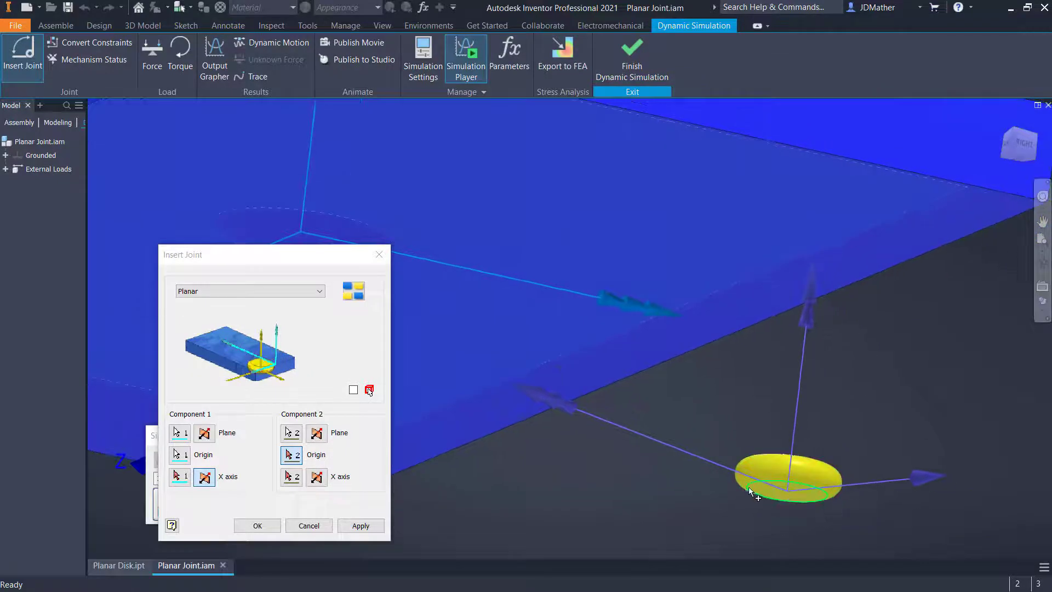
{"action": "left_click", "coordinate": [751, 489]}
{"action": "key", "text": "F5"}
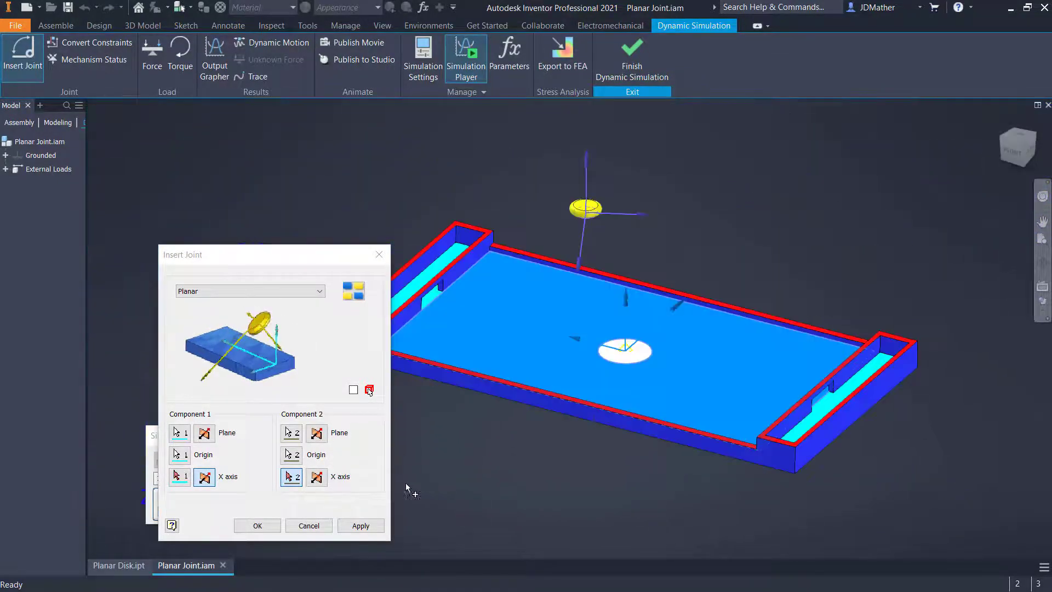
Step: Flip the X axis and plane direction of component 2 and create the planar joint
{"action": "left_click", "coordinate": [316, 476]}
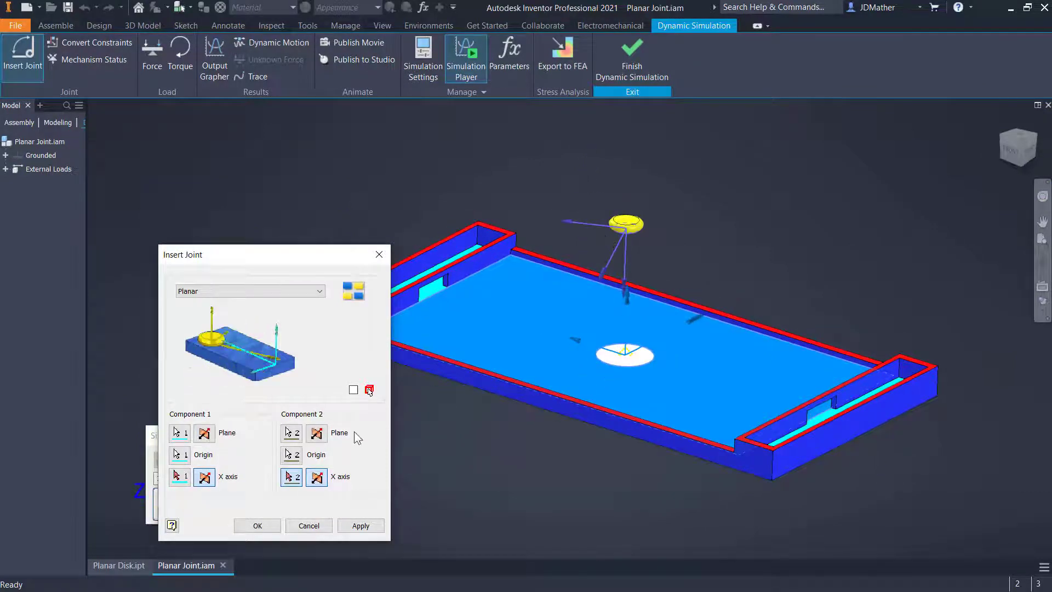
{"action": "left_click", "coordinate": [320, 437]}
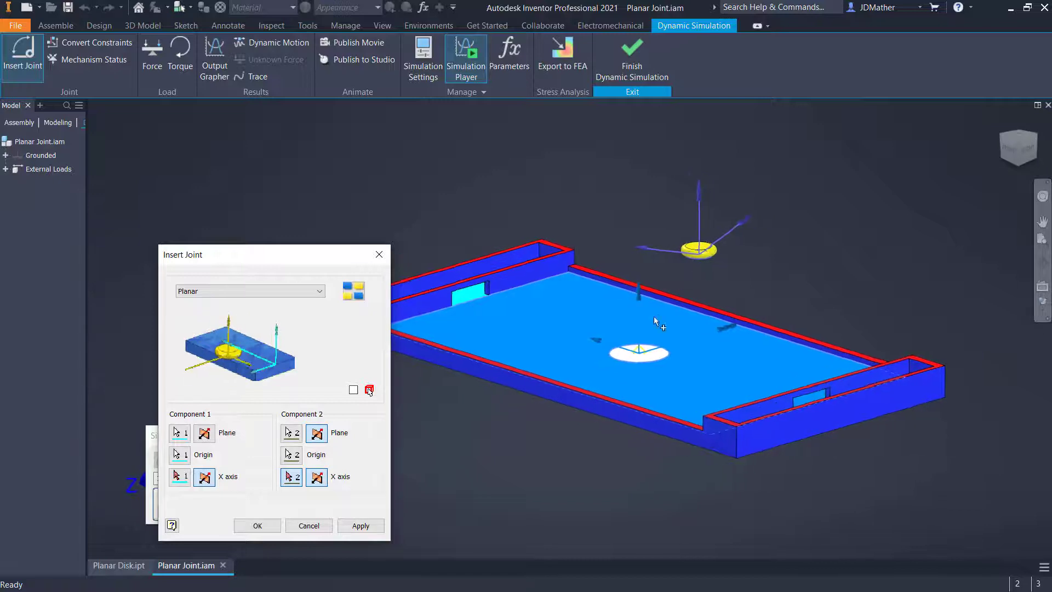
{"action": "left_click", "coordinate": [257, 526]}
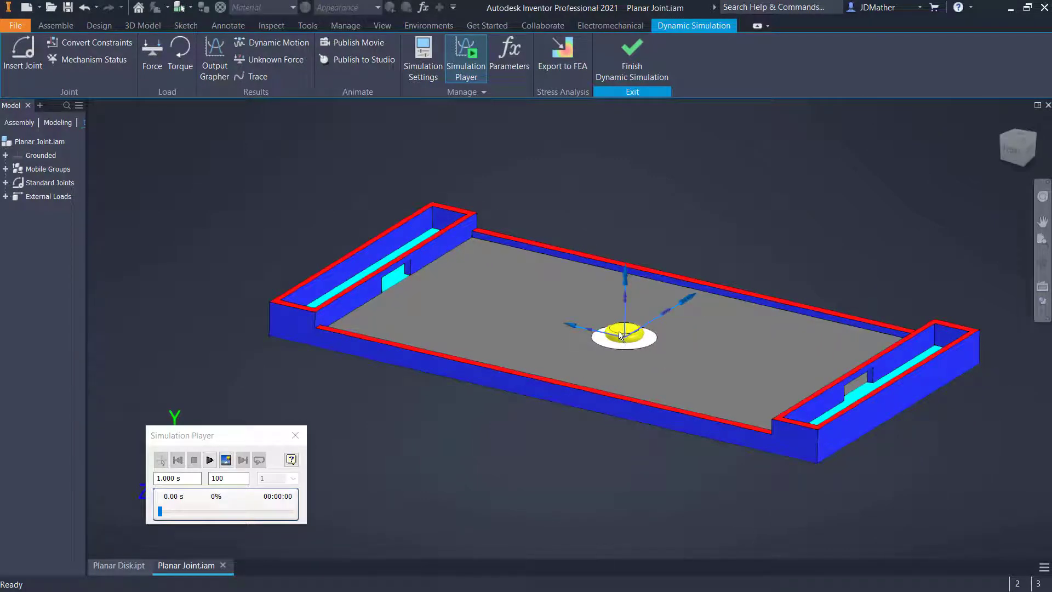
Step: Slide the disk across the plate's floor to check the planar joint
{"action": "left_click_drag", "start_coordinate": [618, 335], "coordinate": [459, 306]}
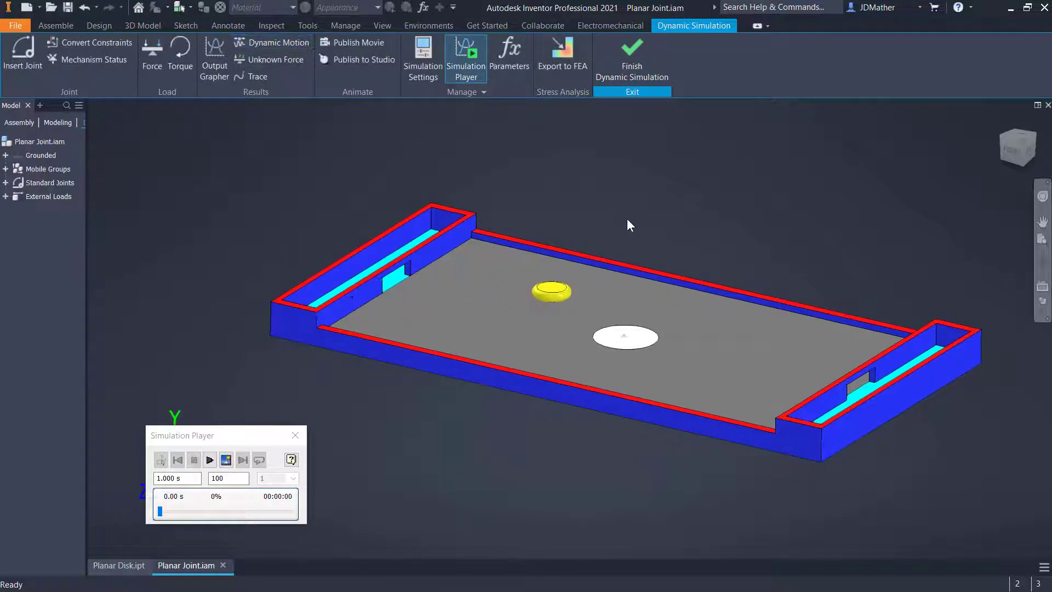
{"action": "scroll", "coordinate": [626, 219], "scroll_direction": "down", "scroll_amount": 3}
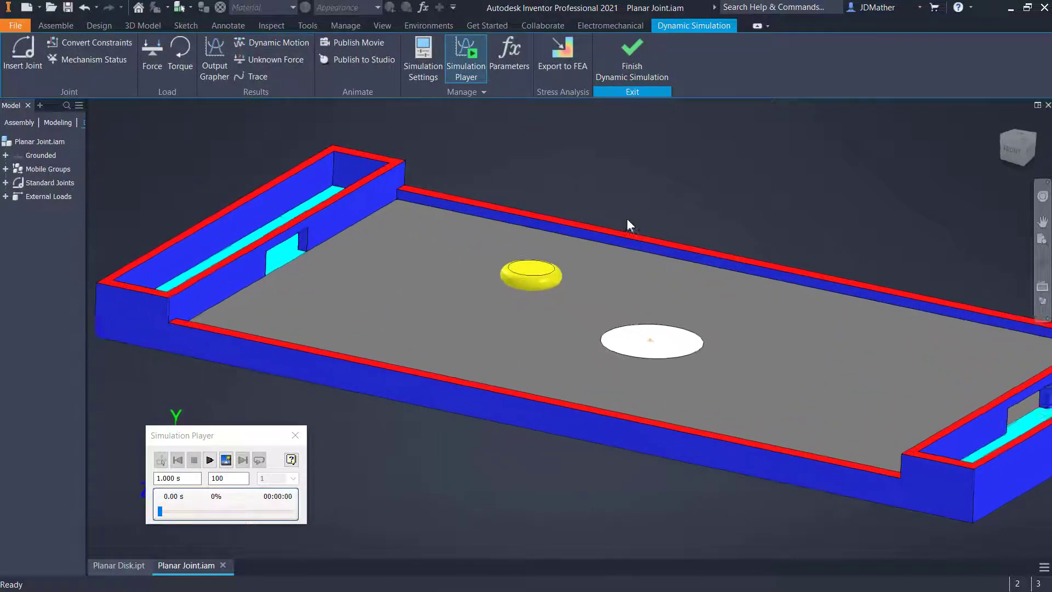
{"action": "scroll", "coordinate": [625, 219], "scroll_direction": "up", "scroll_amount": 1}
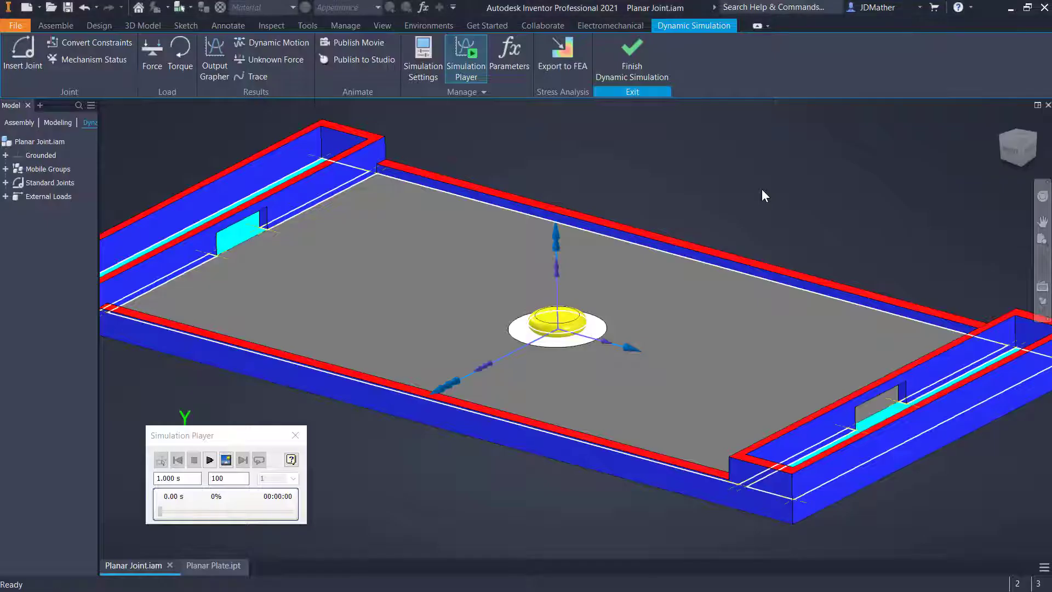
Step: Expand External Loads, Standard Joints, Mobile Groups and Grounded in the browser to examine the simulation's contents
{"action": "scroll", "coordinate": [605, 244], "scroll_direction": "up", "scroll_amount": 3}
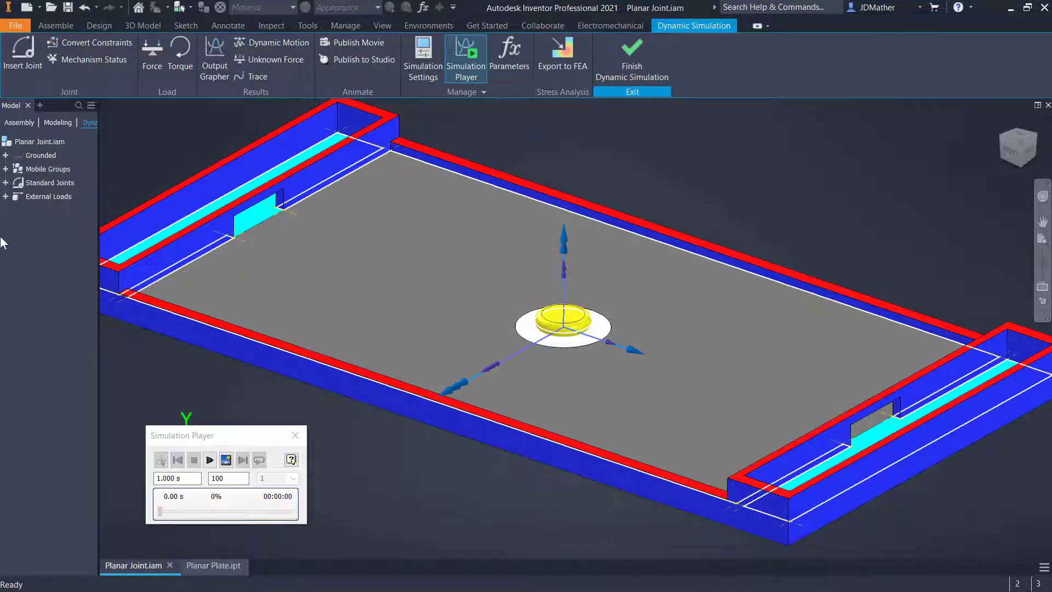
{"action": "left_click", "coordinate": [5, 196]}
{"action": "left_click", "coordinate": [6, 182]}
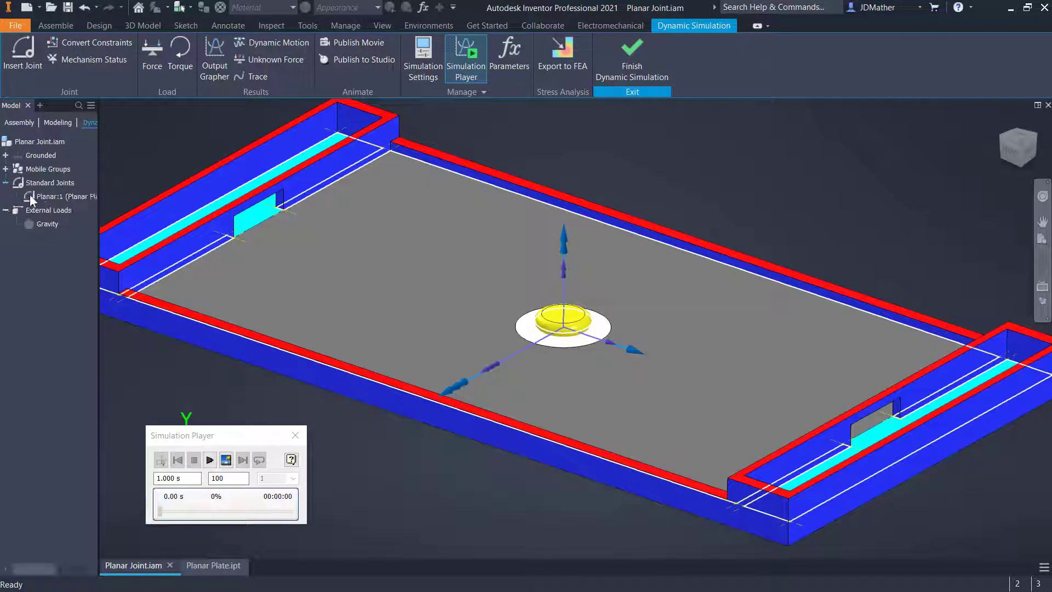
{"action": "left_click", "coordinate": [44, 168]}
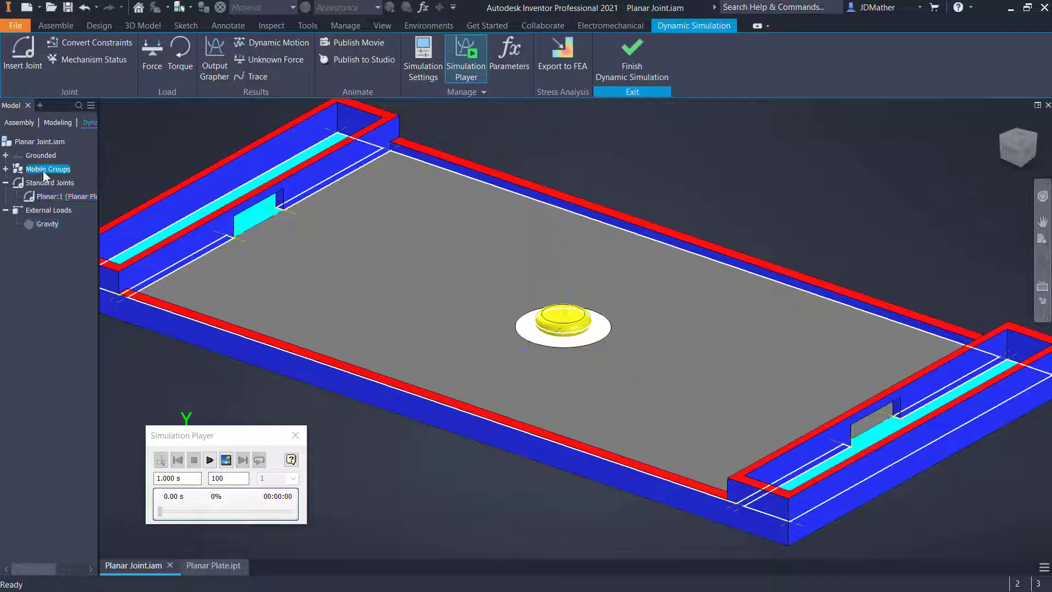
{"action": "left_click", "coordinate": [5, 169]}
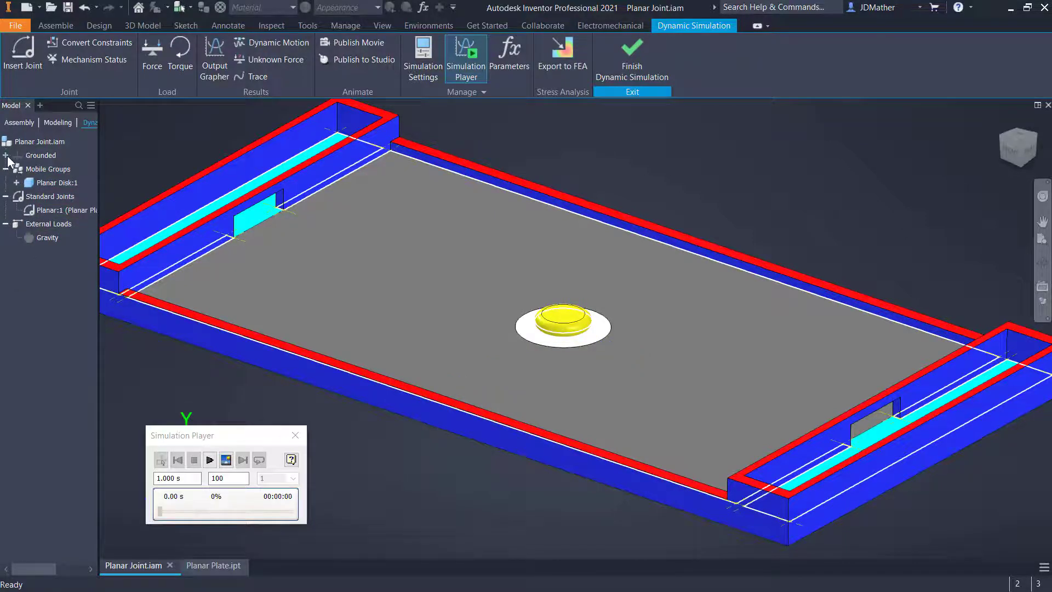
{"action": "left_click", "coordinate": [5, 155]}
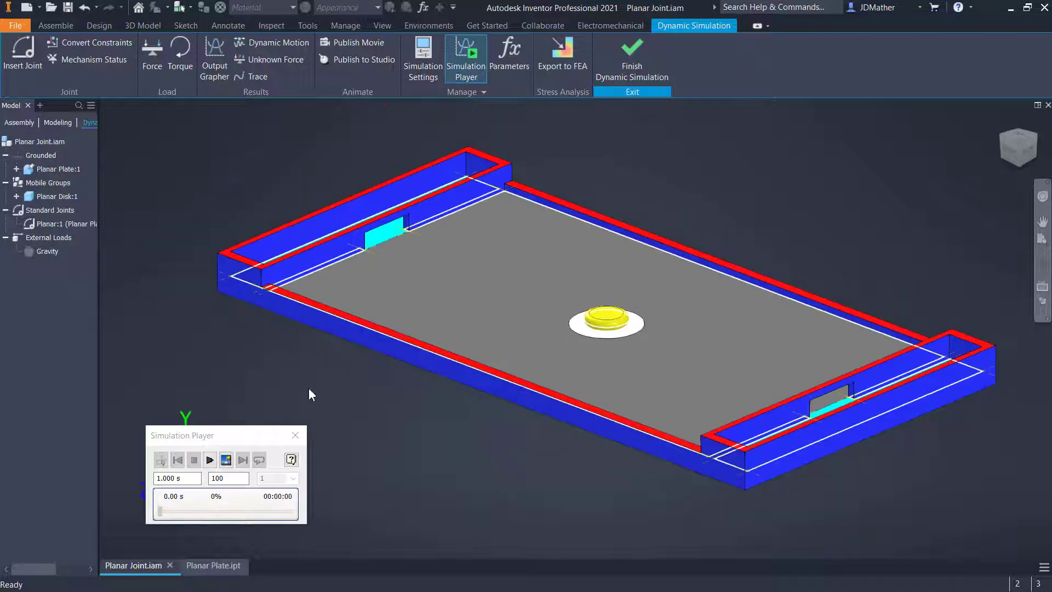
Step: Move the Simulation Player clear of the coordinate triad and start a 2D Contact joint
{"action": "left_click_drag", "start_coordinate": [205, 430], "coordinate": [296, 482]}
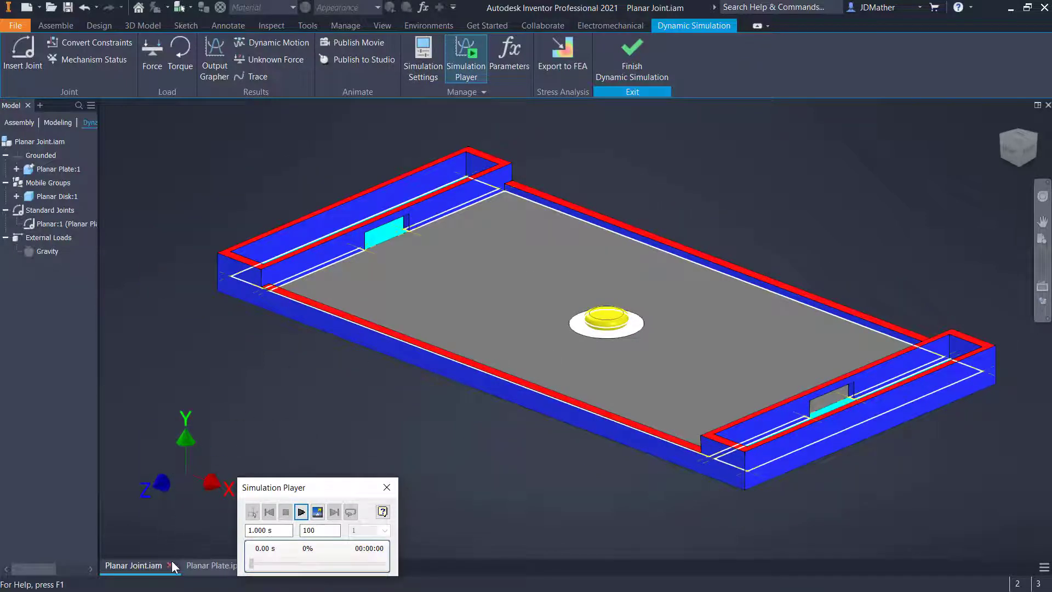
{"action": "scroll", "coordinate": [291, 482], "scroll_direction": "up", "scroll_amount": 3}
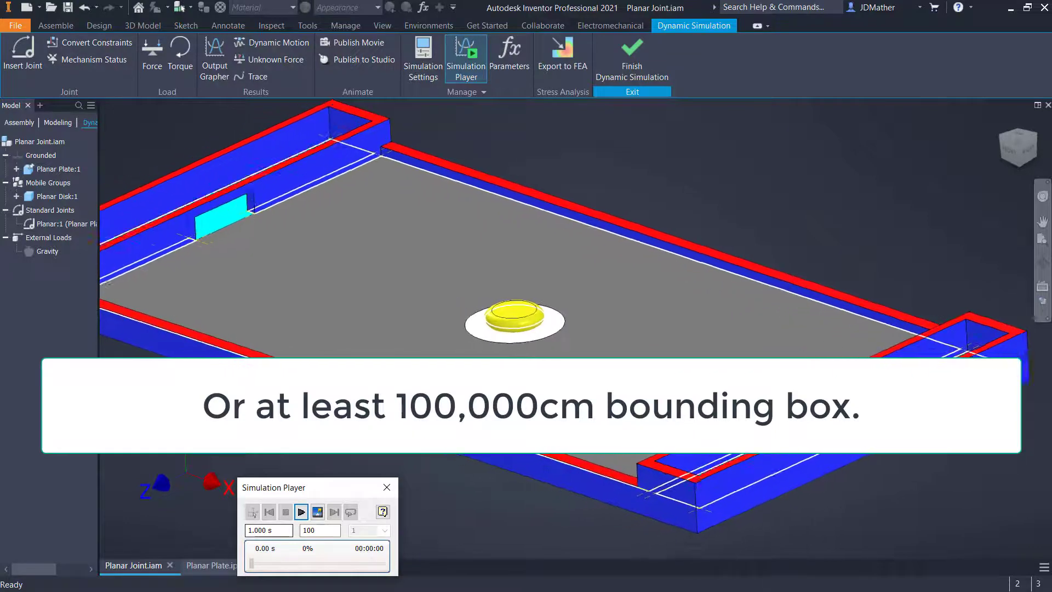
{"action": "scroll", "coordinate": [526, 231], "scroll_direction": "down", "scroll_amount": 2}
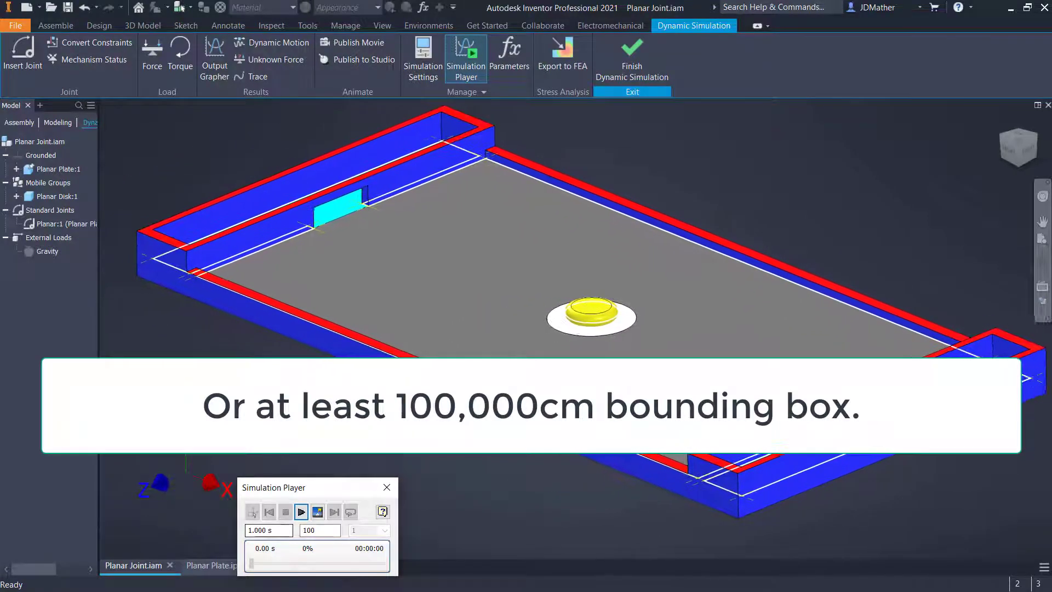
{"action": "left_click", "coordinate": [18, 57]}
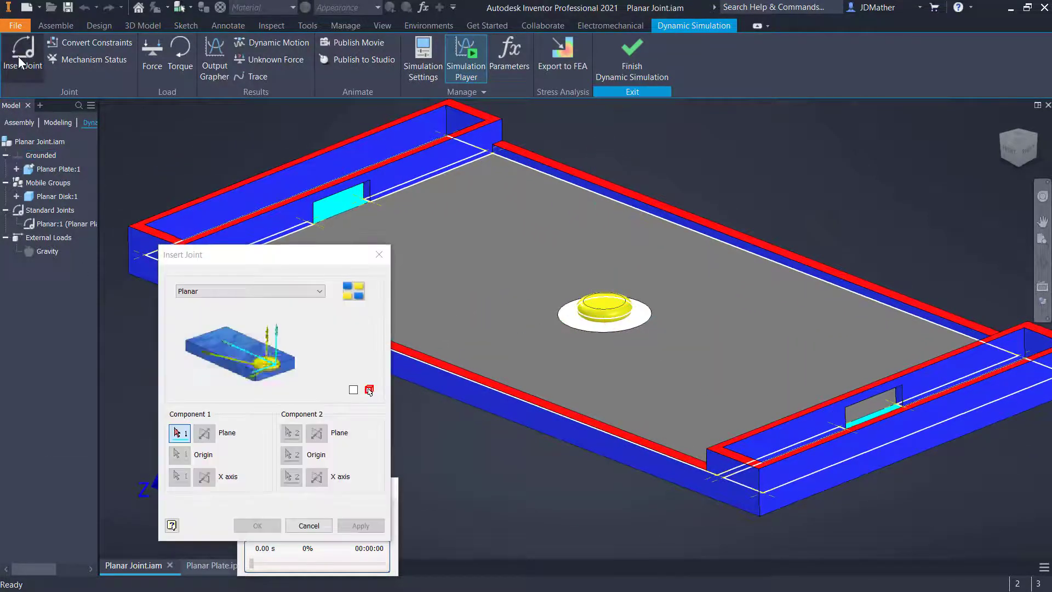
{"action": "left_click", "coordinate": [219, 291]}
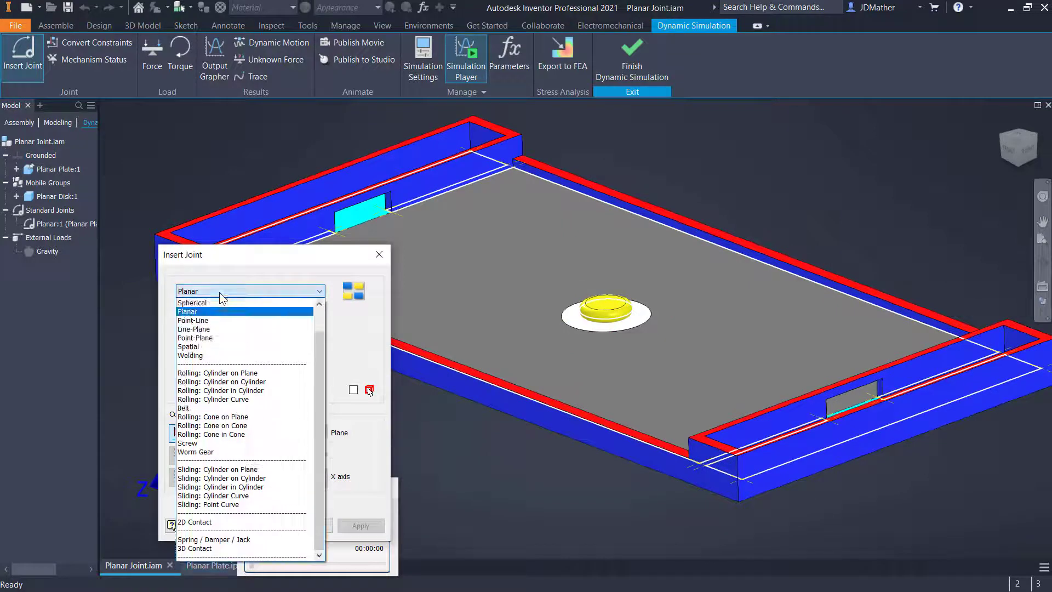
{"action": "left_click", "coordinate": [208, 522]}
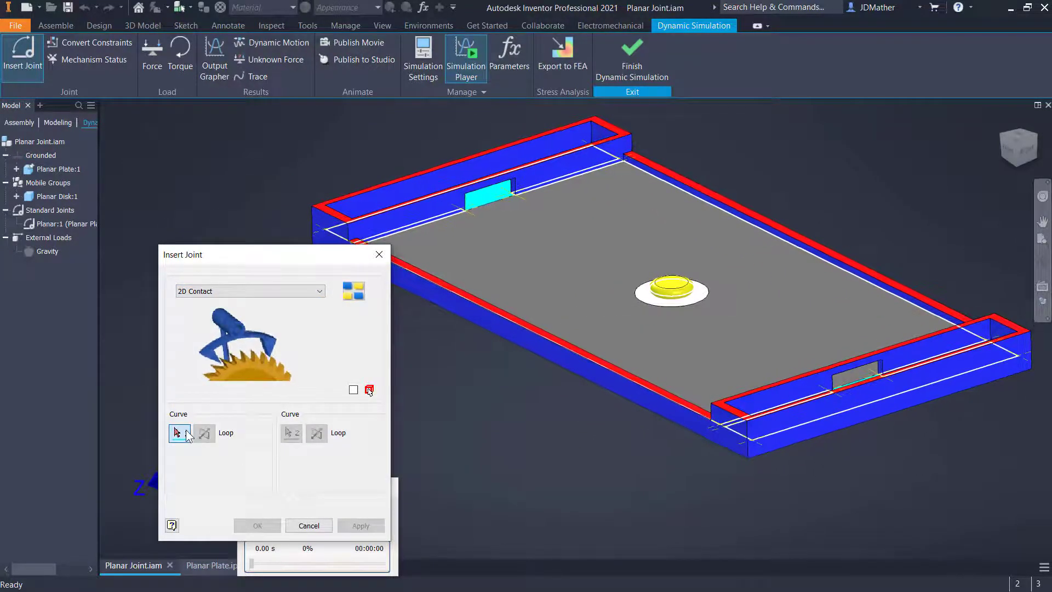
Step: Select the Curve option at the end wall's lower edge beside the goal opening as the 2D Contact's first loop
{"action": "left_click", "coordinate": [531, 190]}
{"action": "scroll", "coordinate": [532, 188], "scroll_direction": "up", "scroll_amount": 4}
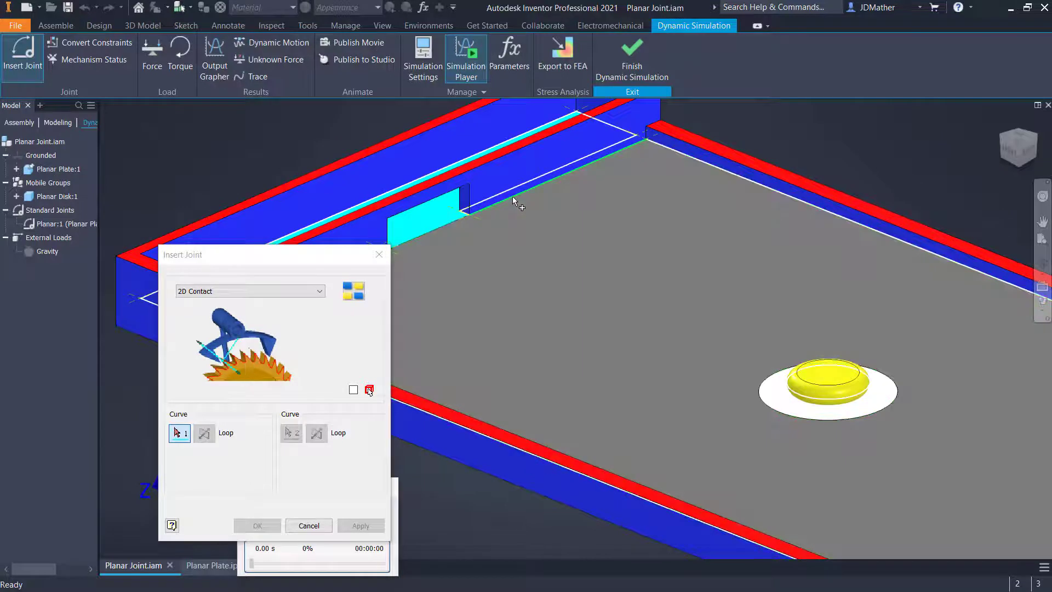
{"action": "mouse_move", "coordinate": [513, 198]}
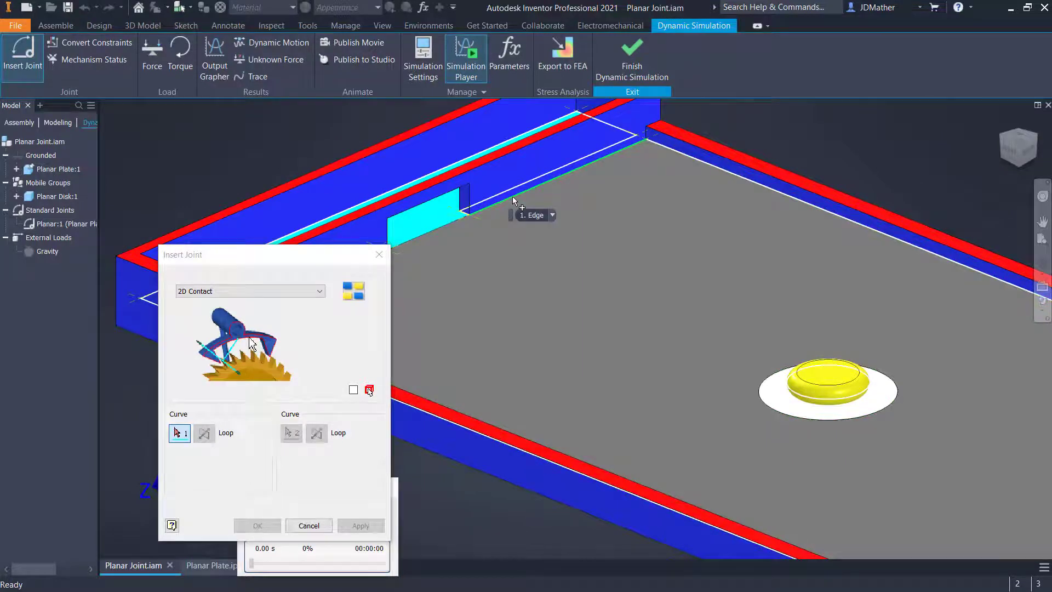
{"action": "left_click", "coordinate": [552, 216]}
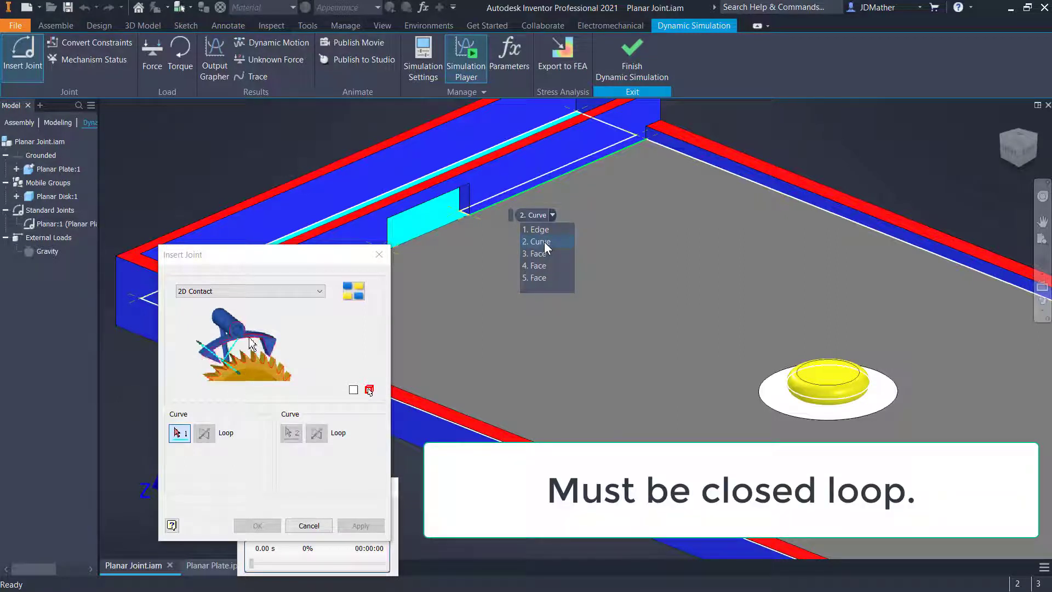
{"action": "left_click", "coordinate": [544, 241]}
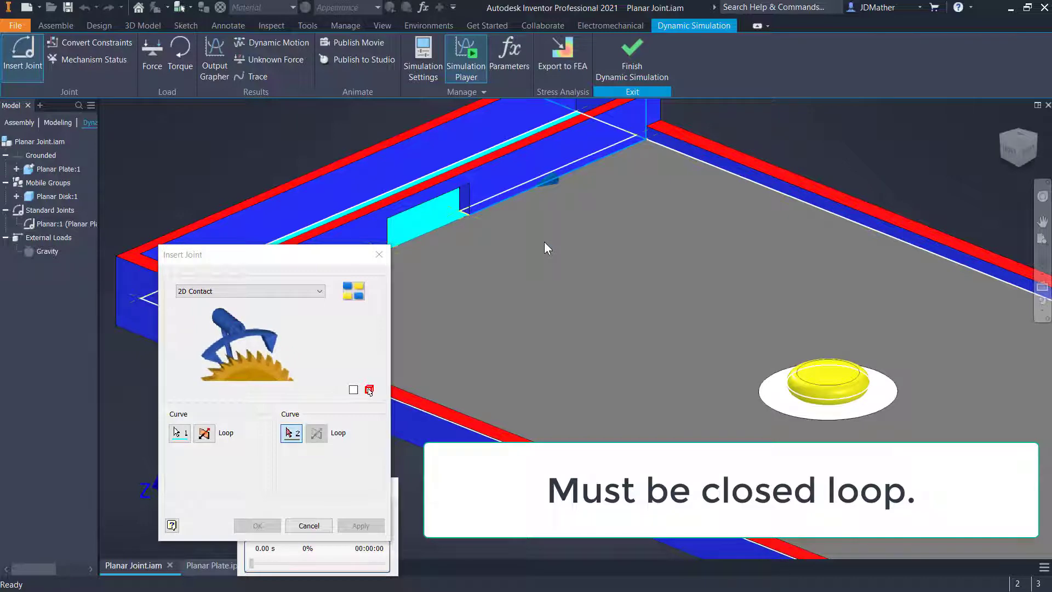
Step: Select the disk's circular curve as the 2D Contact's second loop and examine the loop selected on the plate's end wall
{"action": "scroll", "coordinate": [544, 245], "scroll_direction": "up", "scroll_amount": 4}
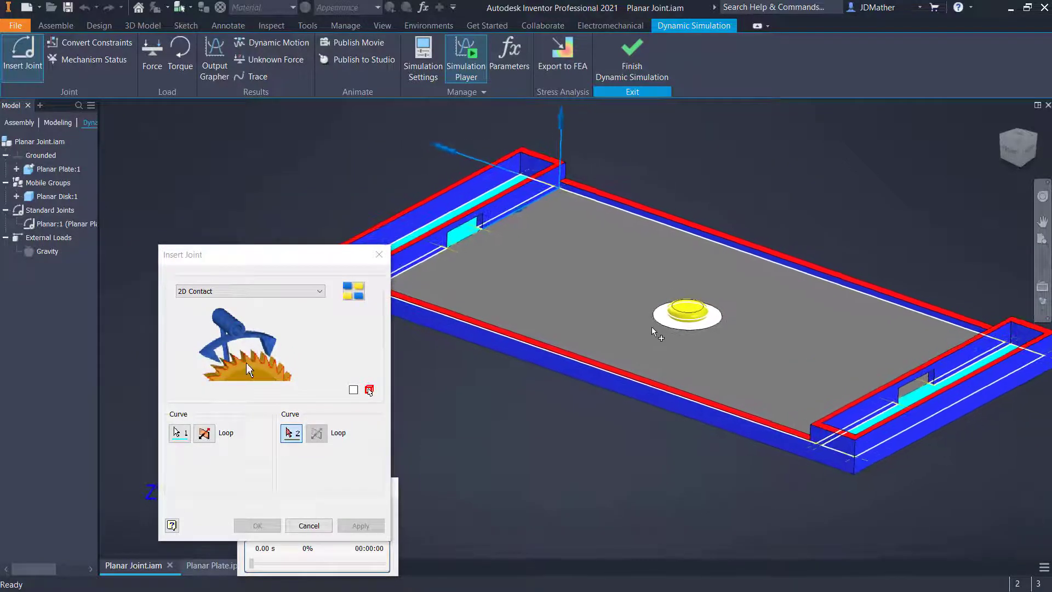
{"action": "scroll", "coordinate": [678, 318], "scroll_direction": "down", "scroll_amount": 5}
{"action": "left_click", "coordinate": [677, 319]}
{"action": "scroll", "coordinate": [678, 319], "scroll_direction": "up", "scroll_amount": 5}
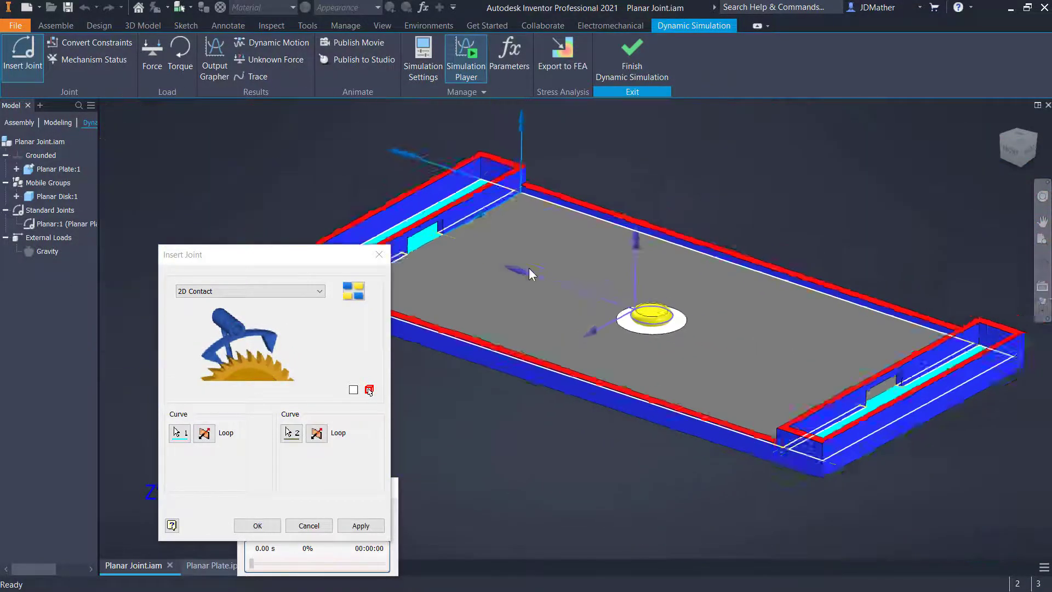
{"action": "middle_click_drag", "start_coordinate": [574, 289], "coordinate": [596, 295], "text": "shift"}
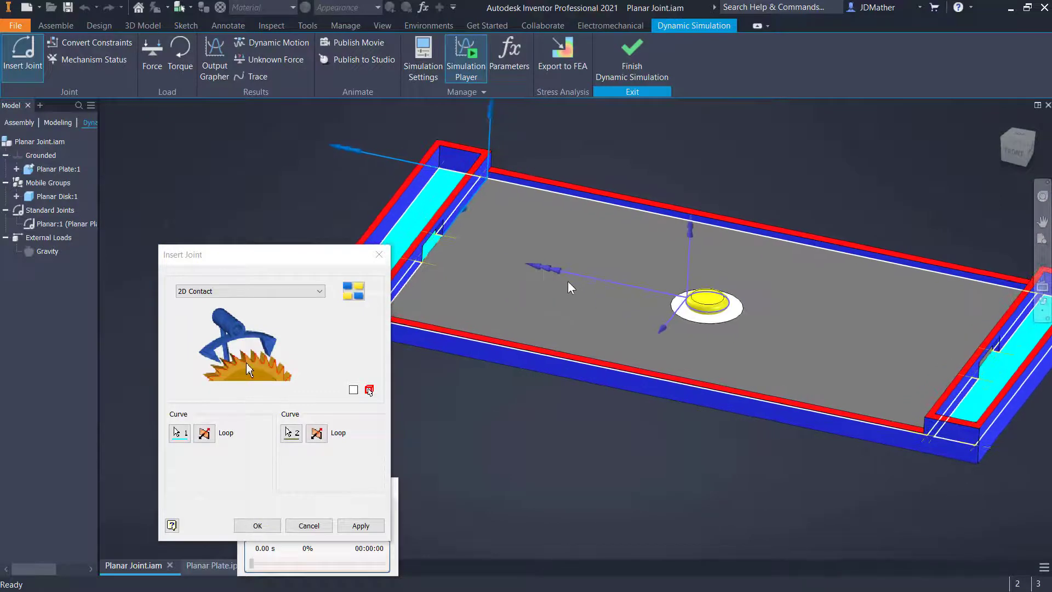
{"action": "scroll", "coordinate": [567, 281], "scroll_direction": "down", "scroll_amount": 1}
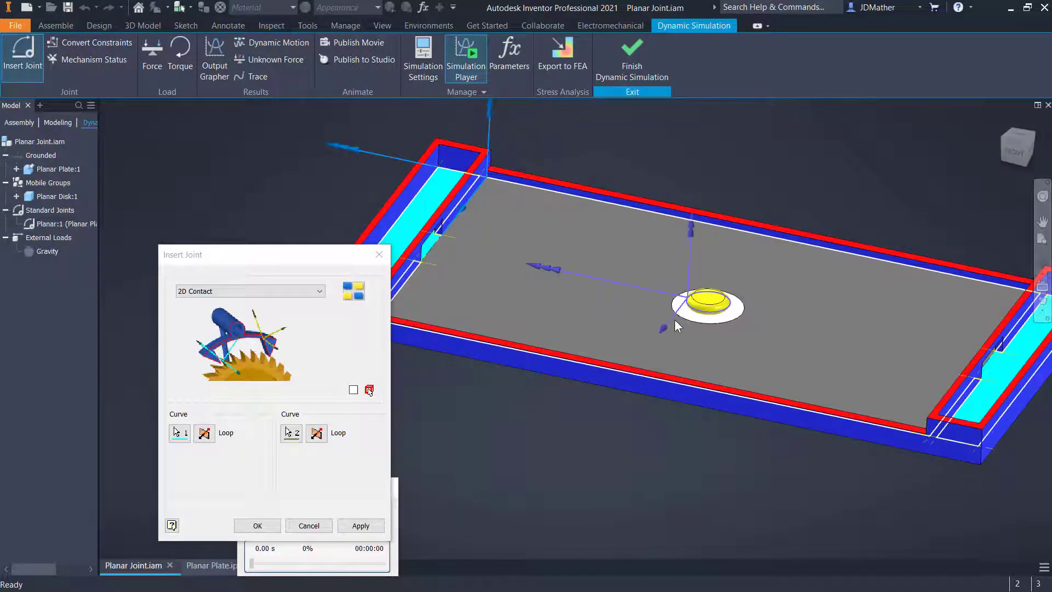
{"action": "scroll", "coordinate": [558, 291], "scroll_direction": "down", "scroll_amount": 3}
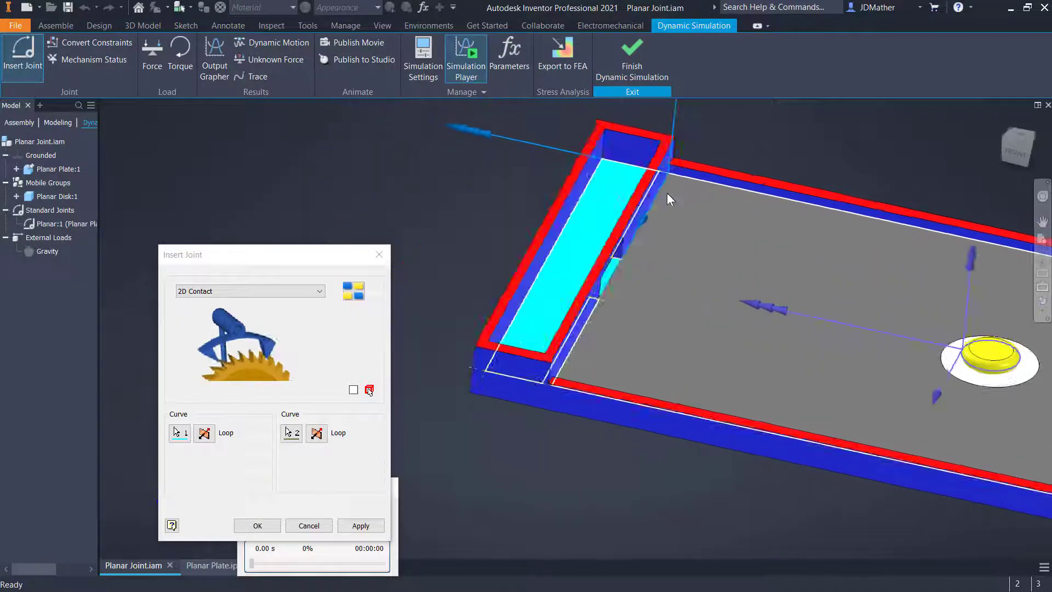
{"action": "middle_click_drag", "start_coordinate": [656, 161], "coordinate": [643, 193], "text": "shift"}
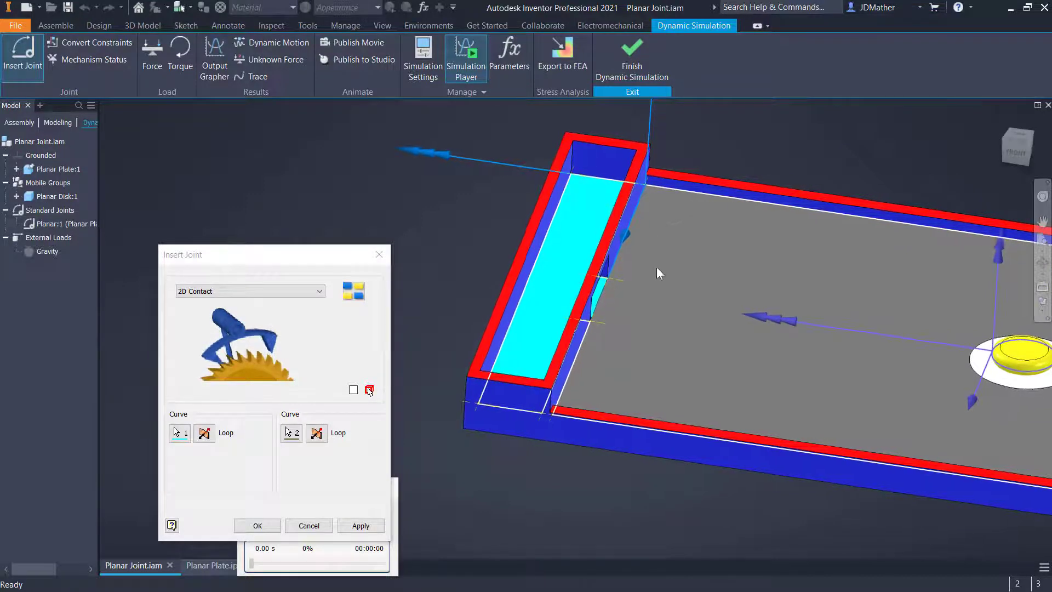
Step: Invert the normal of the first curve on the plate and create the 2D Contact joint
{"action": "left_click", "coordinate": [204, 434]}
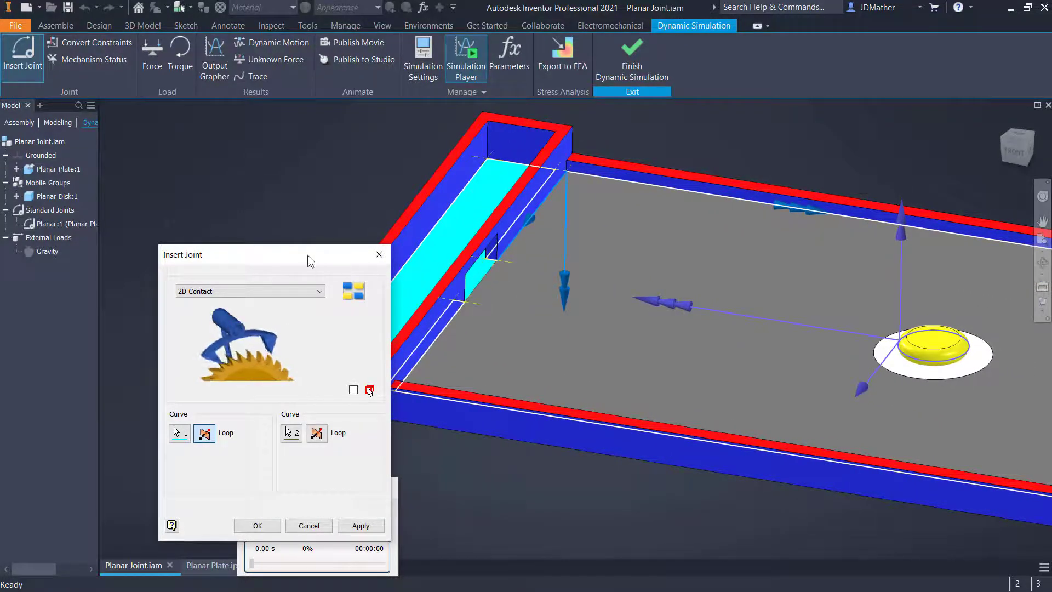
{"action": "left_click_drag", "start_coordinate": [299, 255], "coordinate": [289, 152]}
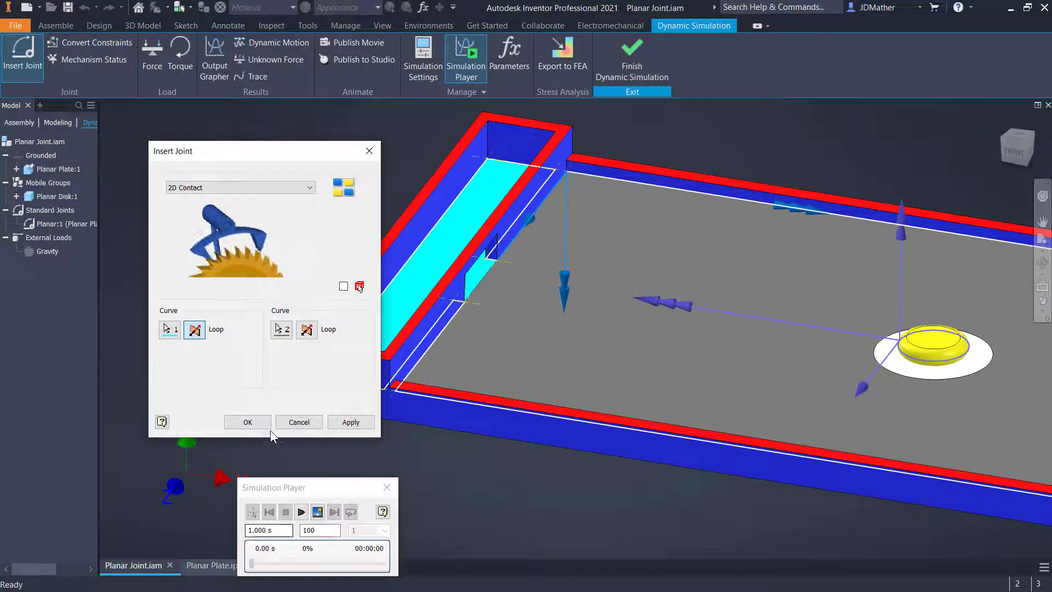
{"action": "left_click", "coordinate": [252, 422]}
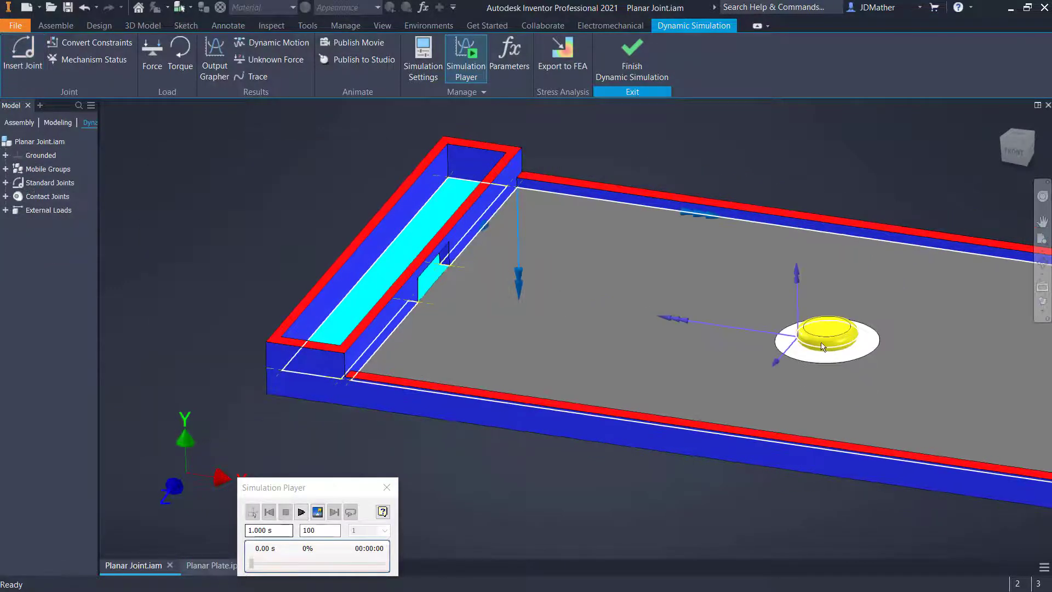
Step: Test the contact by moving the disk across the plate, with the Simulation Player's images set to 500
{"action": "left_click_drag", "start_coordinate": [822, 339], "coordinate": [541, 332]}
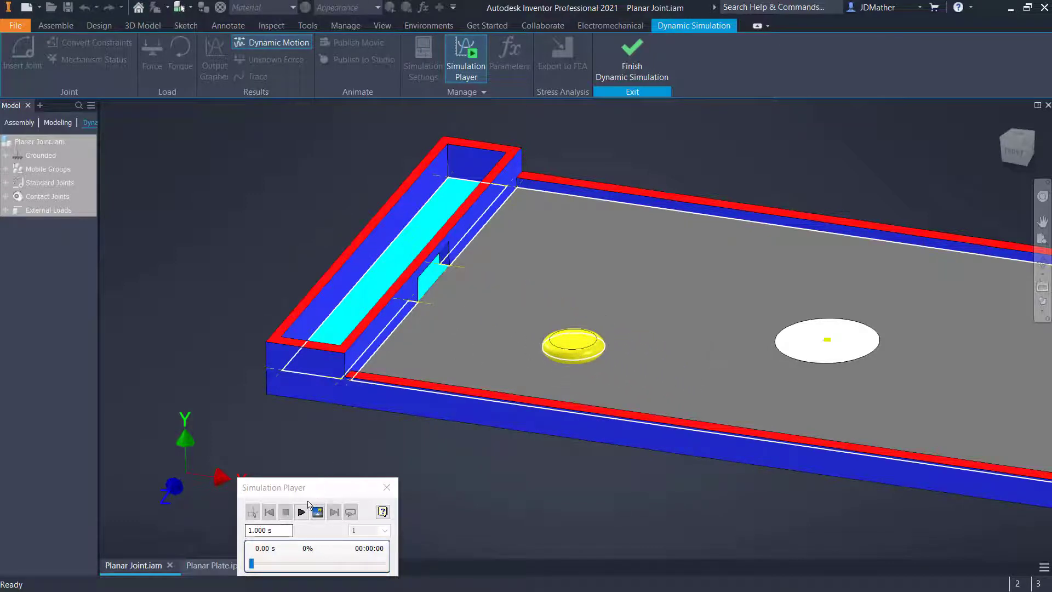
{"action": "double_click", "coordinate": [323, 477]}
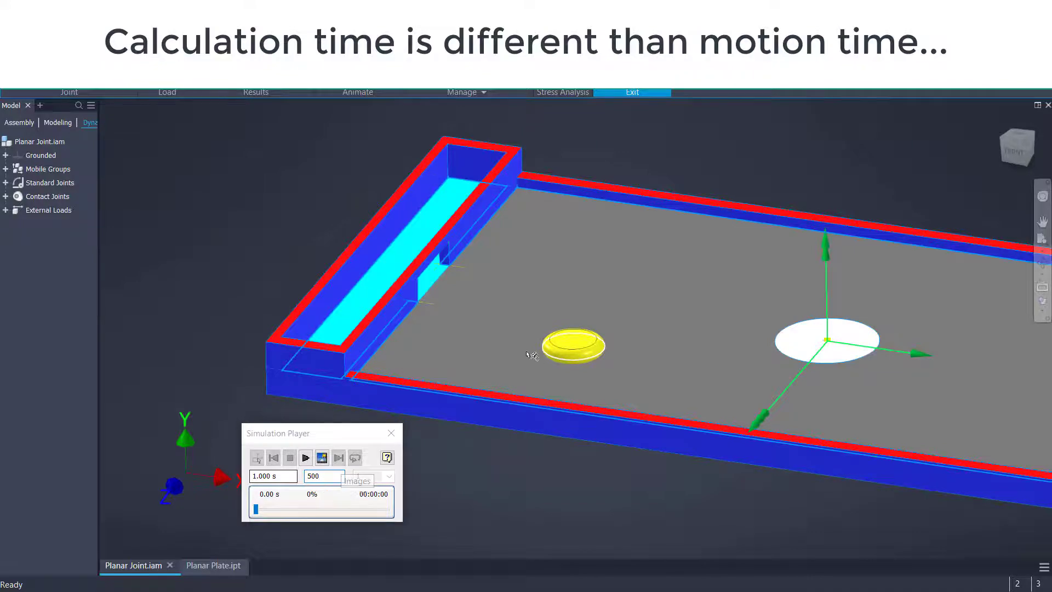
{"action": "left_click", "coordinate": [305, 457]}
{"action": "left_click_drag", "start_coordinate": [599, 291], "coordinate": [116, 582]}
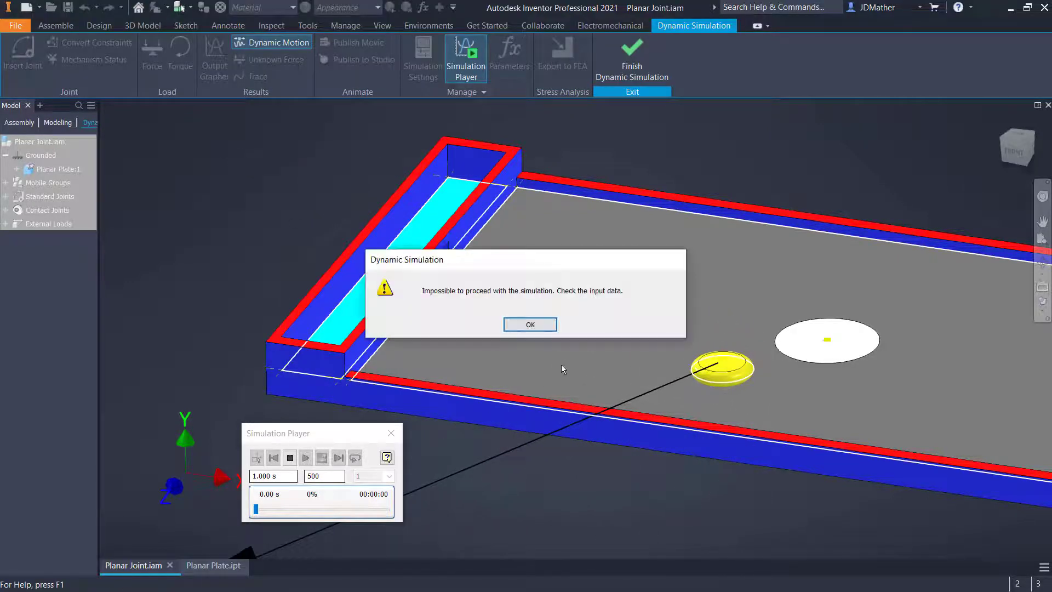
{"action": "left_click", "coordinate": [530, 324]}
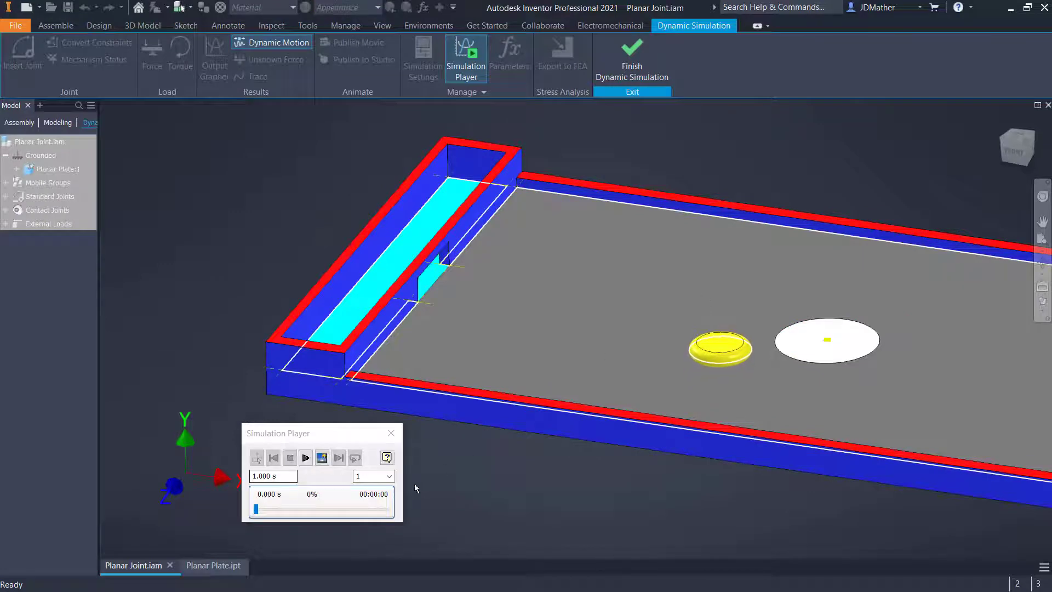
Step: Stop the simulation, set the number of images to 250 and move the disk across the plate again
{"action": "left_click", "coordinate": [289, 457]}
{"action": "left_click_drag", "start_coordinate": [329, 475], "coordinate": [284, 477]}
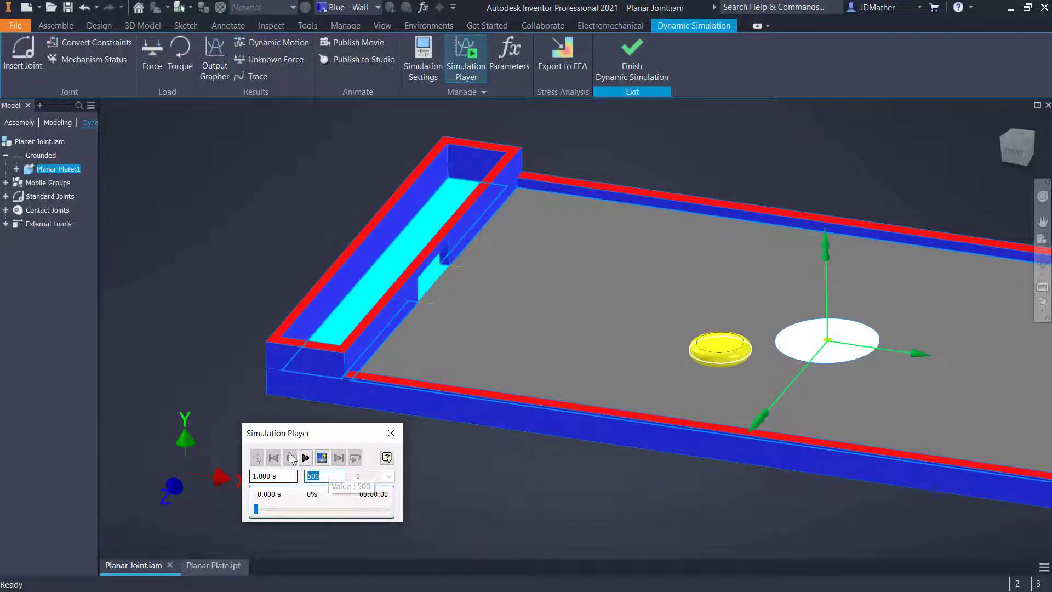
{"action": "type", "text": "250"}
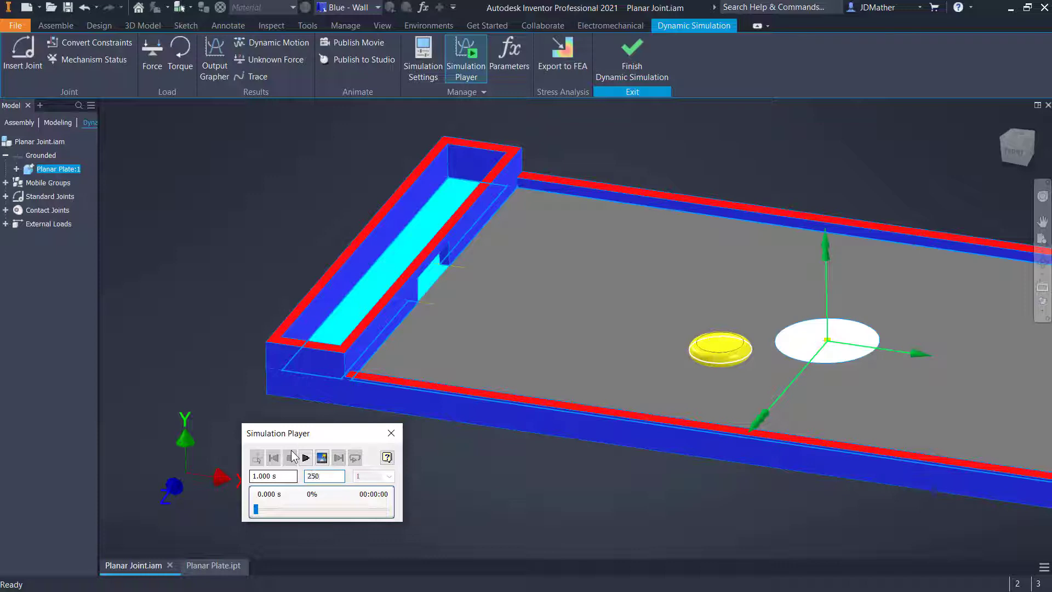
{"action": "left_click", "coordinate": [305, 457]}
{"action": "left_click_drag", "start_coordinate": [557, 418], "coordinate": [678, 263]}
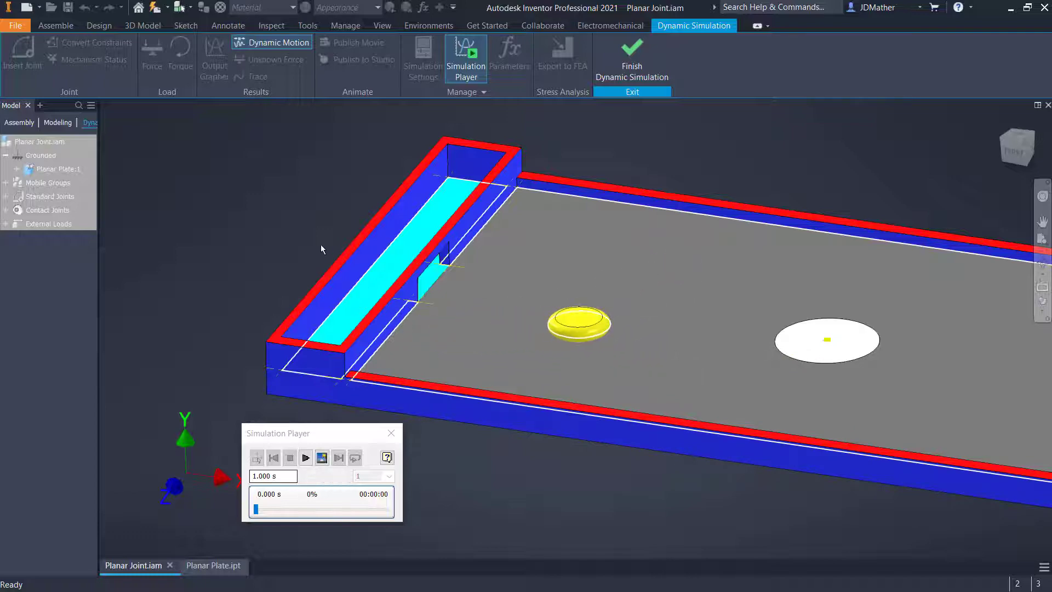
Step: Test the disk's contact by moving it around the plate with the whole plate in view
{"action": "middle_click_drag", "start_coordinate": [321, 245], "coordinate": [402, 374], "text": "shift"}
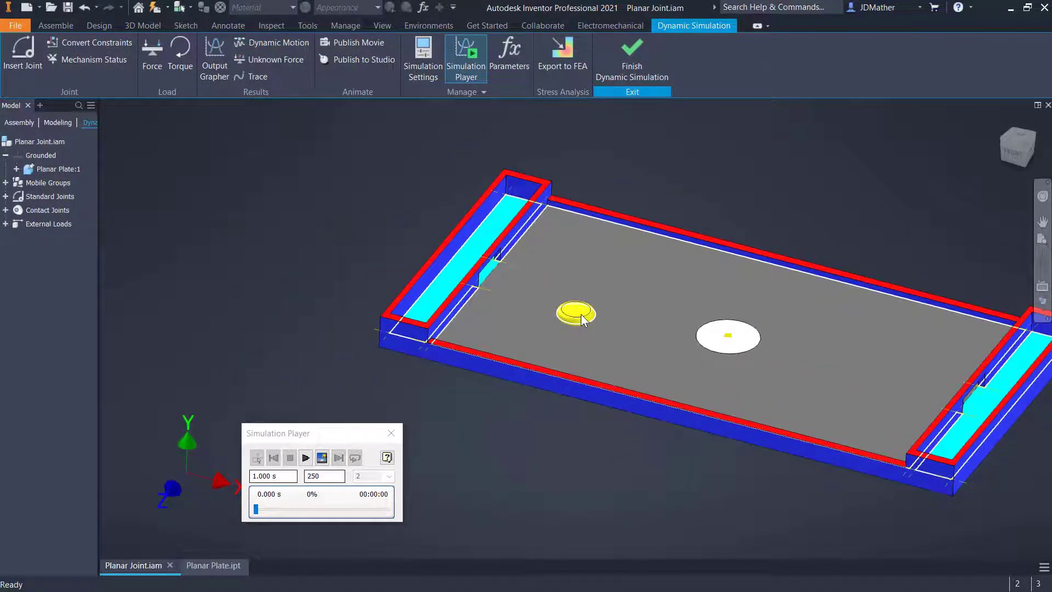
{"action": "left_click", "coordinate": [581, 314]}
{"action": "left_click_drag", "start_coordinate": [503, 528], "coordinate": [586, 254]}
{"action": "key", "text": "Escape"}
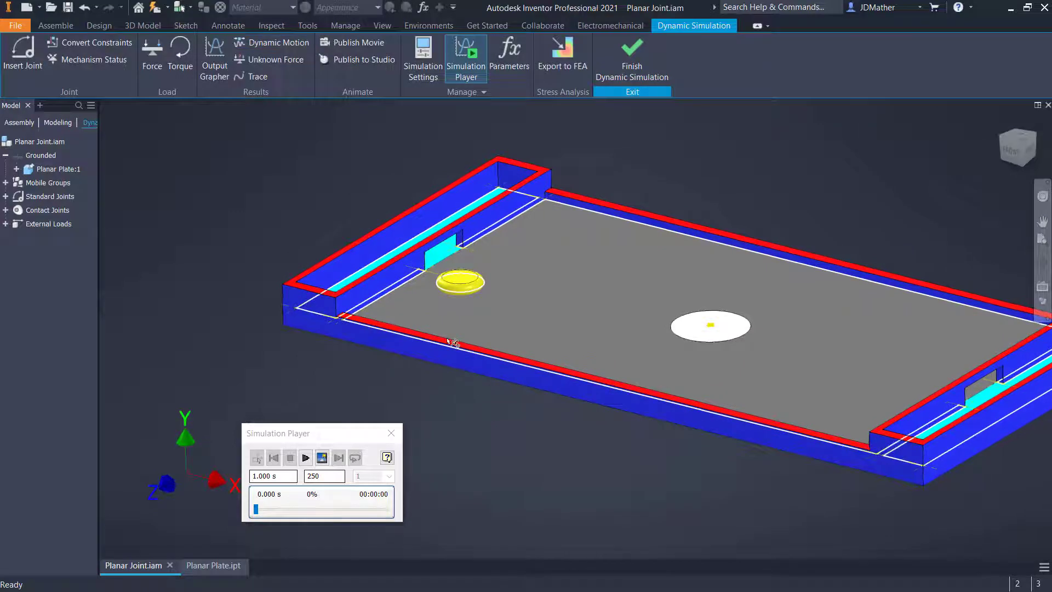
Step: Suppress the 2D Contact joint under Contact Joints and move the disk through the plate's front side wall
{"action": "scroll", "coordinate": [265, 302], "scroll_direction": "down", "scroll_amount": 1}
{"action": "left_click", "coordinate": [6, 210]}
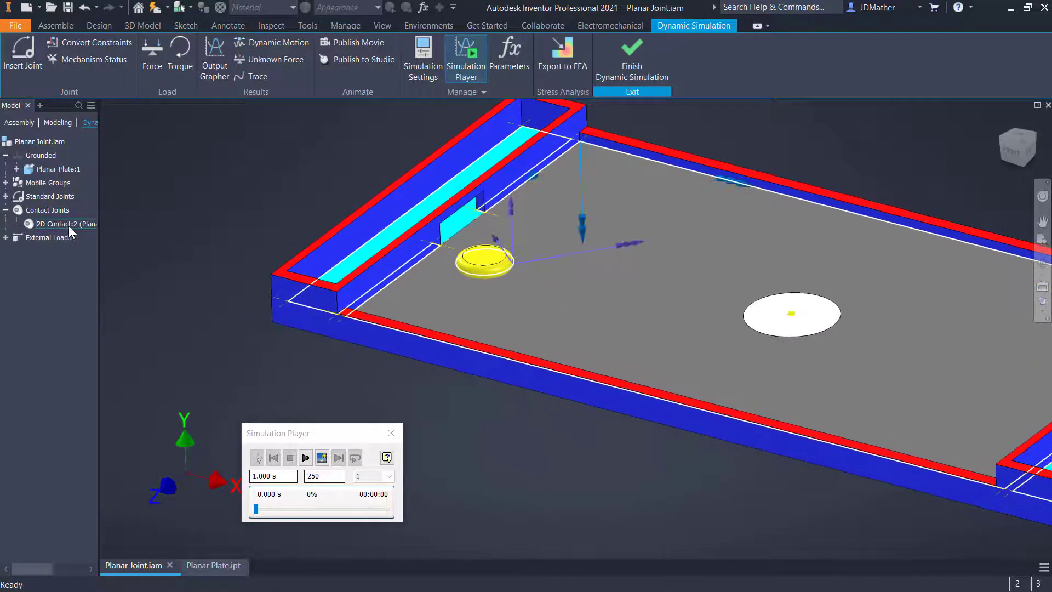
{"action": "right_click", "coordinate": [60, 223]}
{"action": "left_click", "coordinate": [86, 293]}
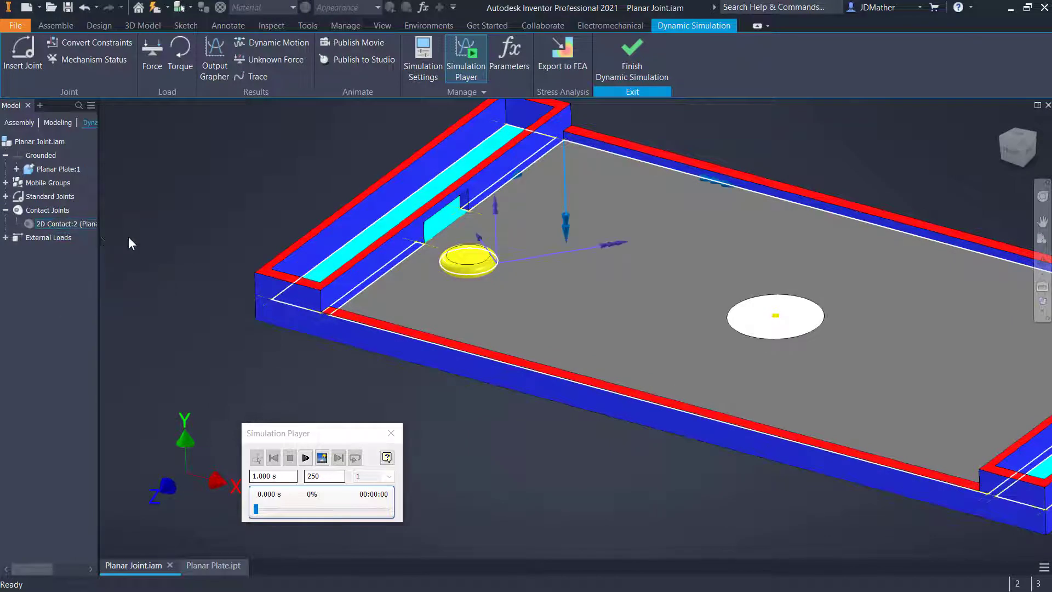
{"action": "left_click_drag", "start_coordinate": [497, 399], "coordinate": [472, 535]}
{"action": "key", "text": "Escape"}
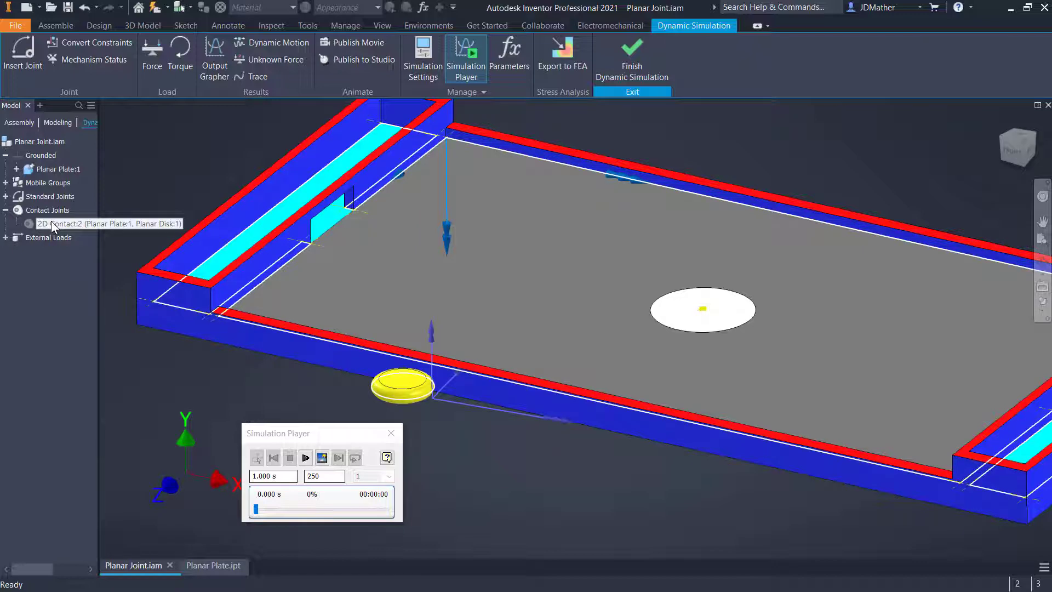
Step: Move the disk back inside the plate's walls and unsuppress the 2D Contact joint
{"action": "left_click_drag", "start_coordinate": [409, 391], "coordinate": [434, 222]}
{"action": "key", "text": "Escape"}
{"action": "right_click", "coordinate": [70, 224]}
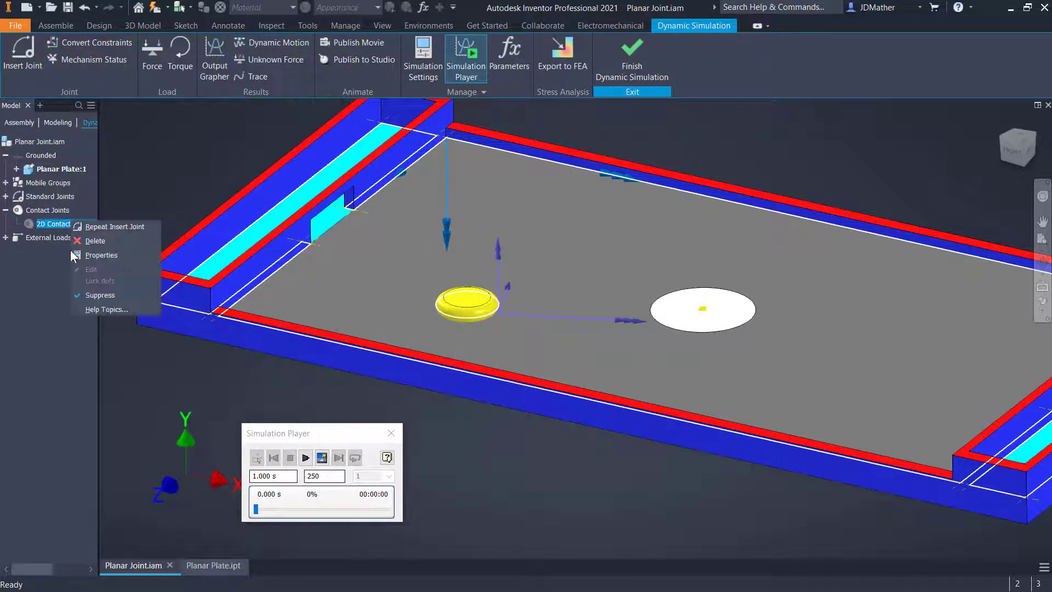
{"action": "left_click", "coordinate": [87, 298]}
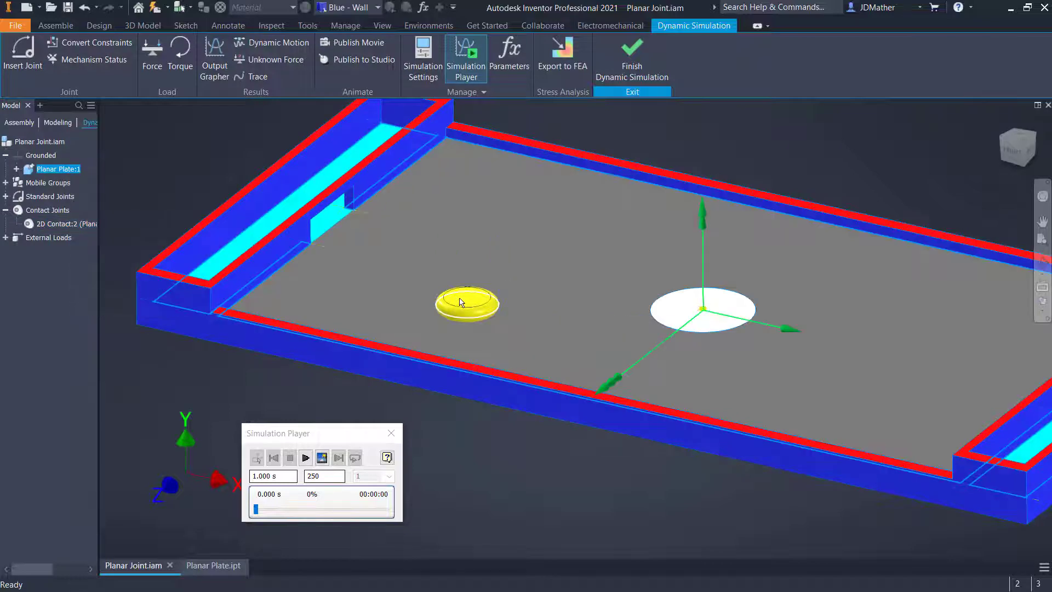
Step: Test the restored 2D Contact by moving the disk towards the white circle and the rear side wall
{"action": "left_click_drag", "start_coordinate": [460, 301], "coordinate": [597, 298]}
{"action": "key", "text": "Escape"}
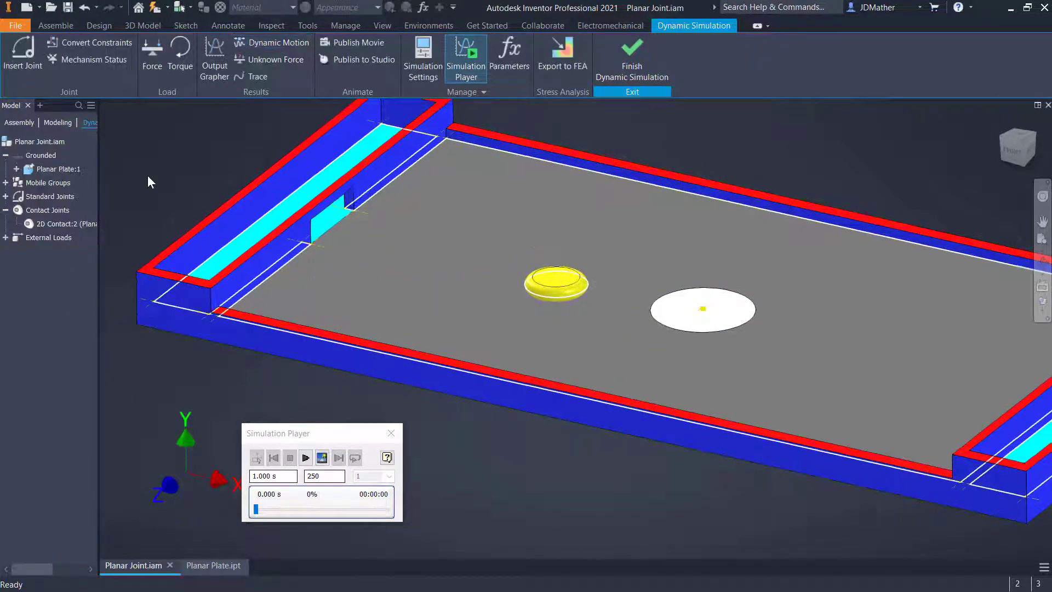
{"action": "middle_click_drag", "start_coordinate": [147, 176], "coordinate": [113, 209], "text": "shift"}
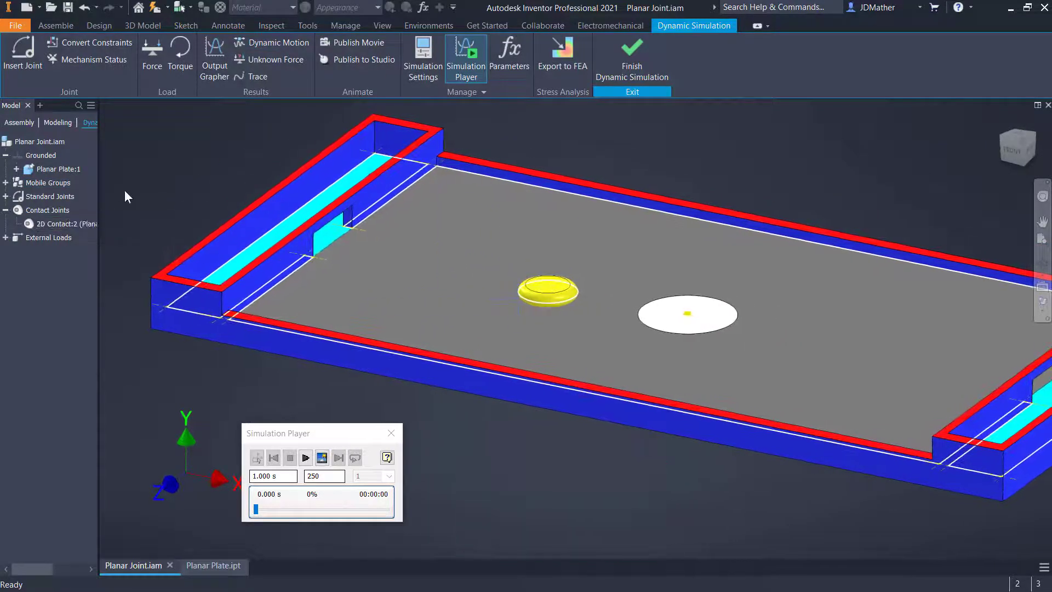
{"action": "left_click_drag", "start_coordinate": [527, 296], "coordinate": [567, 182]}
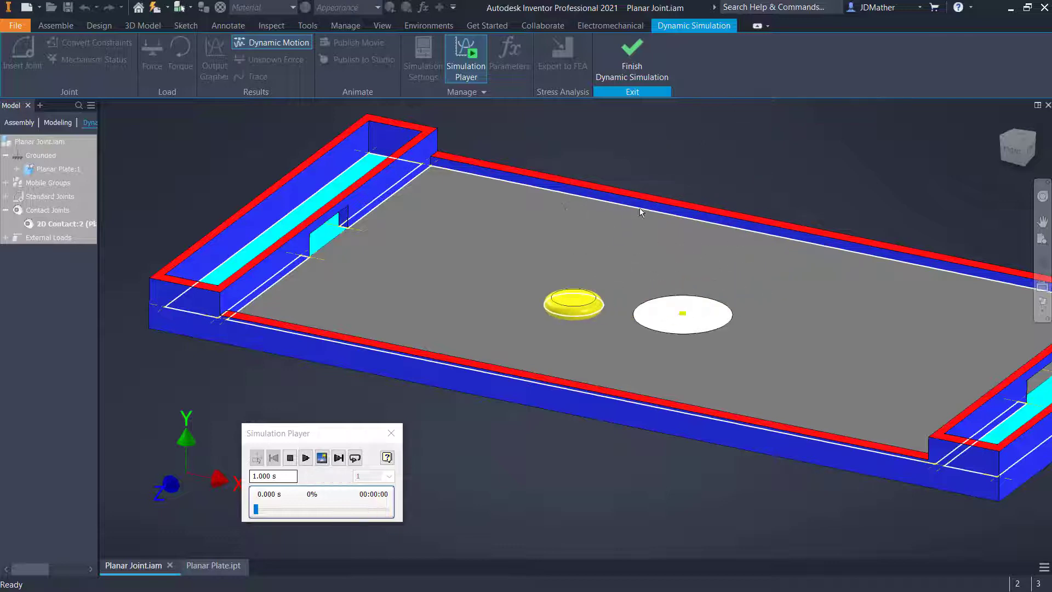
{"action": "key", "text": "Escape"}
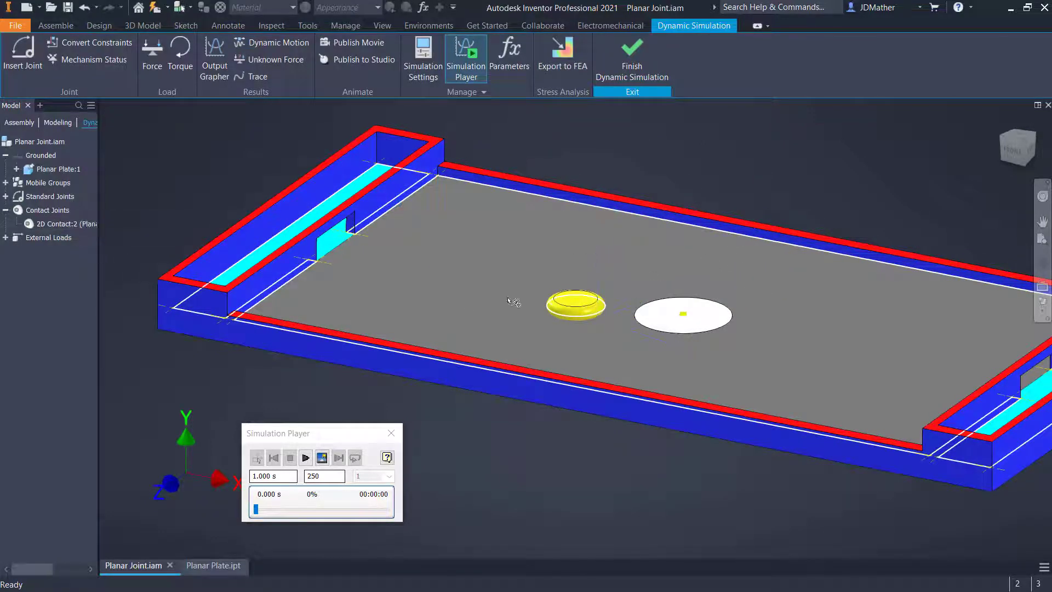
Step: Open the 2D Contact joint's properties and try out the Invert normal options for its two curves
{"action": "right_click", "coordinate": [62, 225]}
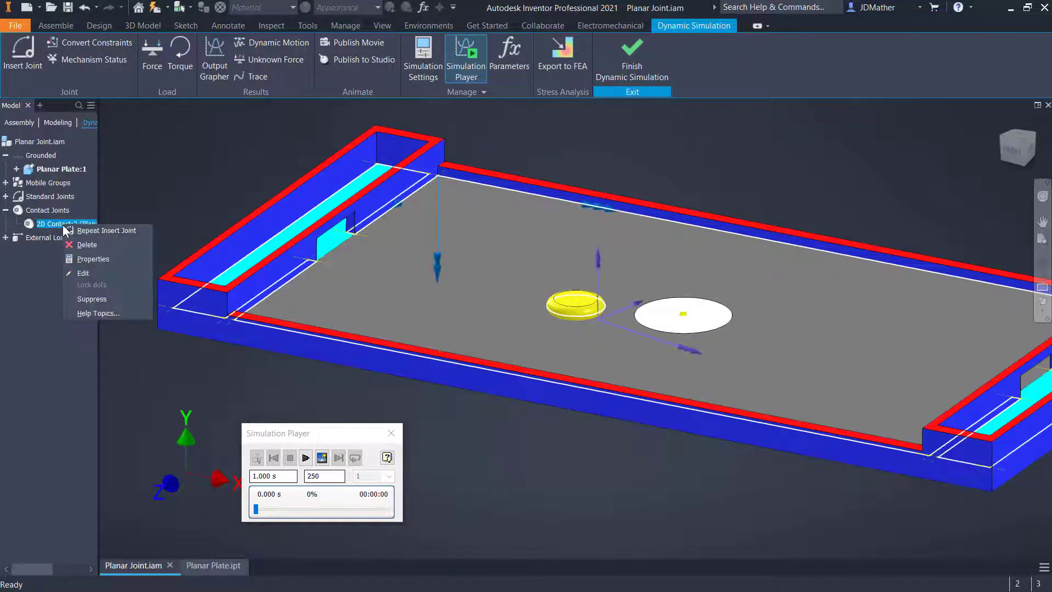
{"action": "left_click", "coordinate": [86, 258]}
{"action": "left_click_drag", "start_coordinate": [251, 278], "coordinate": [476, 370]}
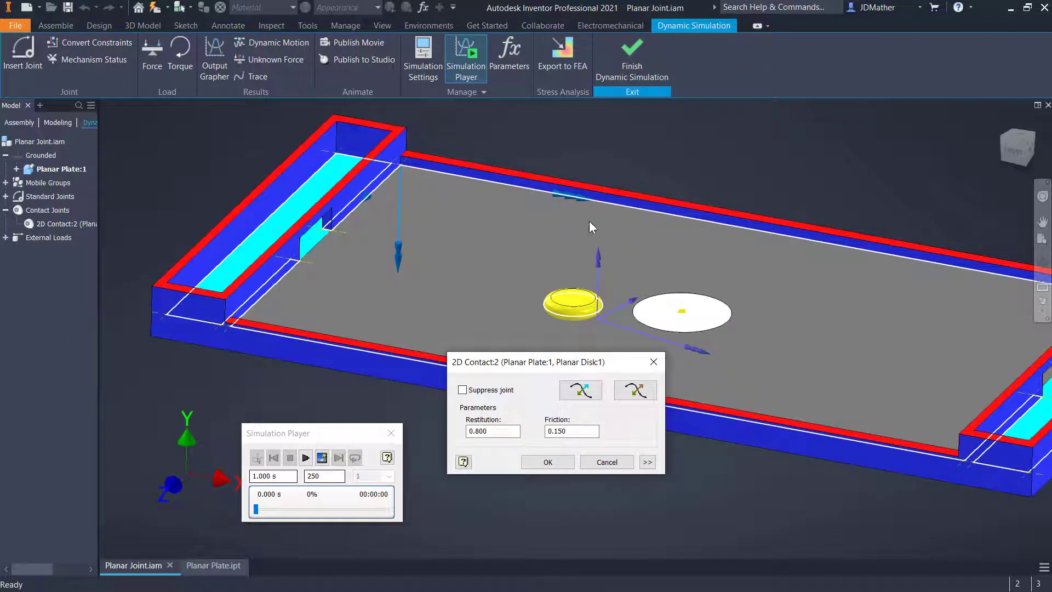
{"action": "left_click", "coordinate": [583, 398]}
{"action": "left_click", "coordinate": [636, 393]}
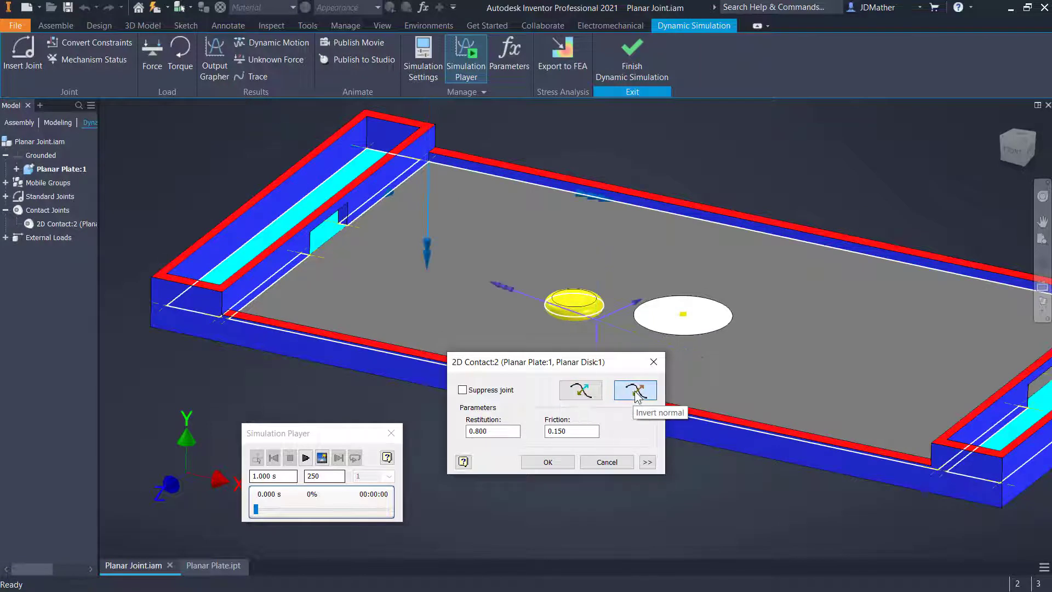
{"action": "left_click", "coordinate": [592, 398]}
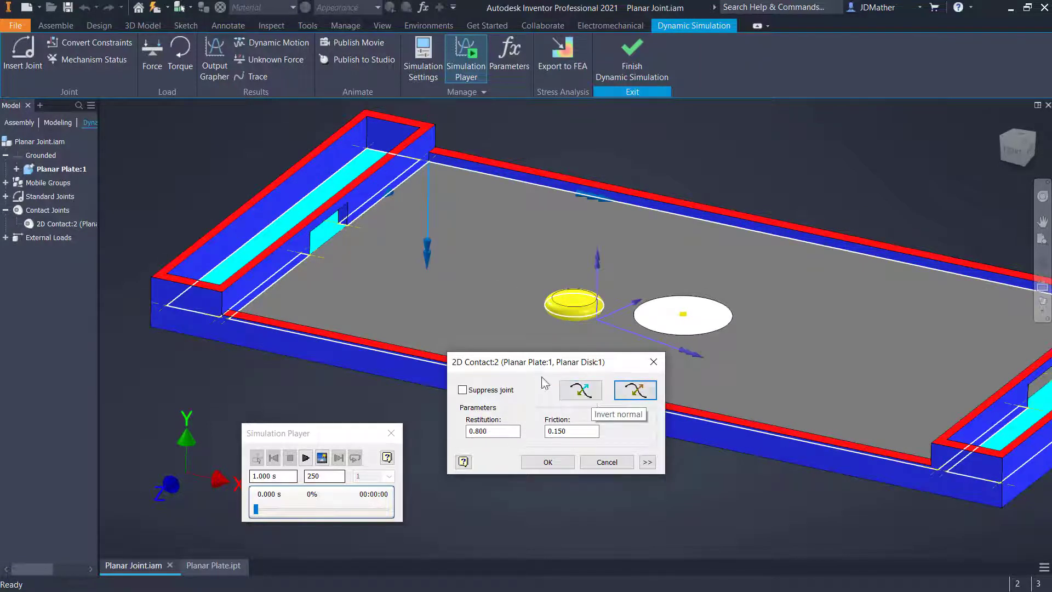
{"action": "left_click_drag", "start_coordinate": [531, 366], "coordinate": [518, 344]}
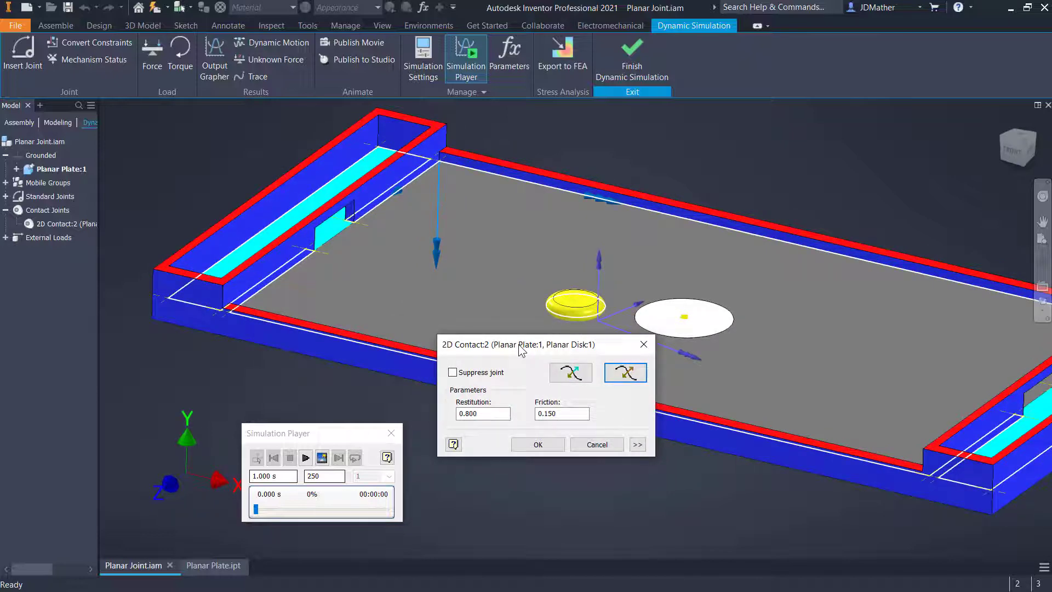
{"action": "left_click", "coordinate": [625, 372]}
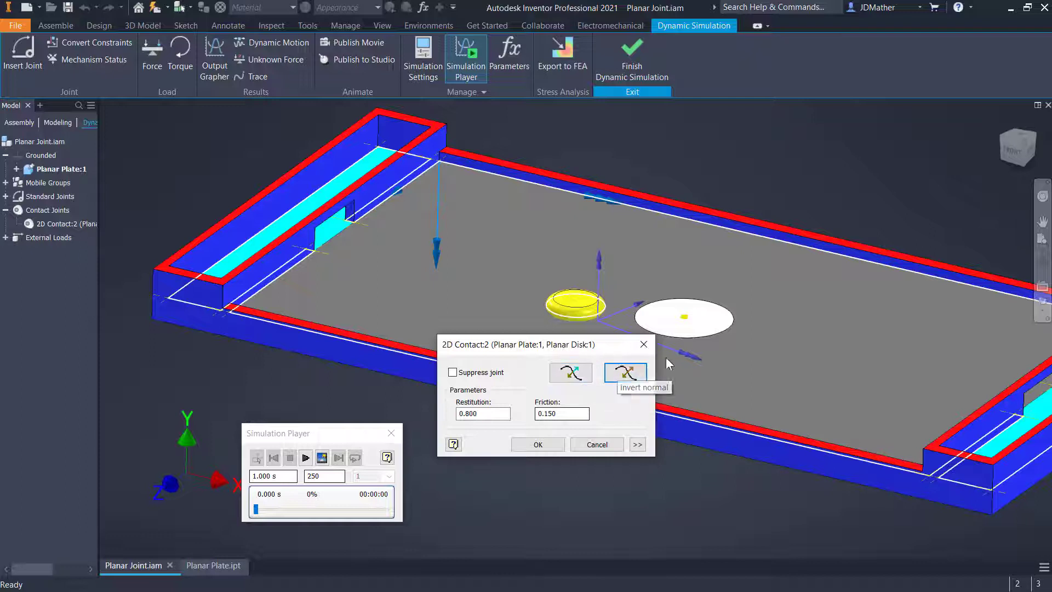
Step: Try suppressing the 2D Contact joint with a friction of 0 in its properties, and cancel the changes
{"action": "left_click", "coordinate": [525, 376]}
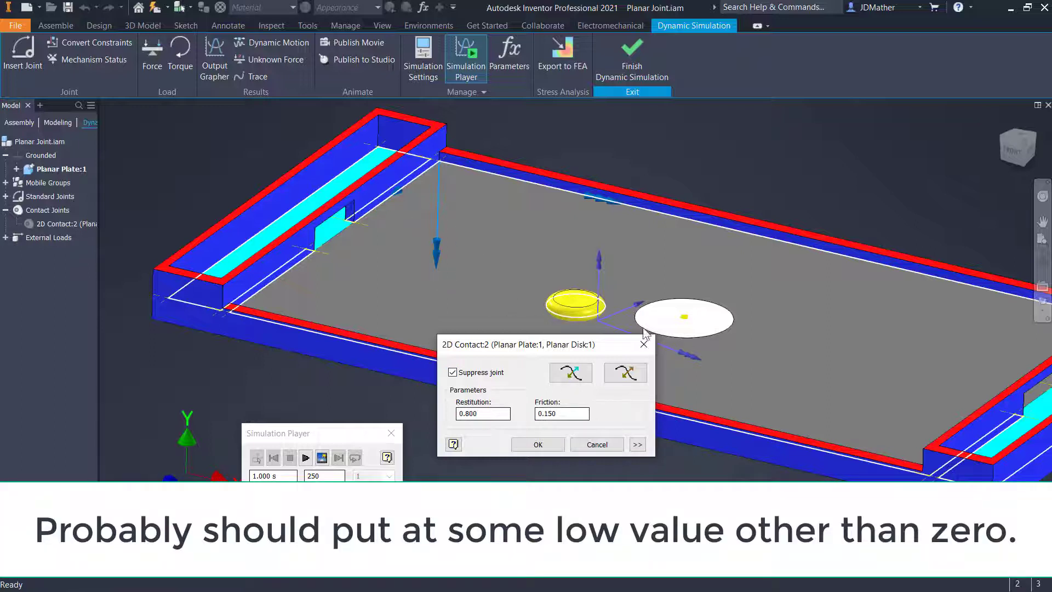
{"action": "double_click", "coordinate": [566, 415]}
{"action": "type", "text": "0"}
{"action": "left_click", "coordinate": [536, 475]}
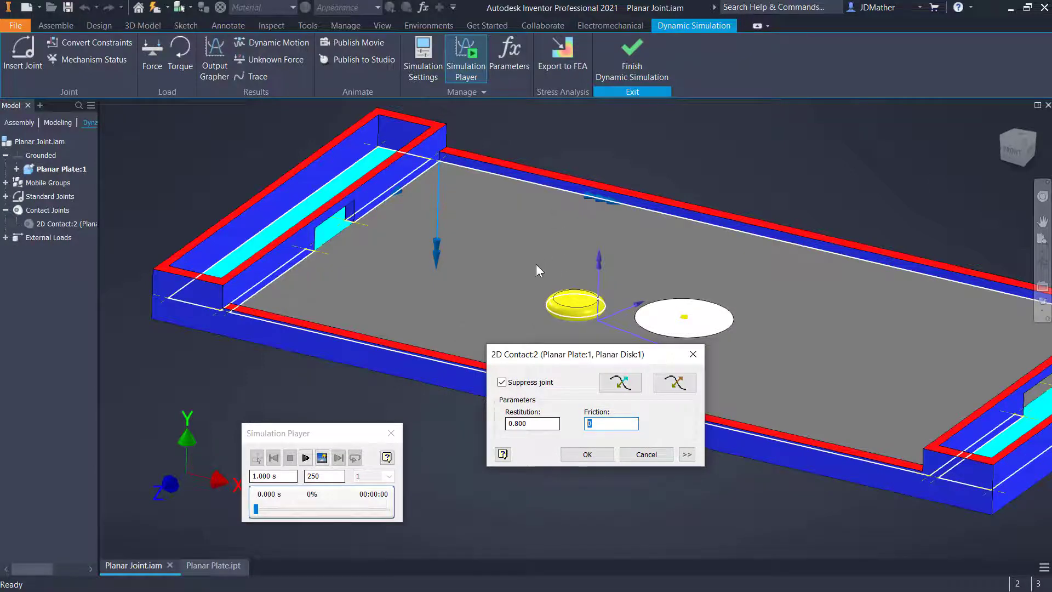
{"action": "scroll", "coordinate": [538, 257], "scroll_direction": "down", "scroll_amount": 5}
{"action": "scroll", "coordinate": [560, 197], "scroll_direction": "up", "scroll_amount": 4}
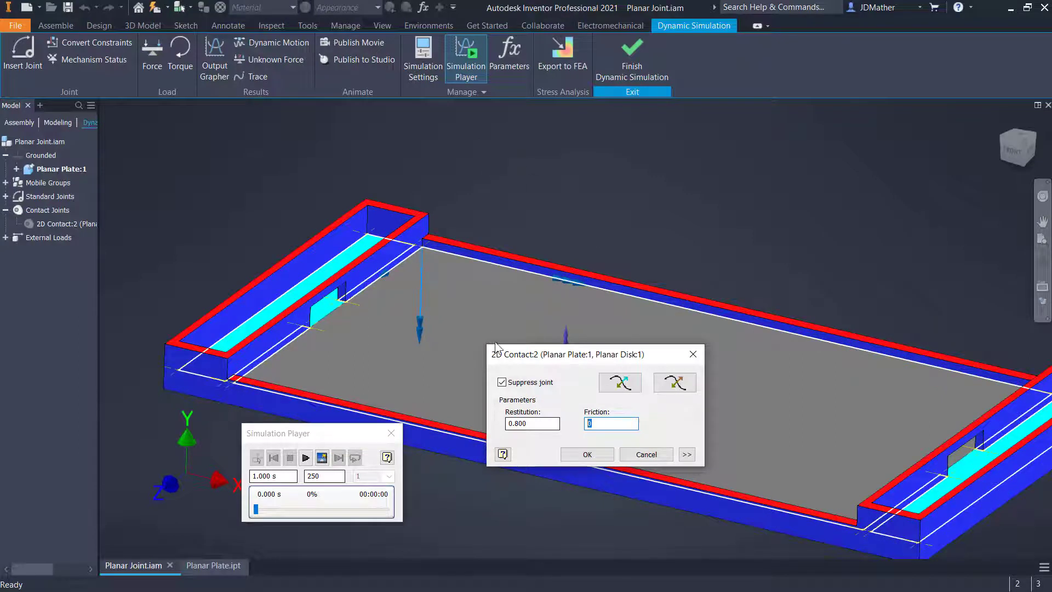
{"action": "left_click_drag", "start_coordinate": [540, 360], "coordinate": [627, 365]}
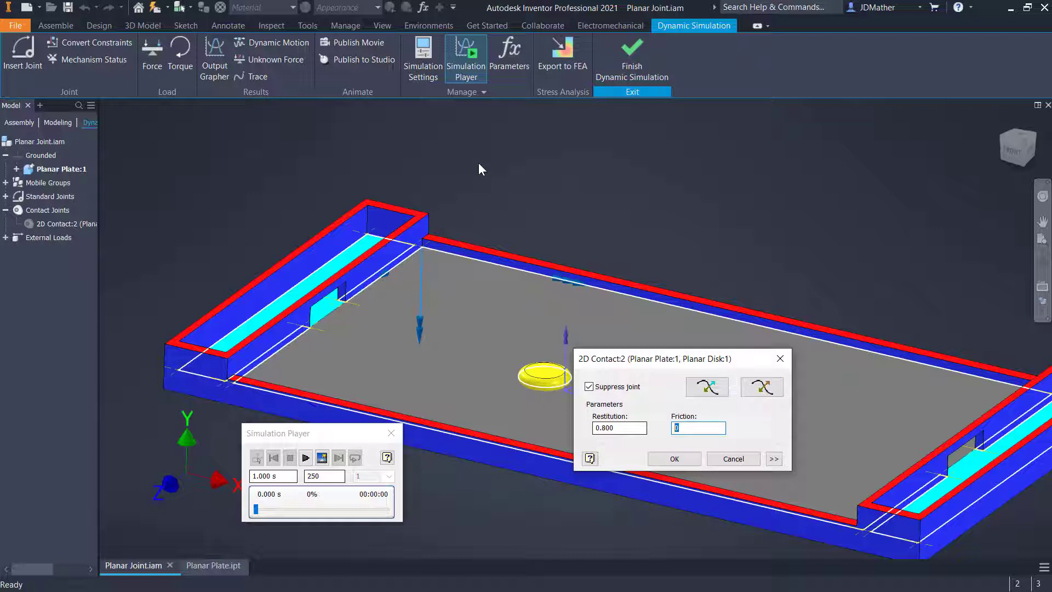
{"action": "key", "text": "shift+Tab"}
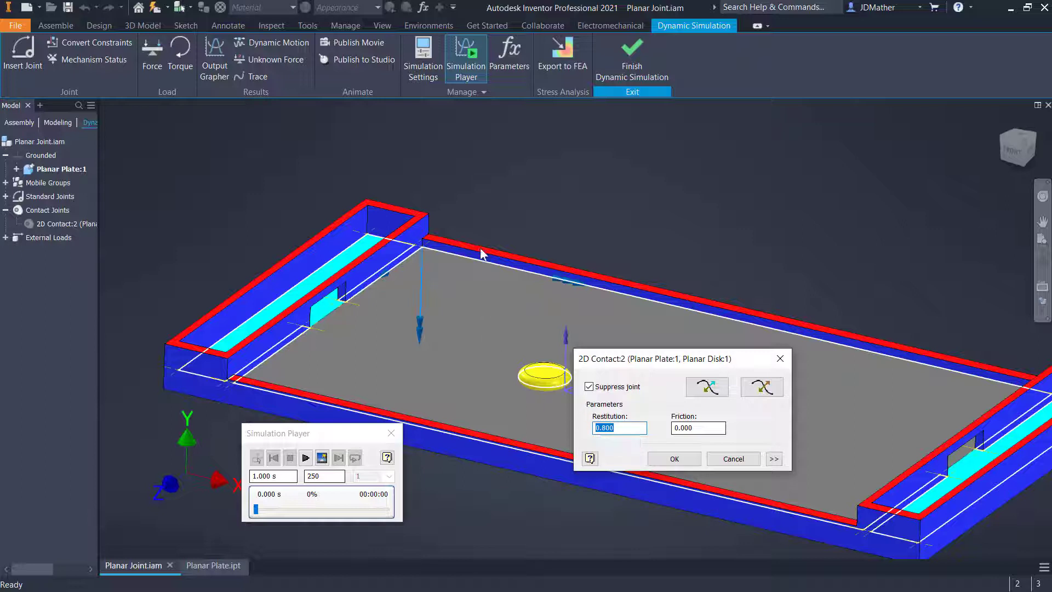
{"action": "left_click", "coordinate": [491, 136]}
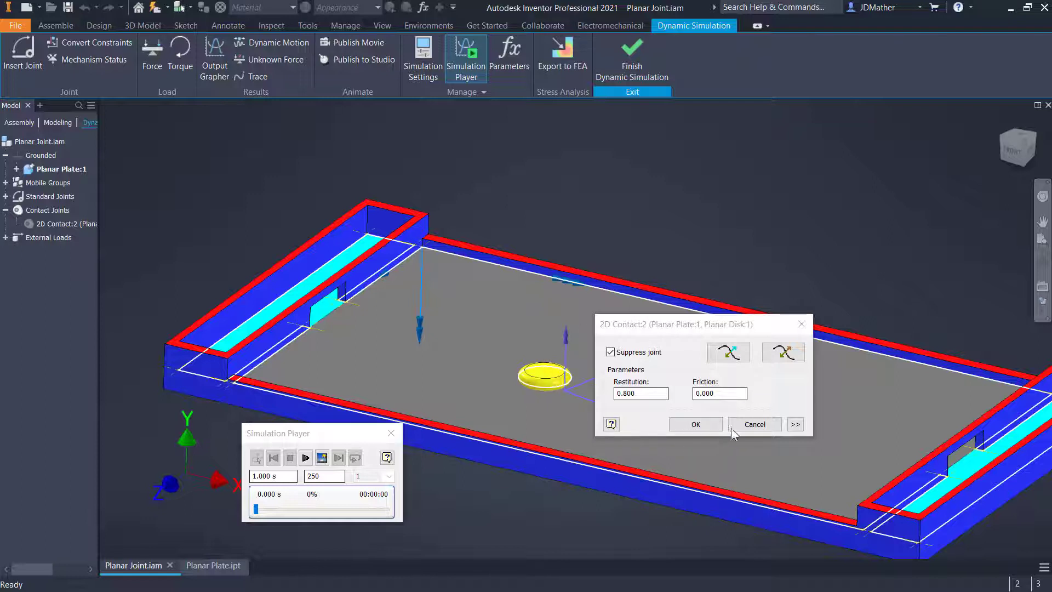
{"action": "left_click", "coordinate": [755, 424]}
Step: Move the disk between the plate's walls and finish the Dynamic Simulation
{"action": "left_click_drag", "start_coordinate": [547, 377], "coordinate": [631, 213]}
{"action": "left_click_drag", "start_coordinate": [685, 158], "coordinate": [561, 338]}
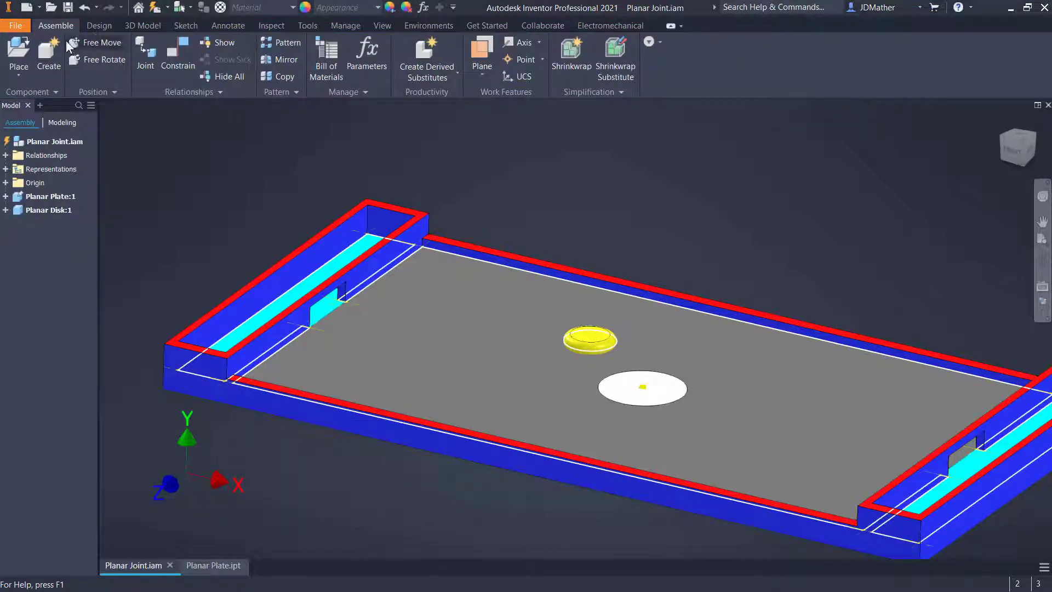
Step: Create a new part and start a sketch on its XZ plane
{"action": "left_click", "coordinate": [39, 9]}
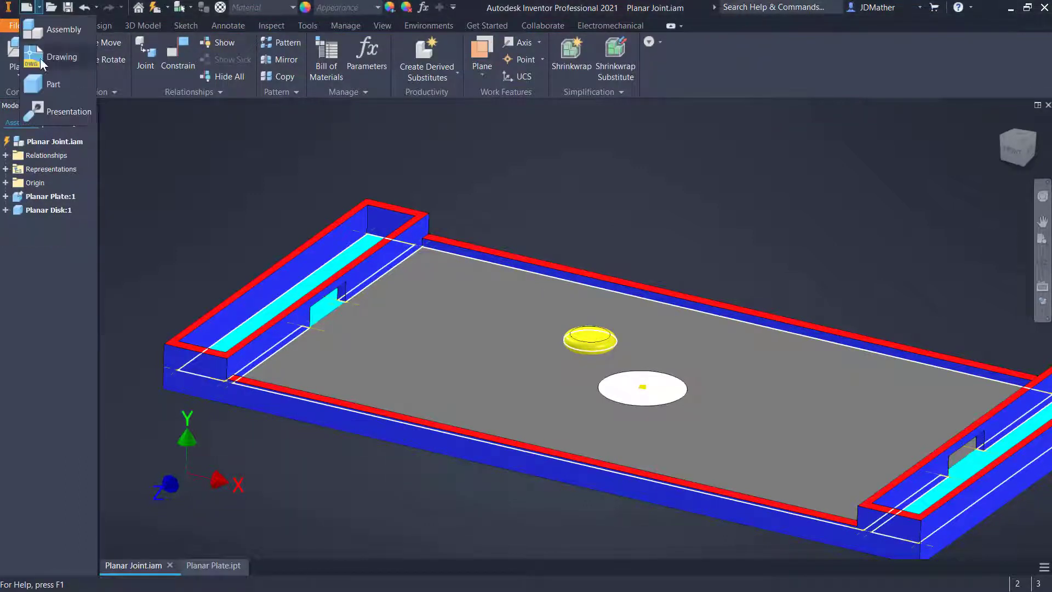
{"action": "left_click", "coordinate": [41, 82]}
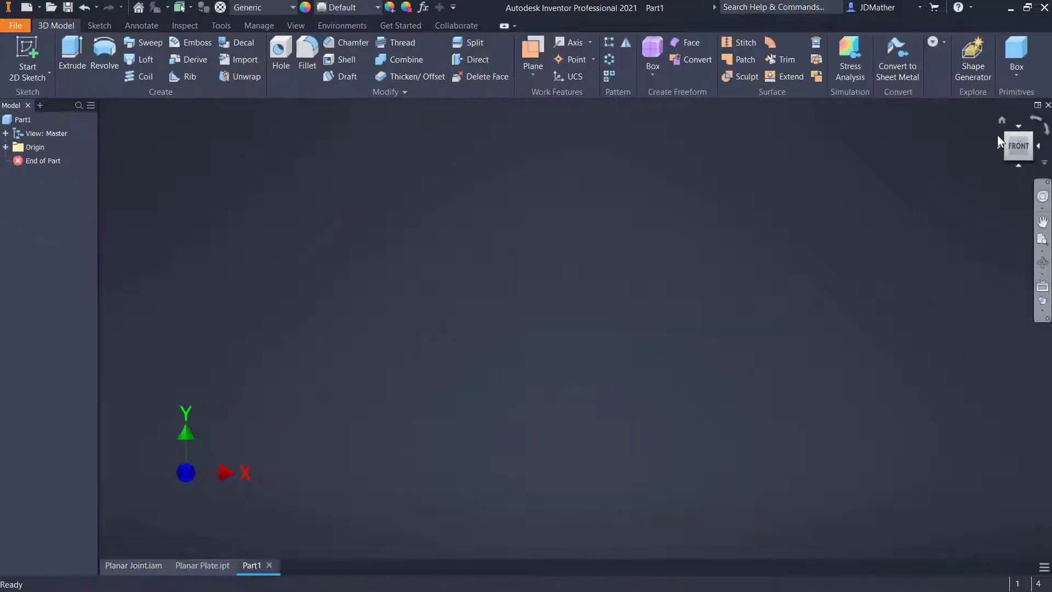
{"action": "left_click", "coordinate": [6, 147]}
{"action": "right_click", "coordinate": [47, 176]}
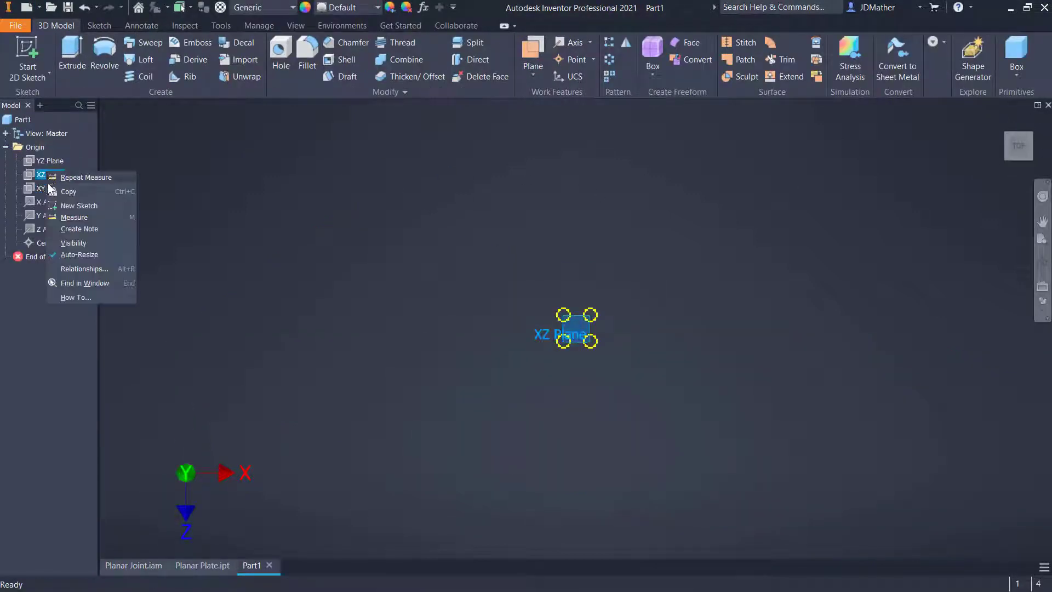
{"action": "left_click", "coordinate": [79, 206]}
Step: Sketch a circle with a diameter of 2 in centred on the origin
{"action": "key", "text": "c"}
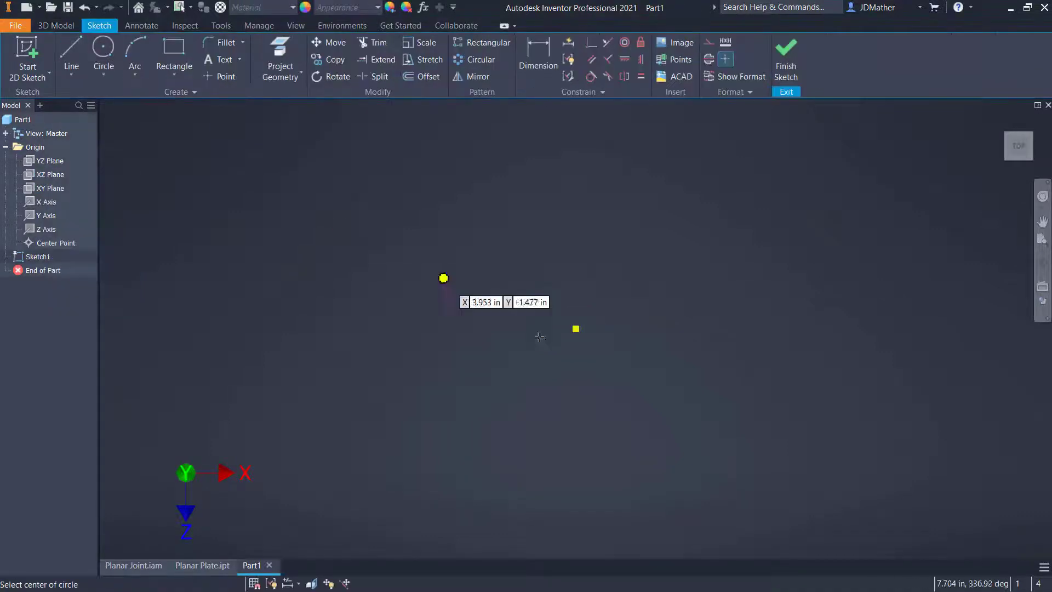
{"action": "left_click", "coordinate": [577, 328]}
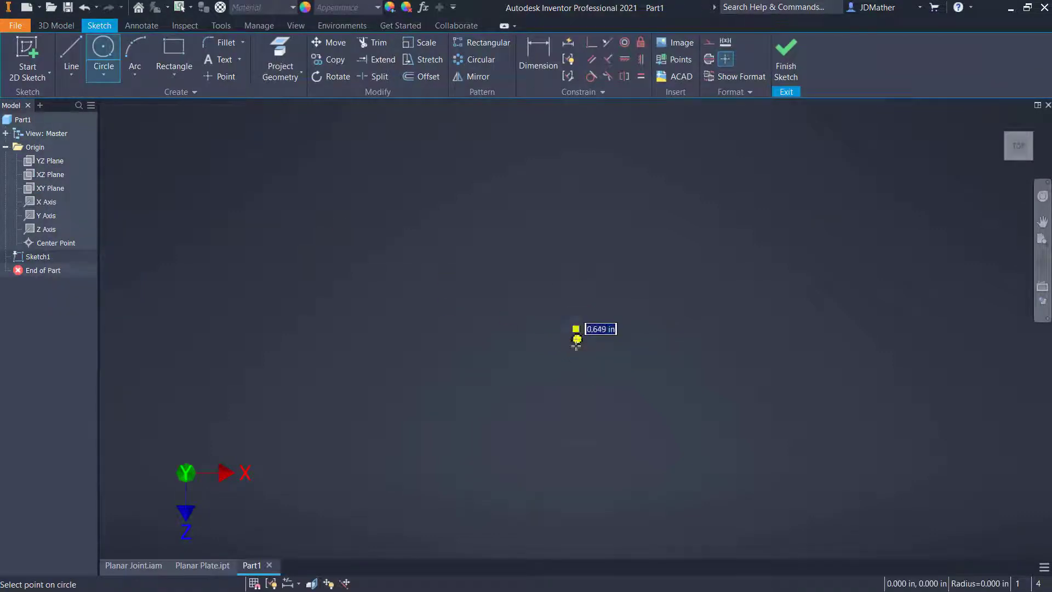
{"action": "type", "text": "2"}
{"action": "key", "text": "Return"}
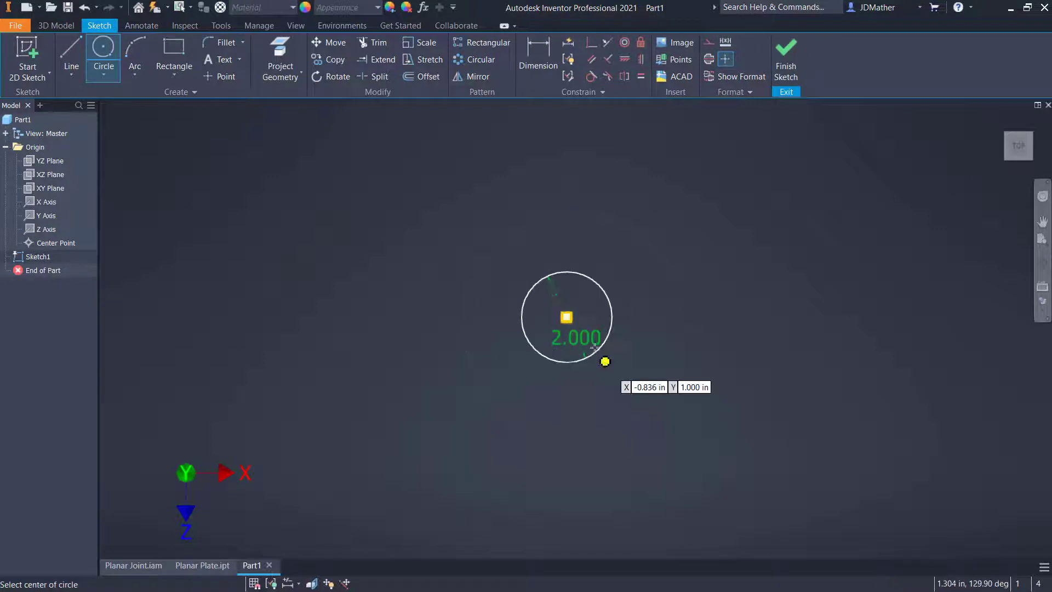
Step: Sketch a smaller concentric circle at the origin and dimension its diameter to 0.5 in
{"action": "scroll", "coordinate": [570, 329], "scroll_direction": "up", "scroll_amount": 3}
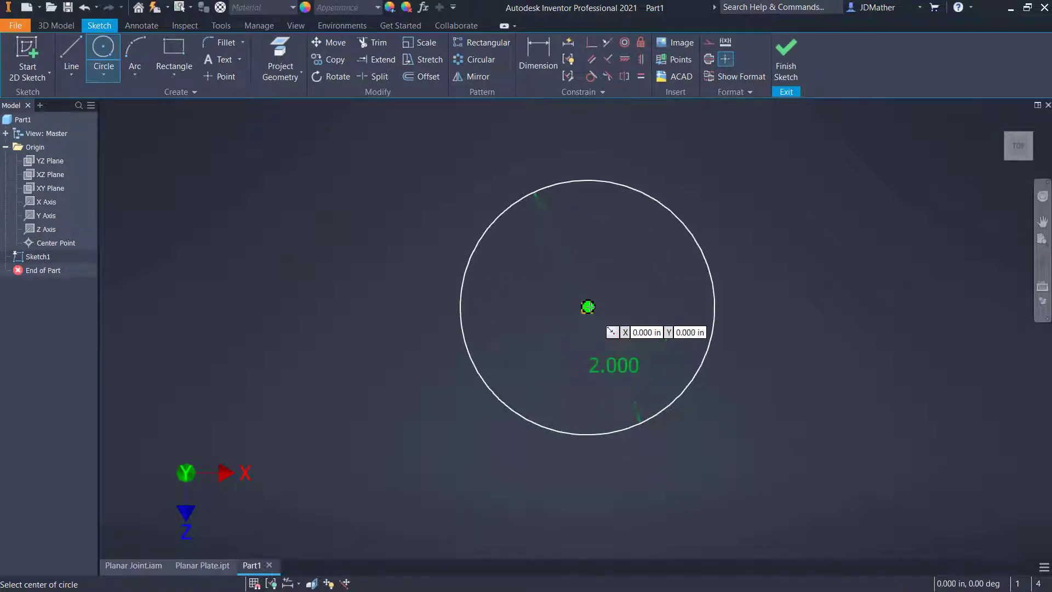
{"action": "left_click", "coordinate": [587, 306]}
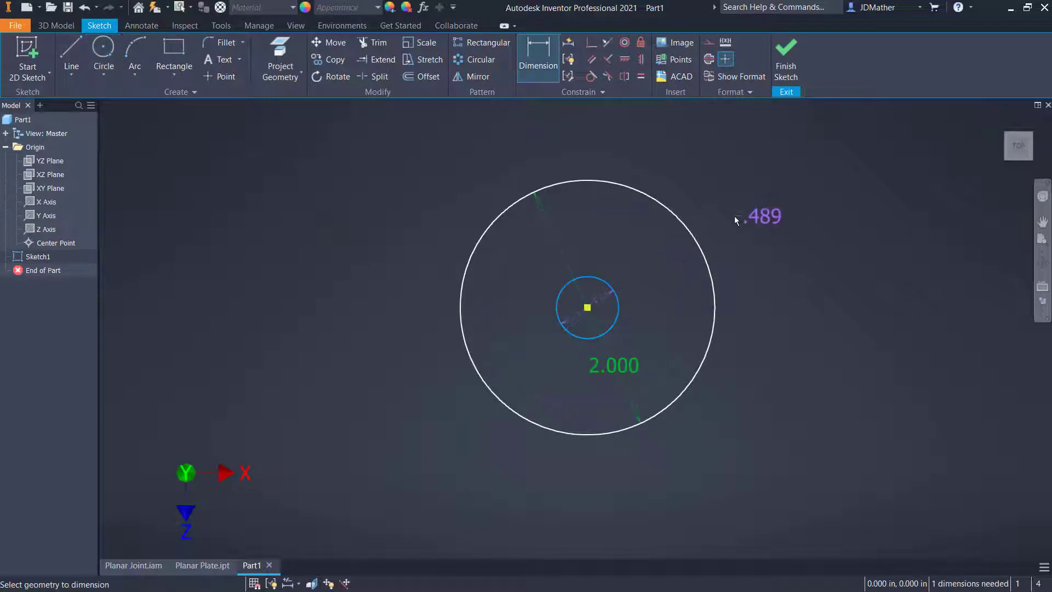
{"action": "left_click", "coordinate": [734, 216]}
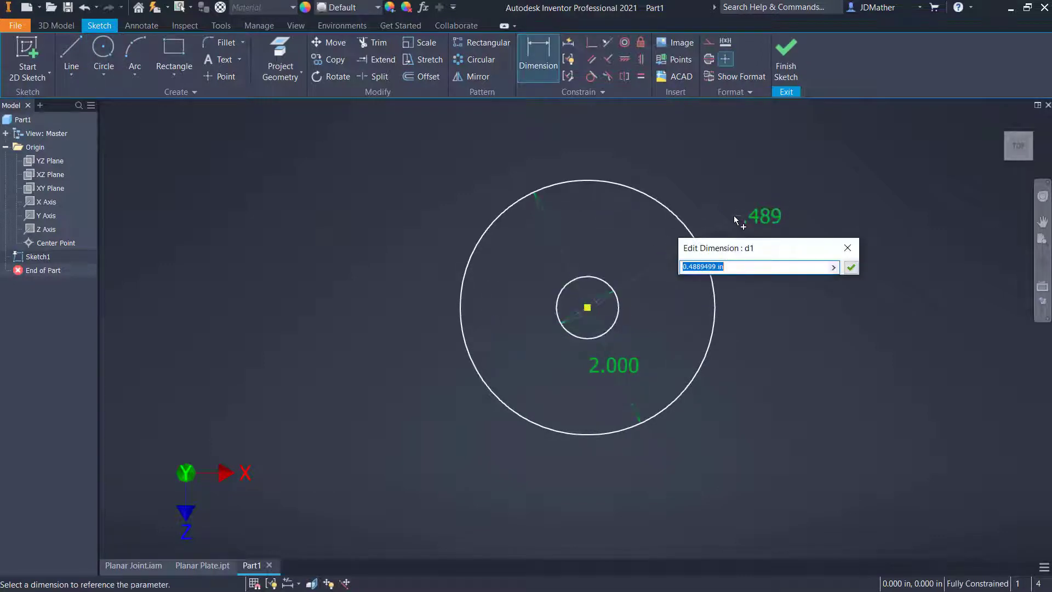
{"action": "type", "text": ".5"}
{"action": "key", "text": "Return"}
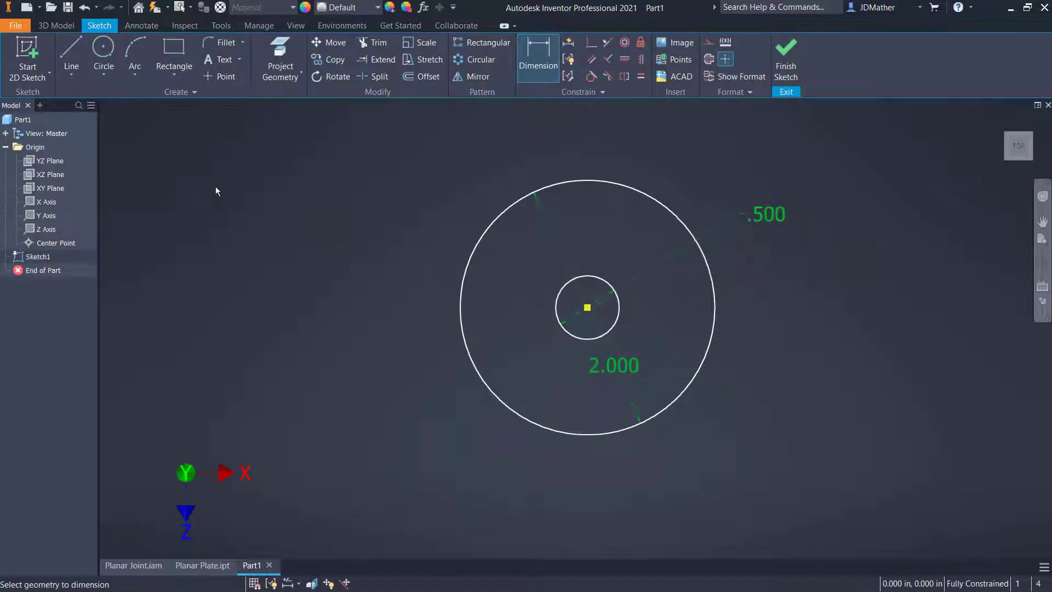
Step: Add a third concentric circle between the two, dimension its gap to the outer circle as 0.1875 in, and finish the sketch
{"action": "left_click", "coordinate": [103, 47]}
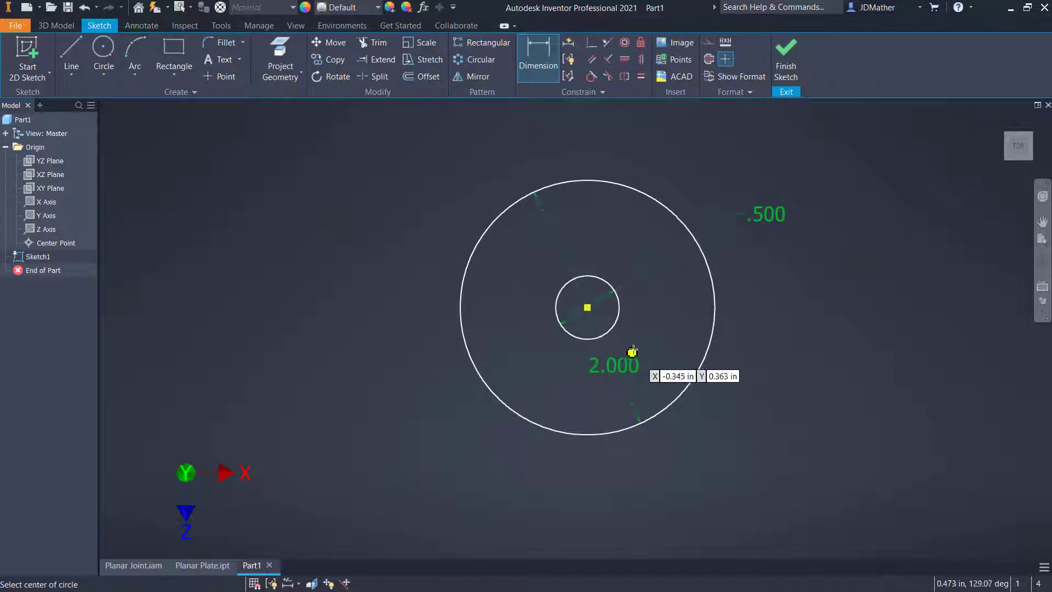
{"action": "left_click", "coordinate": [591, 308]}
{"action": "left_click", "coordinate": [548, 234]}
{"action": "key", "text": "d"}
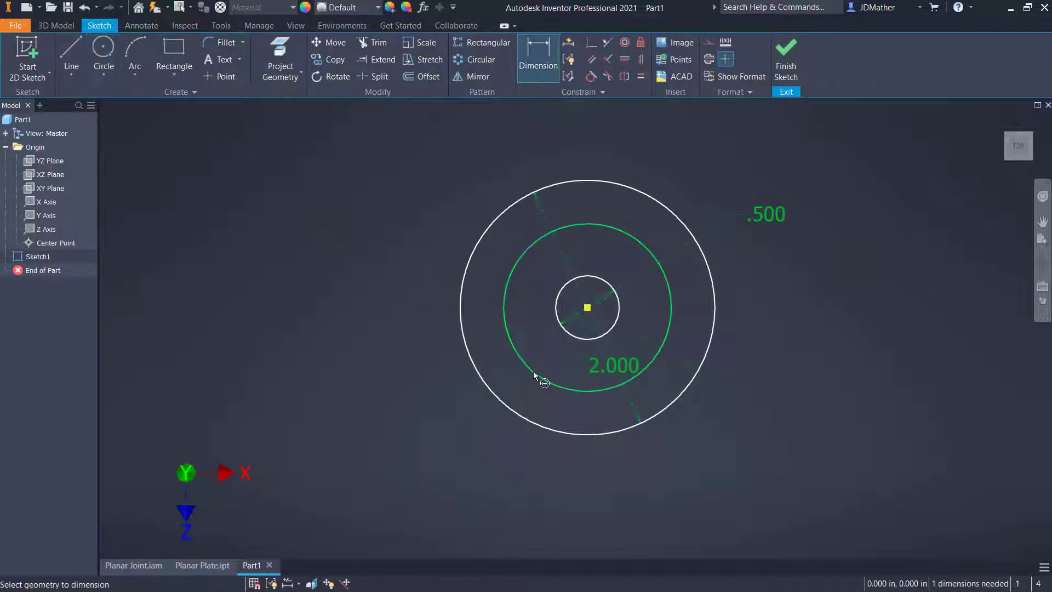
{"action": "left_click", "coordinate": [534, 372]}
{"action": "left_click", "coordinate": [489, 389]}
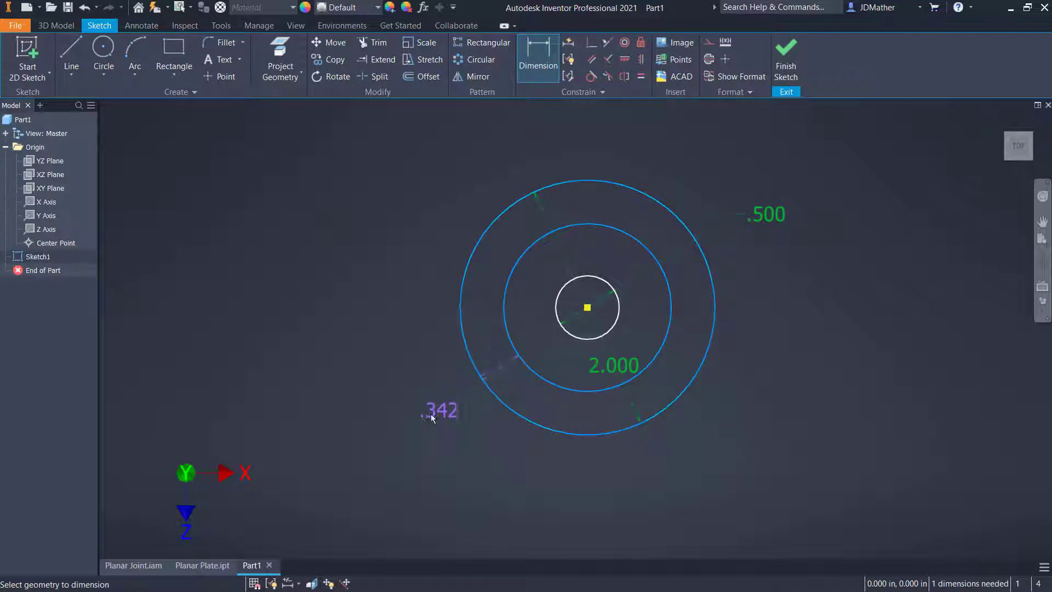
{"action": "left_click", "coordinate": [415, 419]}
{"action": "key", "text": "BackSpace"}
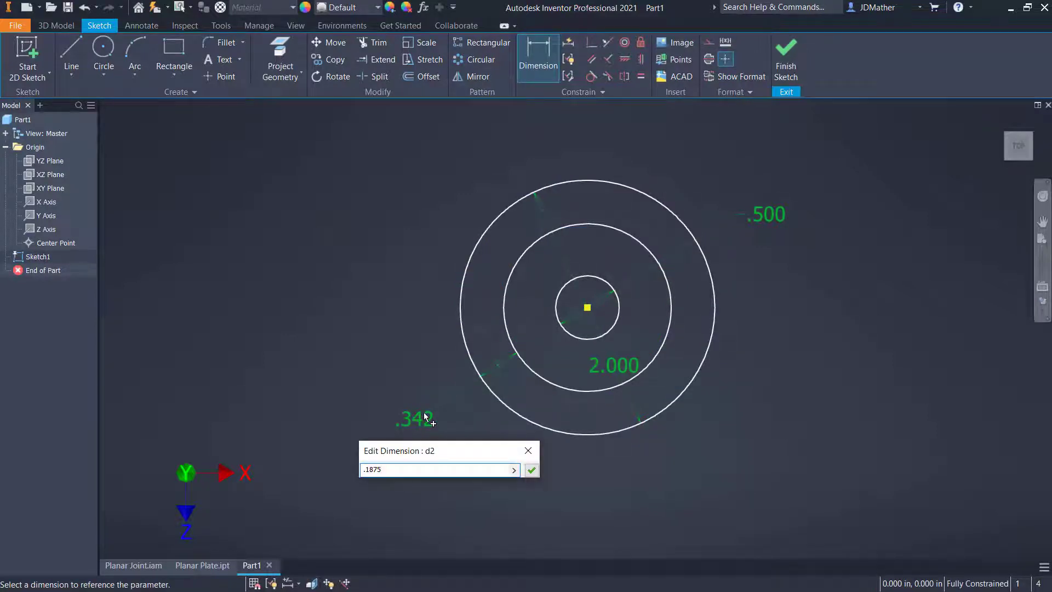
{"action": "key", "text": "Return"}
{"action": "left_click", "coordinate": [785, 55]}
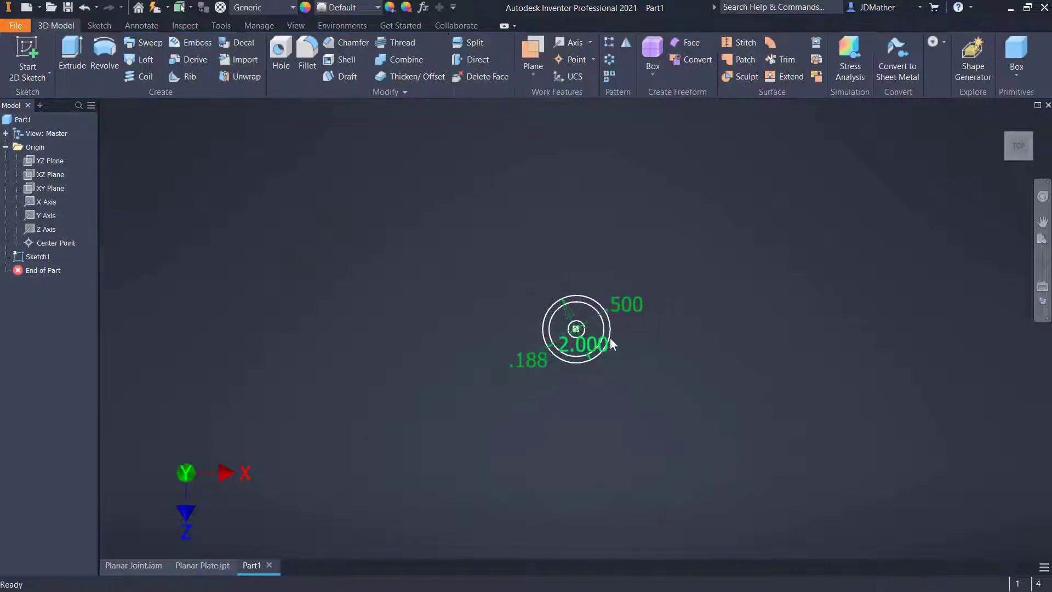
Step: Extrude the innermost circle 1.5 in upward to form the centre post
{"action": "left_click", "coordinate": [70, 54]}
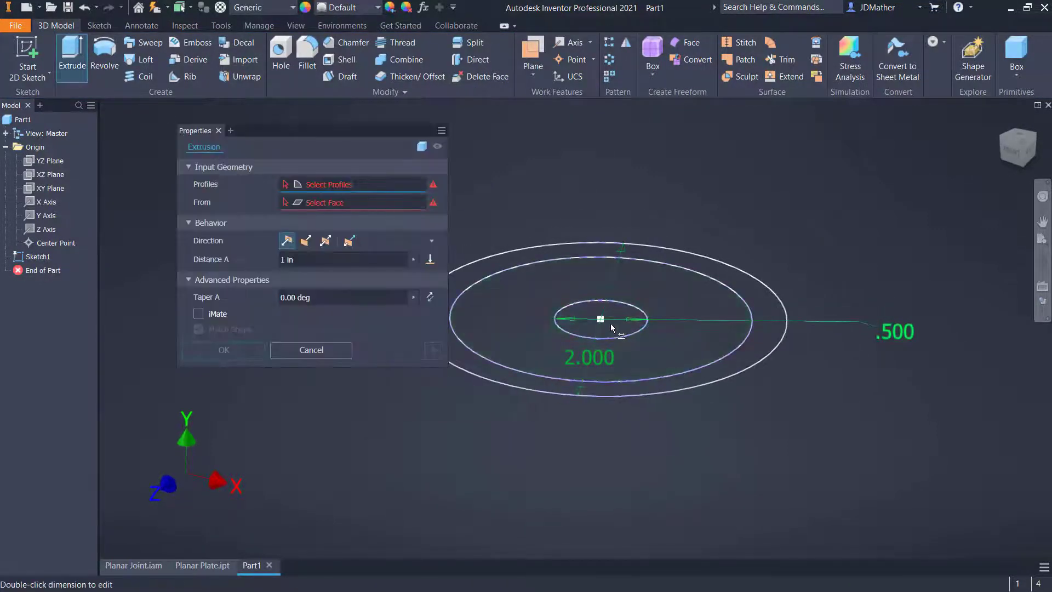
{"action": "left_click", "coordinate": [587, 307]}
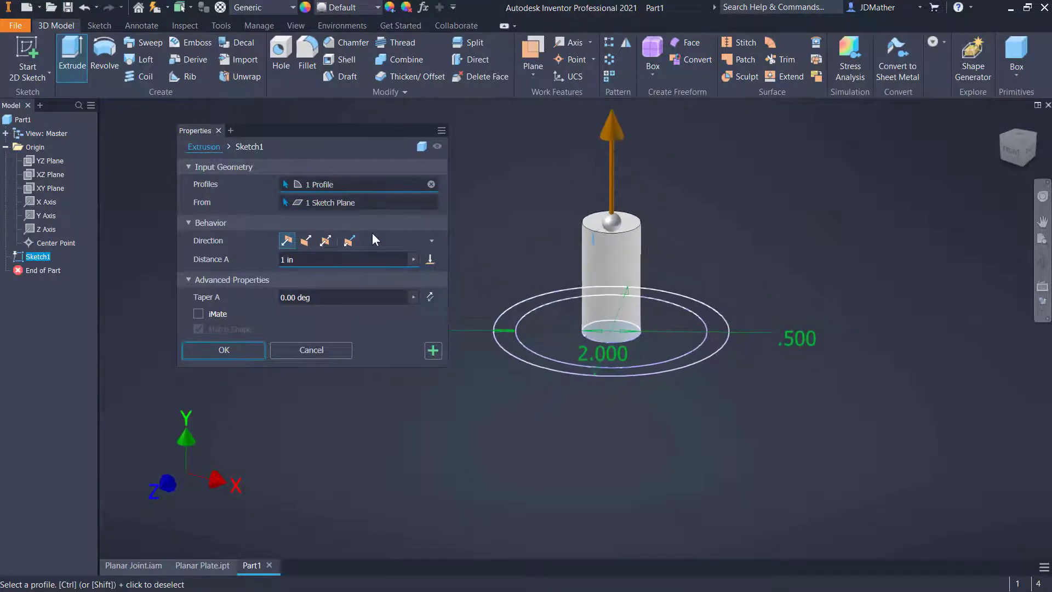
{"action": "left_click", "coordinate": [323, 259]}
{"action": "type", "text": "1.5"}
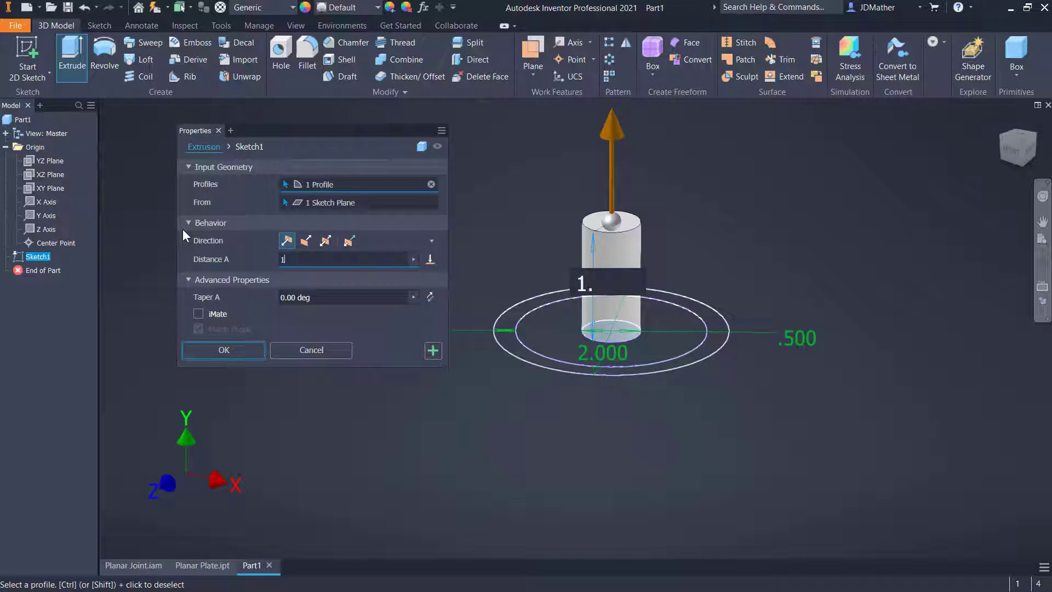
{"action": "key", "text": "Return"}
Step: Make the sketch consumed by the post's extrusion visible again
{"action": "left_click", "coordinate": [6, 270]}
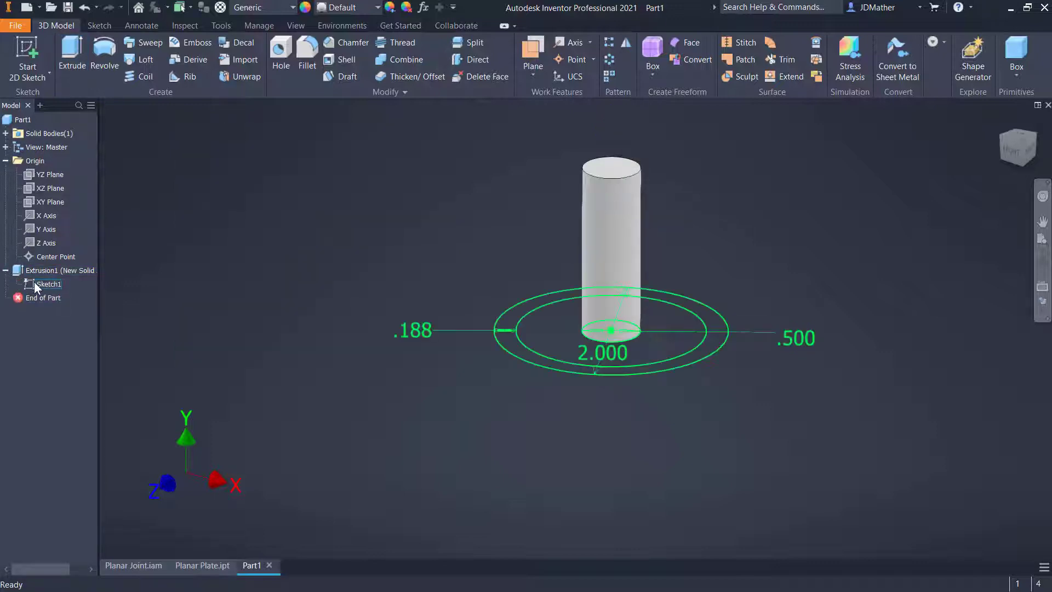
{"action": "right_click", "coordinate": [34, 282]}
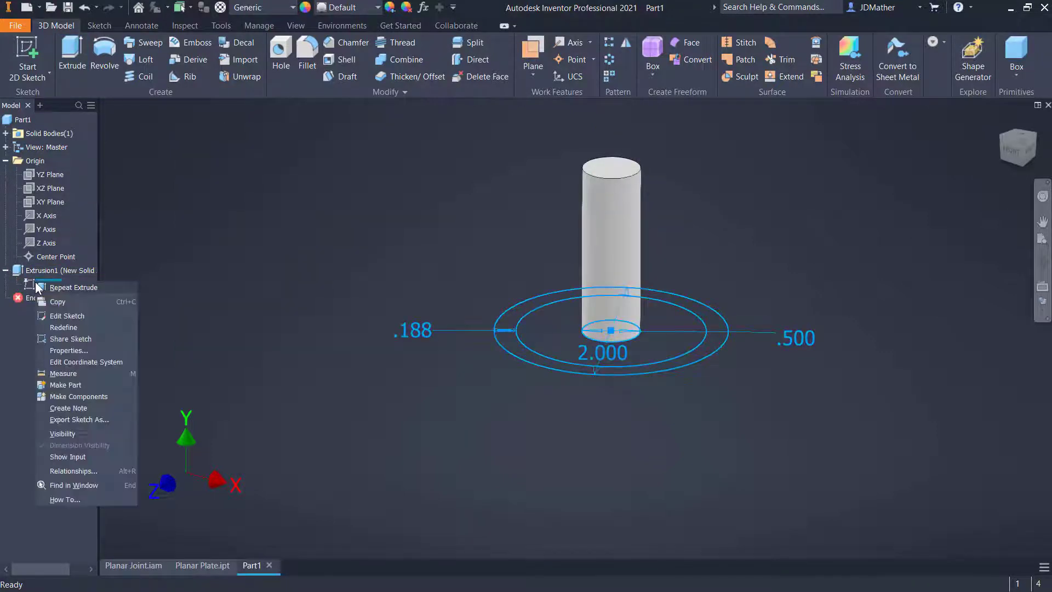
{"action": "left_click", "coordinate": [68, 433]}
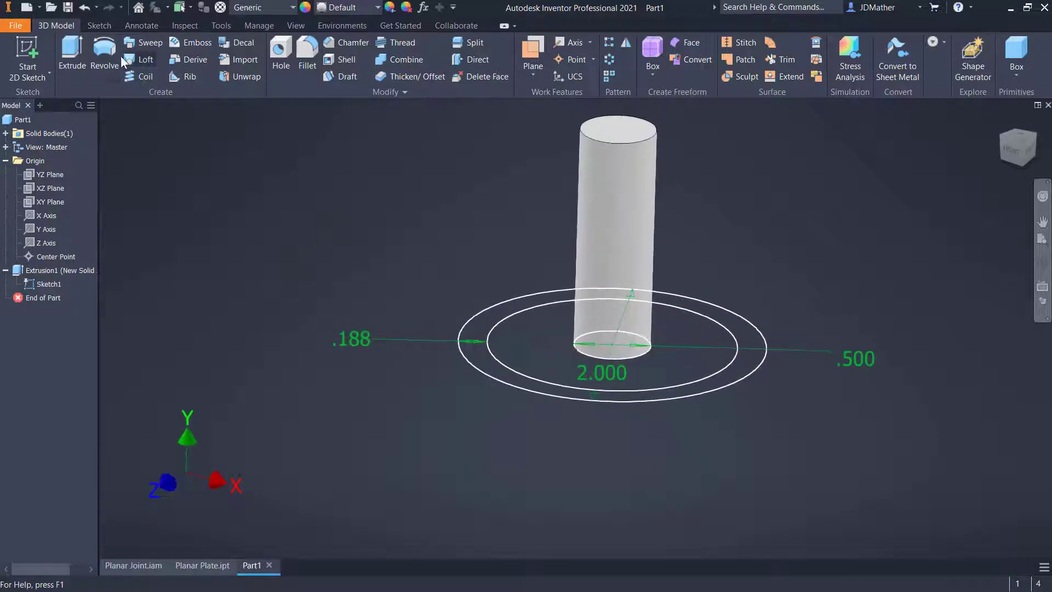
Step: Extrude the area between the small and middle circles as a joined base, linking its distance to the wall-gap dimension d2
{"action": "left_click", "coordinate": [72, 55]}
{"action": "left_click_drag", "start_coordinate": [296, 259], "coordinate": [173, 238]}
{"action": "middle_click_drag", "start_coordinate": [472, 364], "coordinate": [511, 367]}
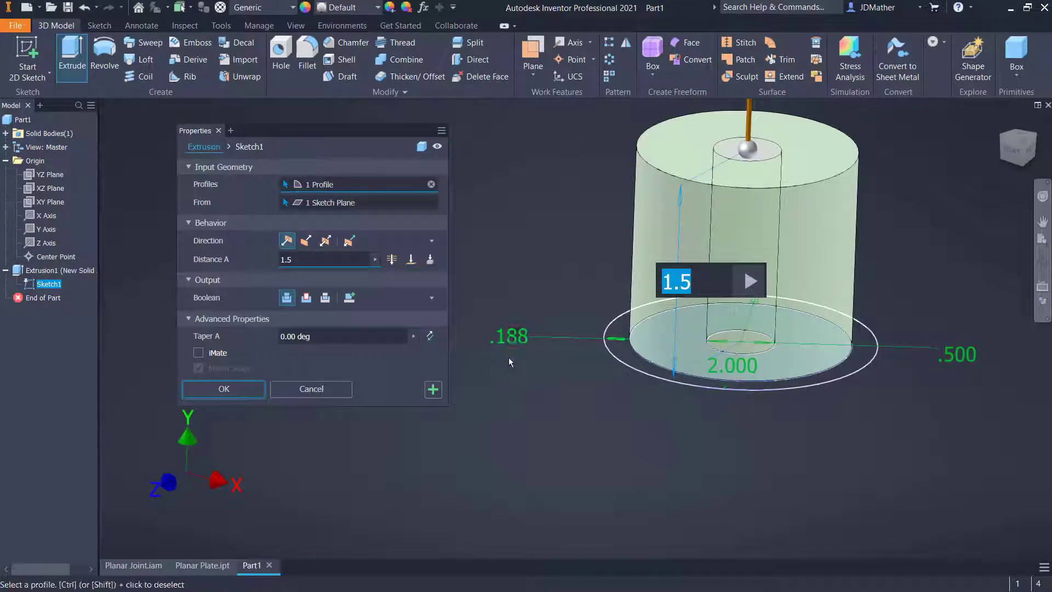
{"action": "left_click", "coordinate": [282, 261]}
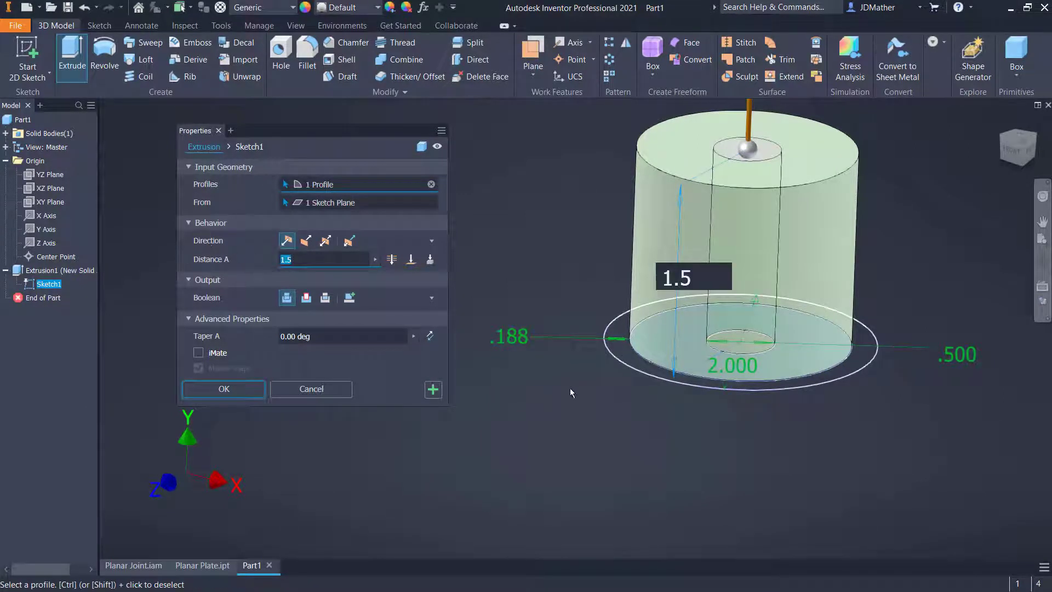
{"action": "left_click", "coordinate": [520, 346]}
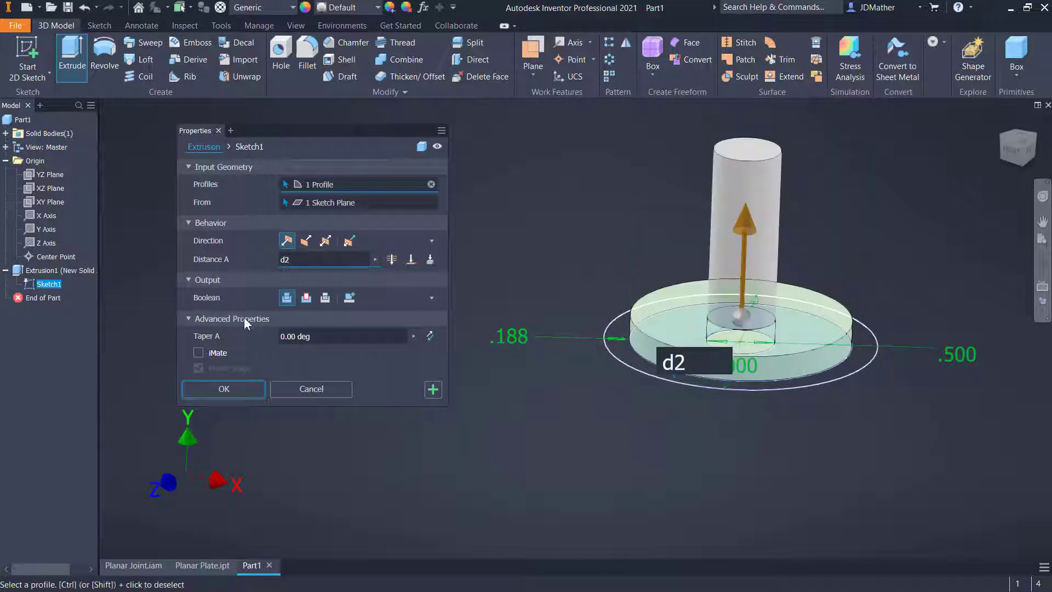
{"action": "key", "text": "Return"}
Step: Extrude the outermost ring of the sketch 0.535 in upward, joined to the base as a rim
{"action": "left_click", "coordinate": [78, 69]}
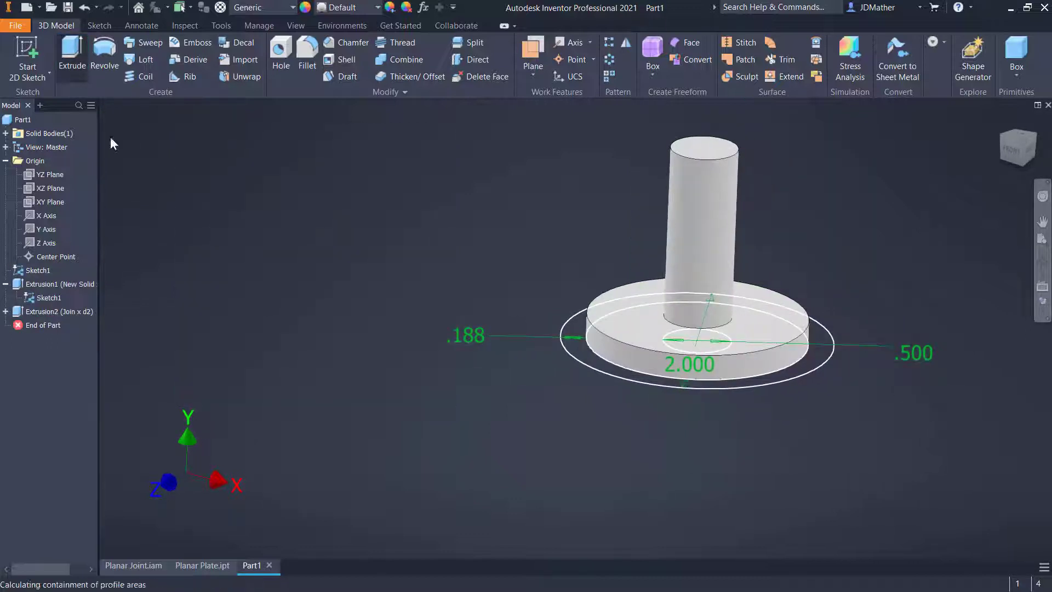
{"action": "left_click", "coordinate": [578, 349]}
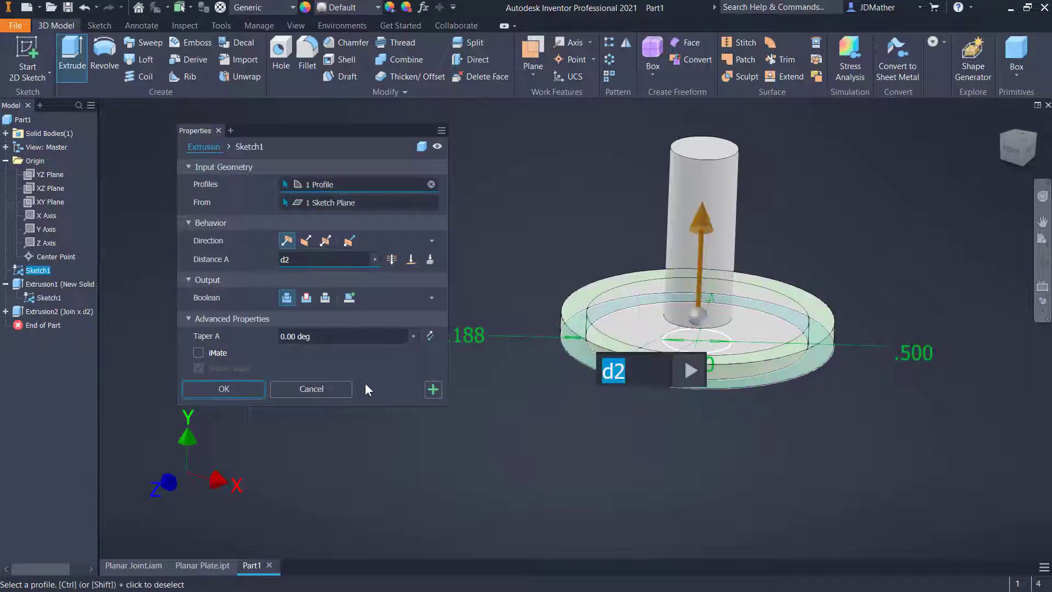
{"action": "left_click_drag", "start_coordinate": [305, 260], "coordinate": [187, 253]}
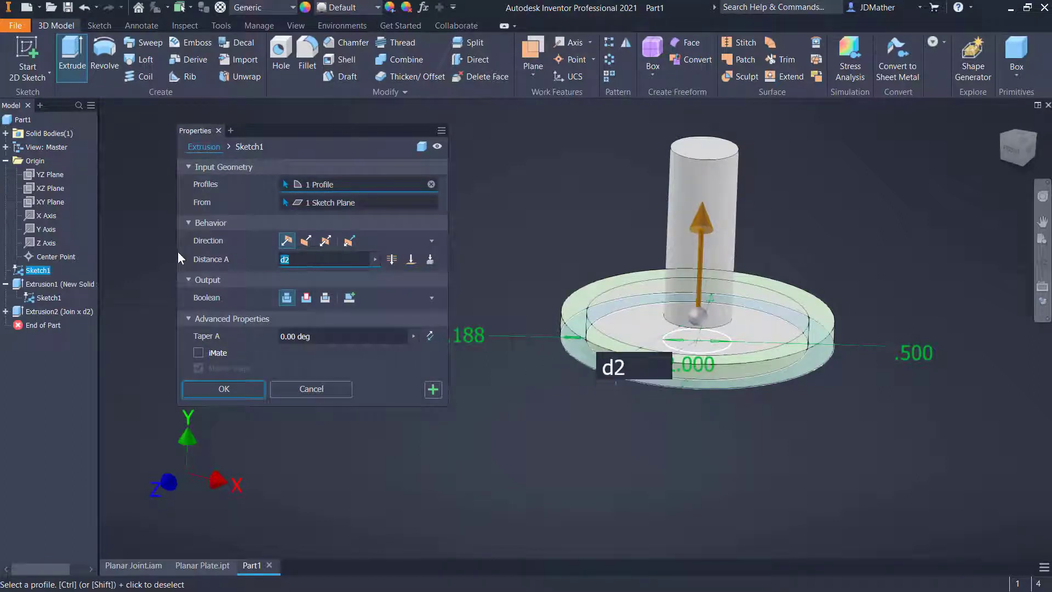
{"action": "type", "text": ".535"}
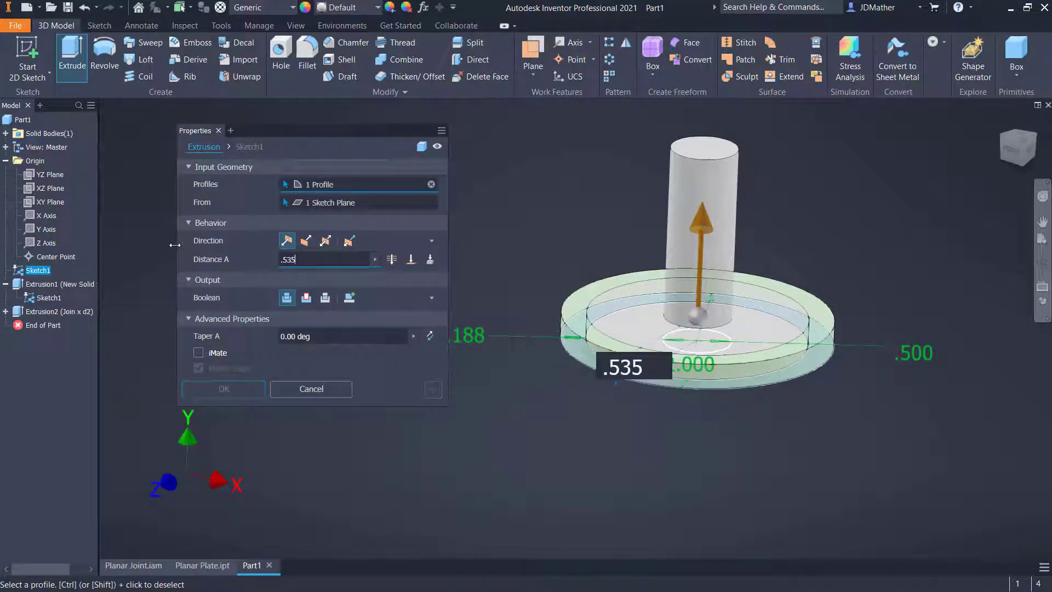
{"action": "key", "text": "Return"}
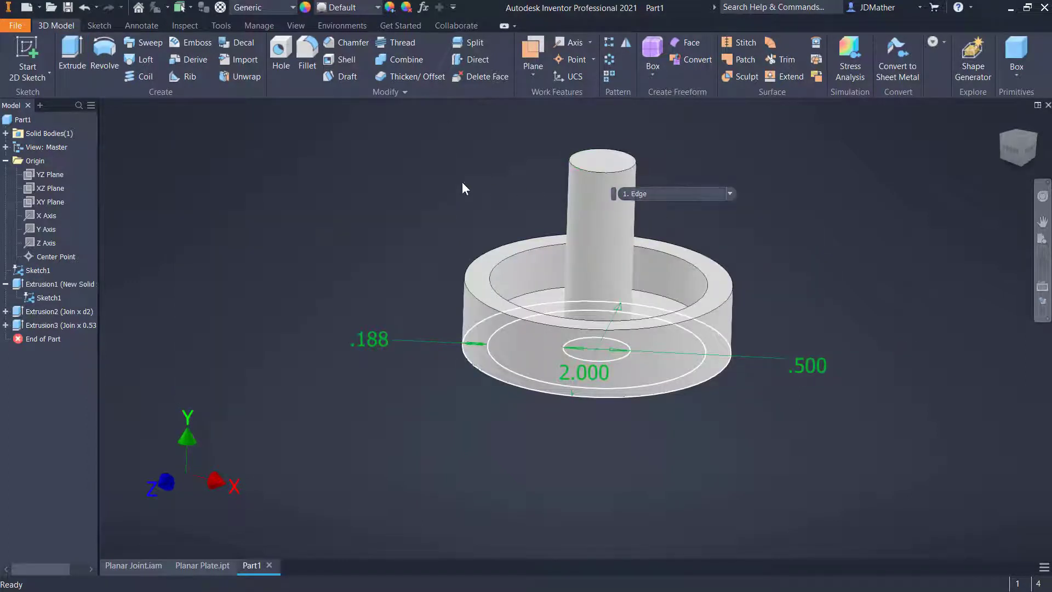
Step: Fillet the top edge of the centre post with a 0.125 in radius and hide the sketch's dimensions
{"action": "left_click", "coordinate": [307, 54]}
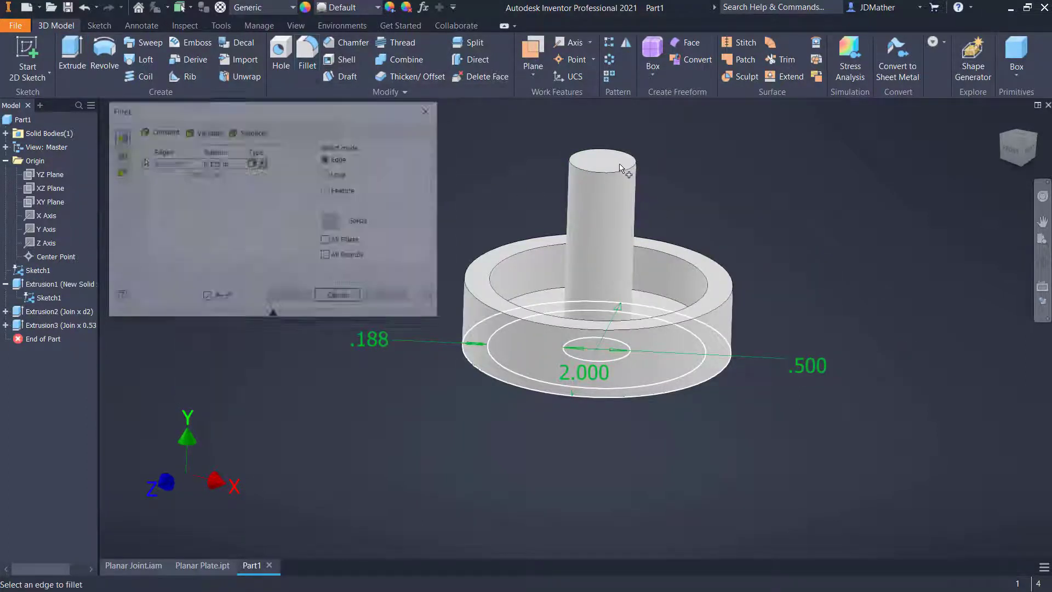
{"action": "left_click", "coordinate": [632, 167]}
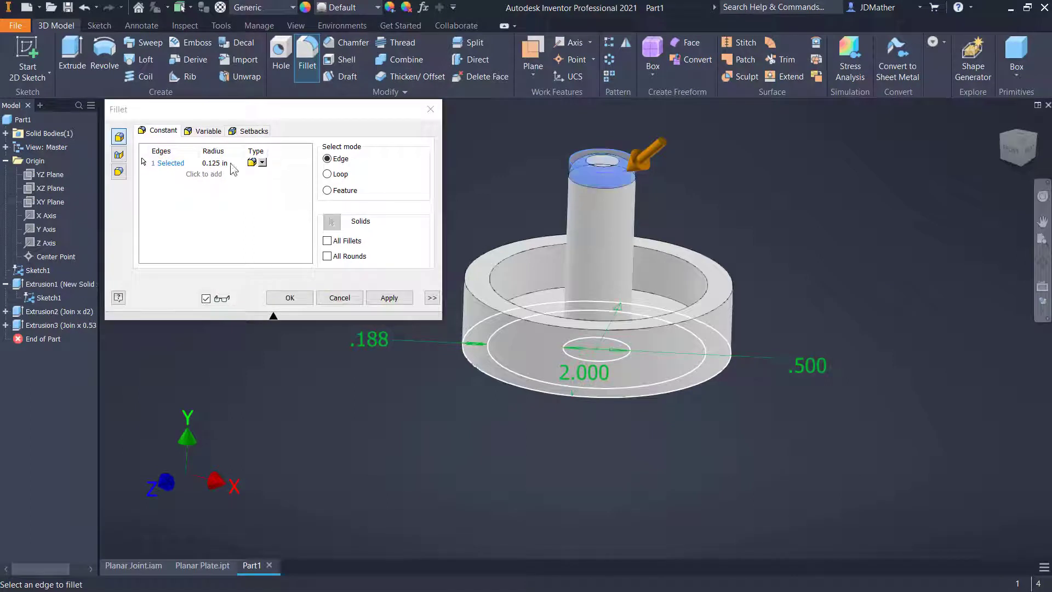
{"action": "left_click", "coordinate": [289, 298]}
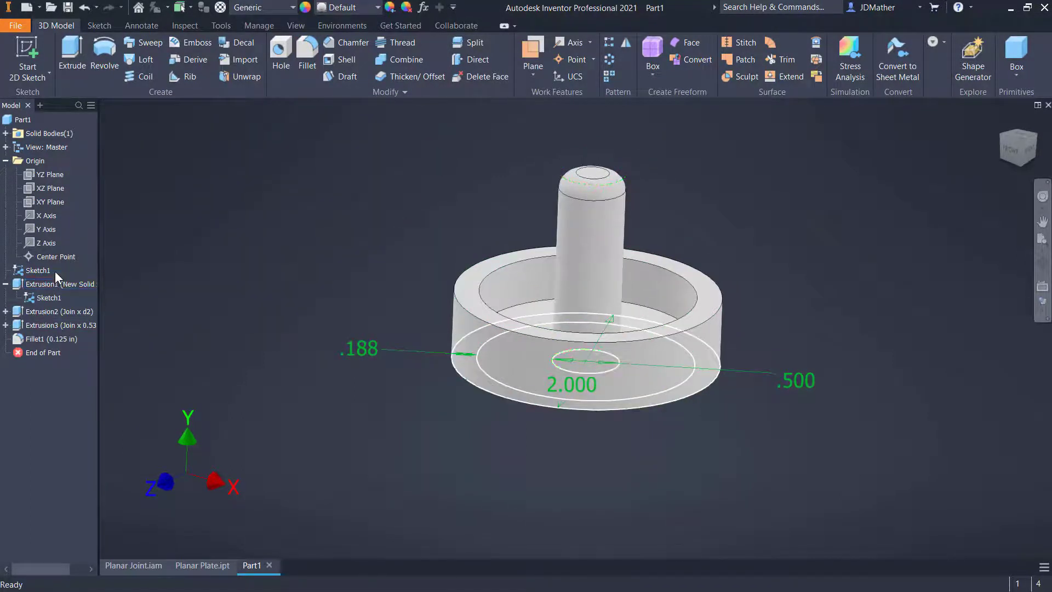
{"action": "right_click", "coordinate": [43, 296]}
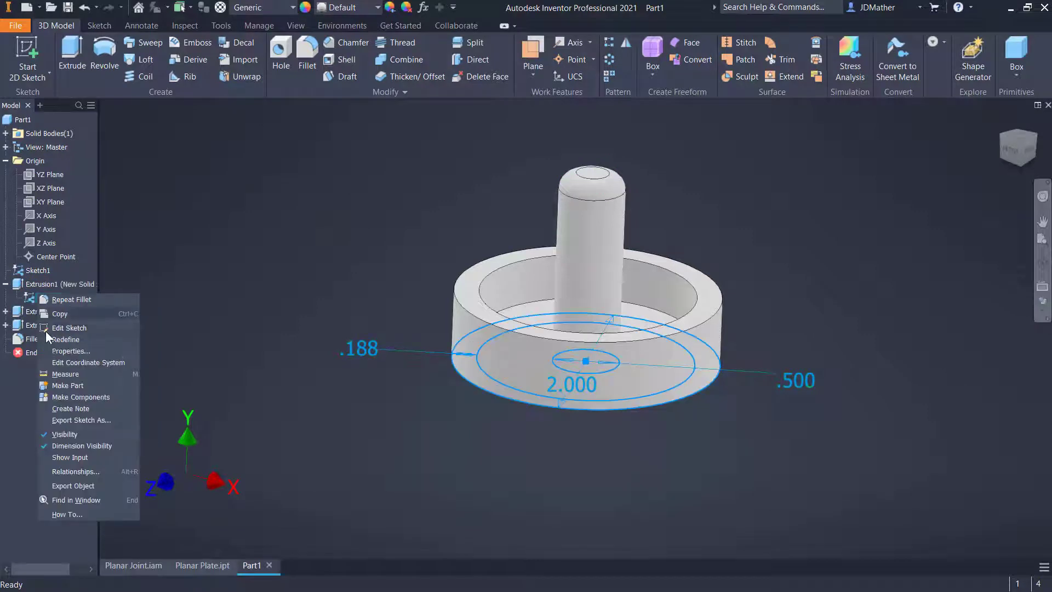
{"action": "left_click", "coordinate": [65, 432]}
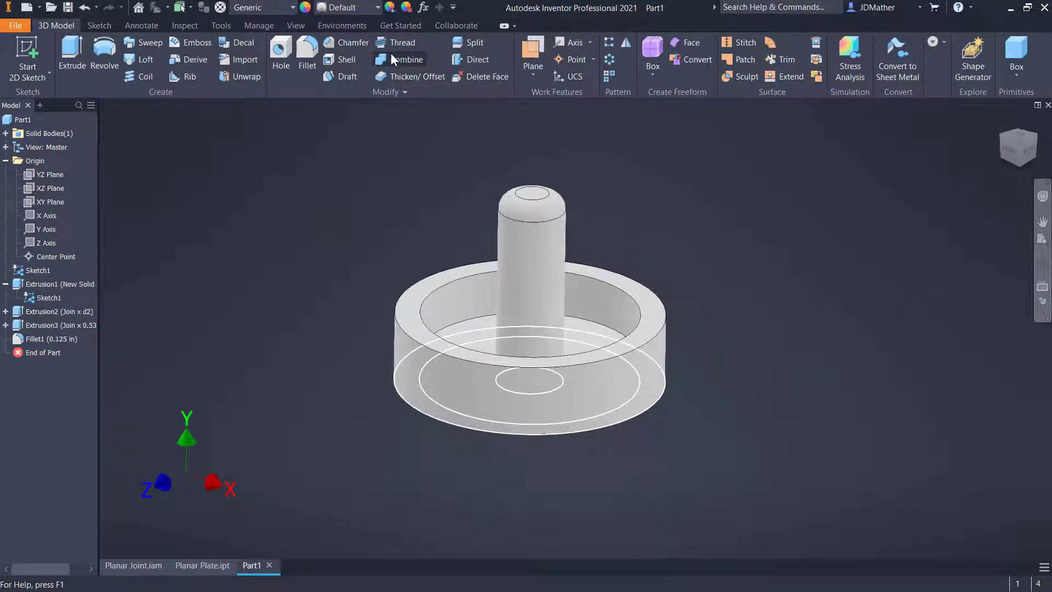
Step: Give the part the Red appearance and save it as Player
{"action": "left_click", "coordinate": [351, 8]}
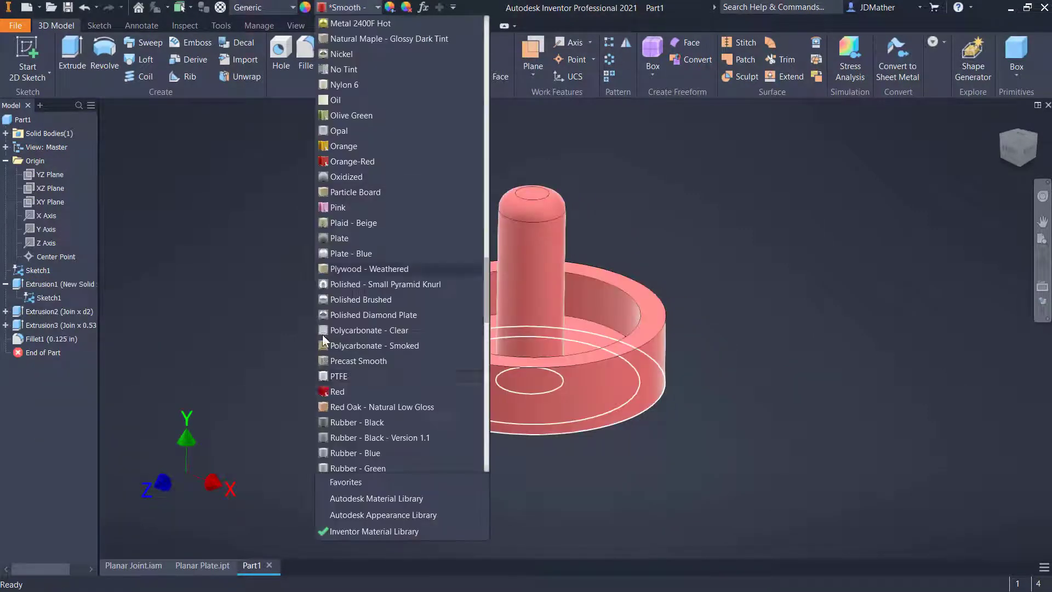
{"action": "left_click", "coordinate": [328, 391]}
{"action": "key", "text": "ctrl+s"}
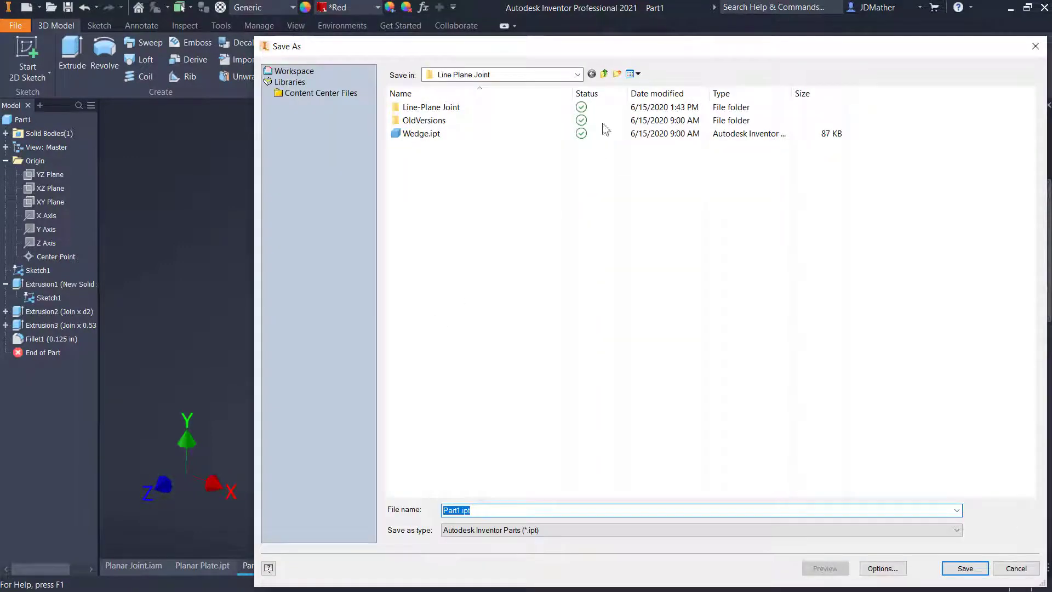
{"action": "type", "text": "Player"}
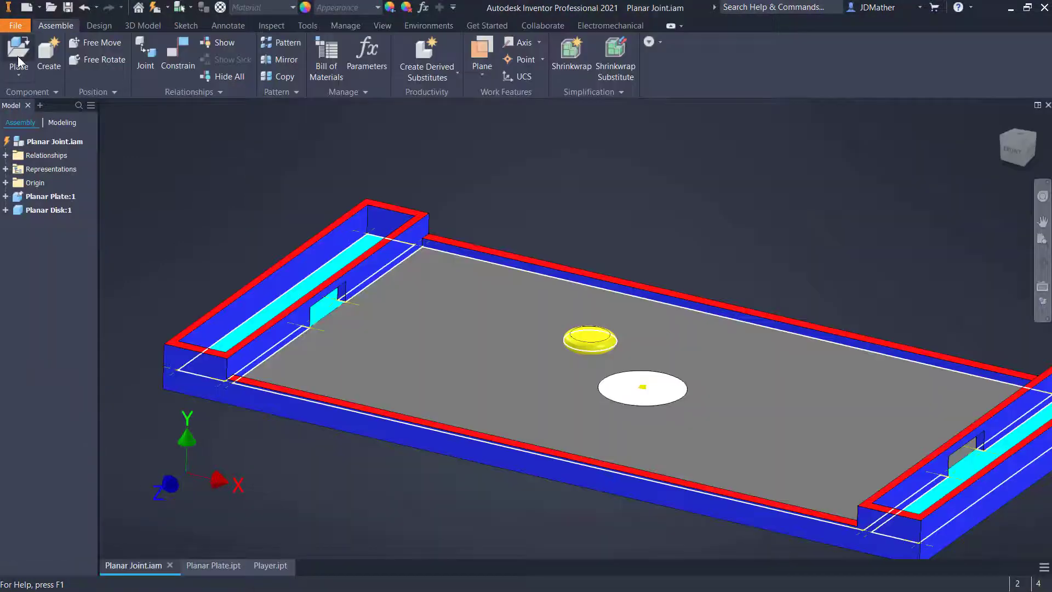
Step: Place one instance of Player.ipt in the Planar Joint assembly, beside the plate's far edge
{"action": "left_click", "coordinate": [17, 56]}
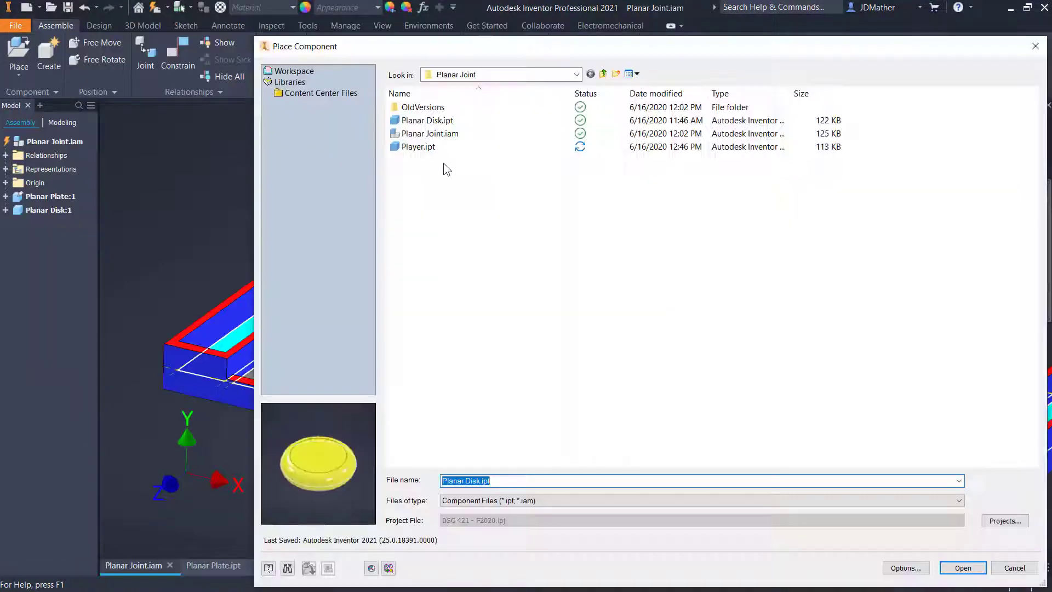
{"action": "left_click", "coordinate": [419, 146]}
{"action": "left_click", "coordinate": [962, 567]}
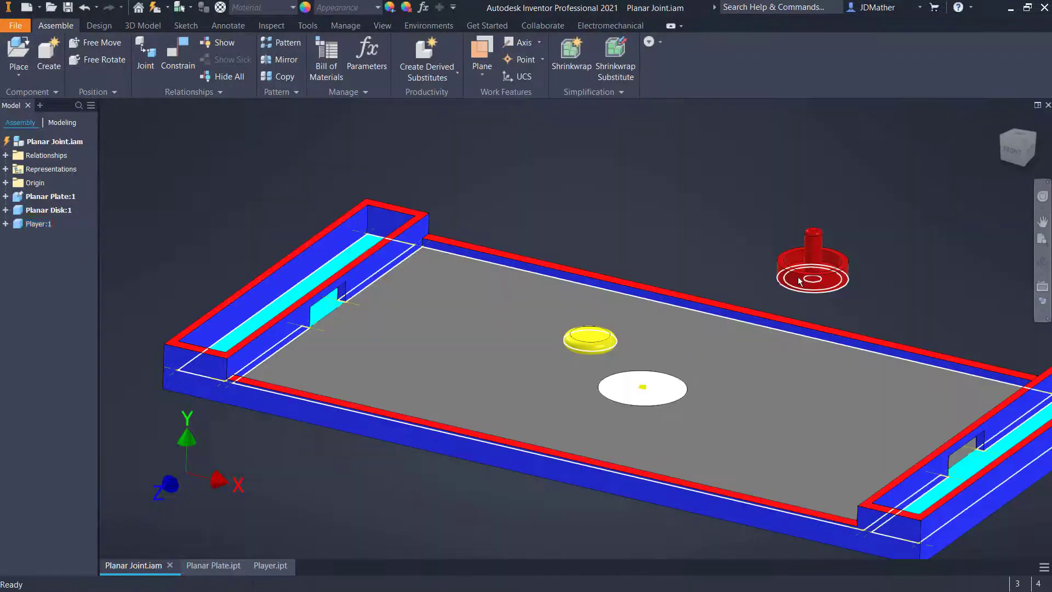
{"action": "left_click_drag", "start_coordinate": [801, 279], "coordinate": [765, 256]}
{"action": "left_click", "coordinate": [699, 222]}
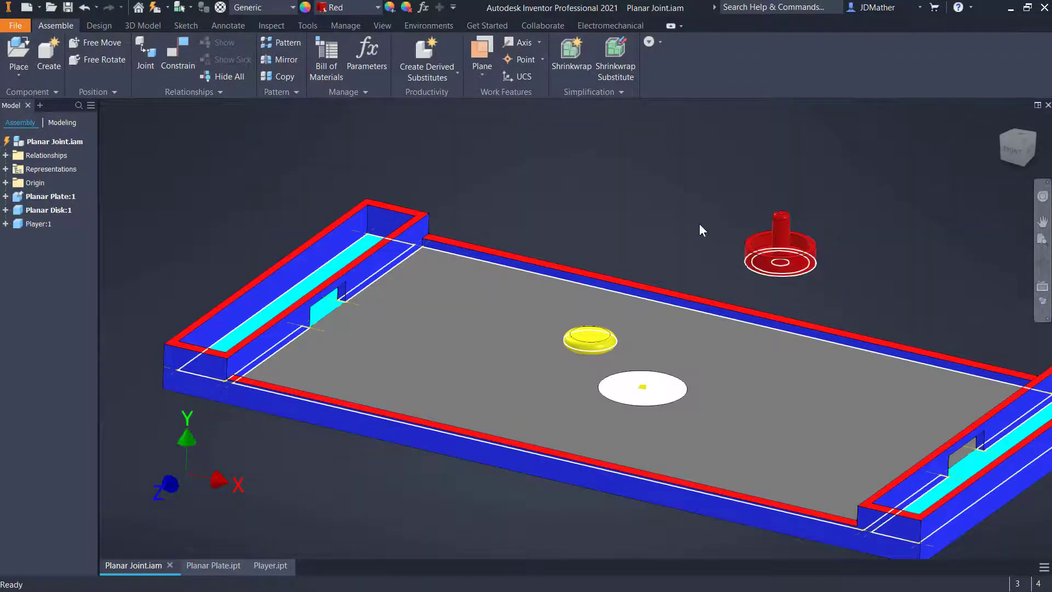
{"action": "key", "text": "F6"}
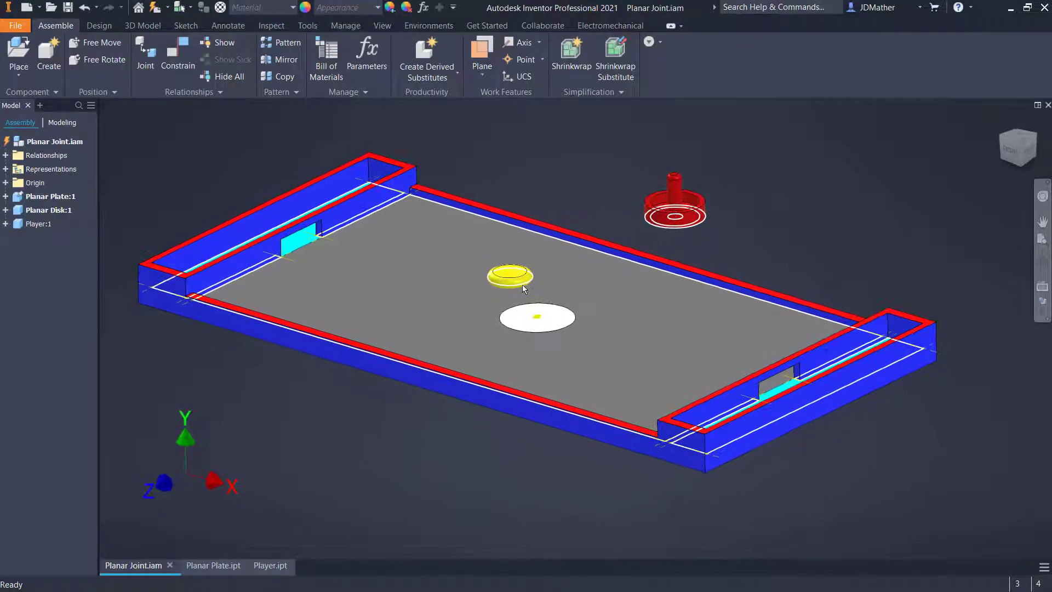
{"action": "left_click", "coordinate": [522, 285]}
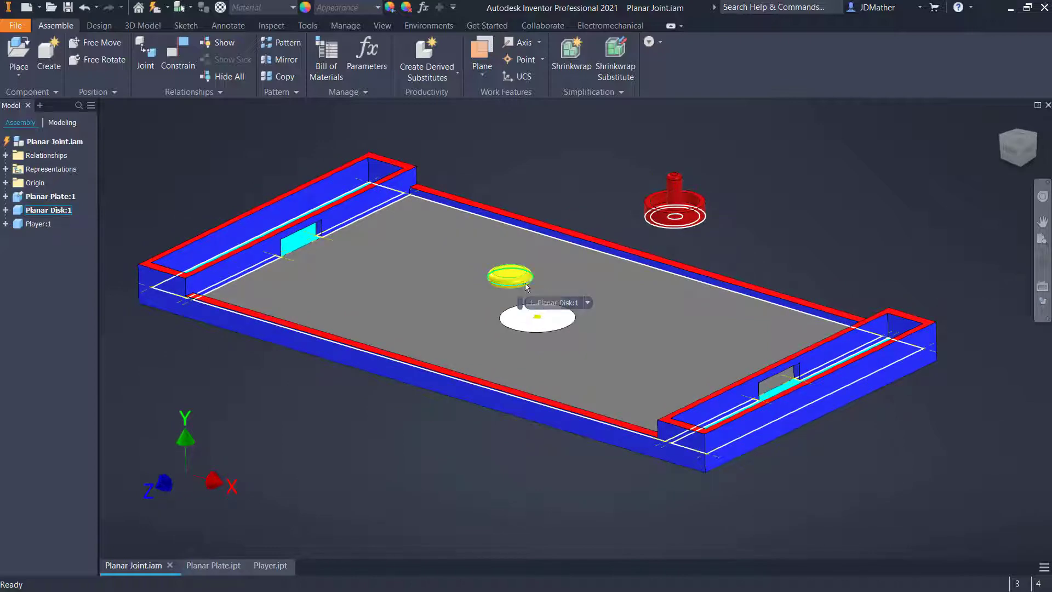
{"action": "left_click", "coordinate": [682, 230]}
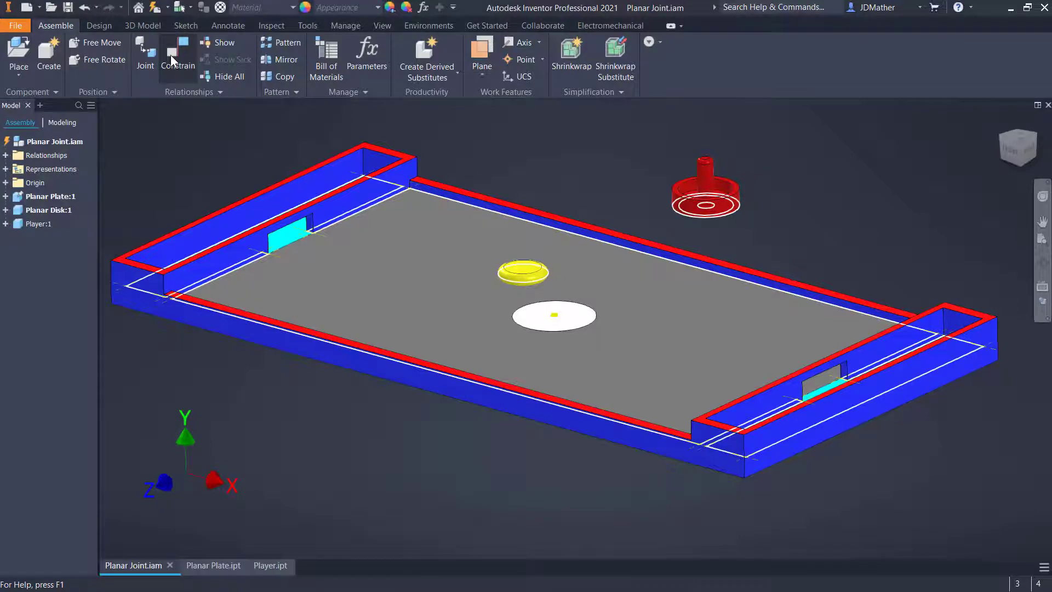
Step: Constrain the Player's underside to the plate's top surface with a Mate constraint at 0.000 in offset
{"action": "left_click", "coordinate": [170, 54]}
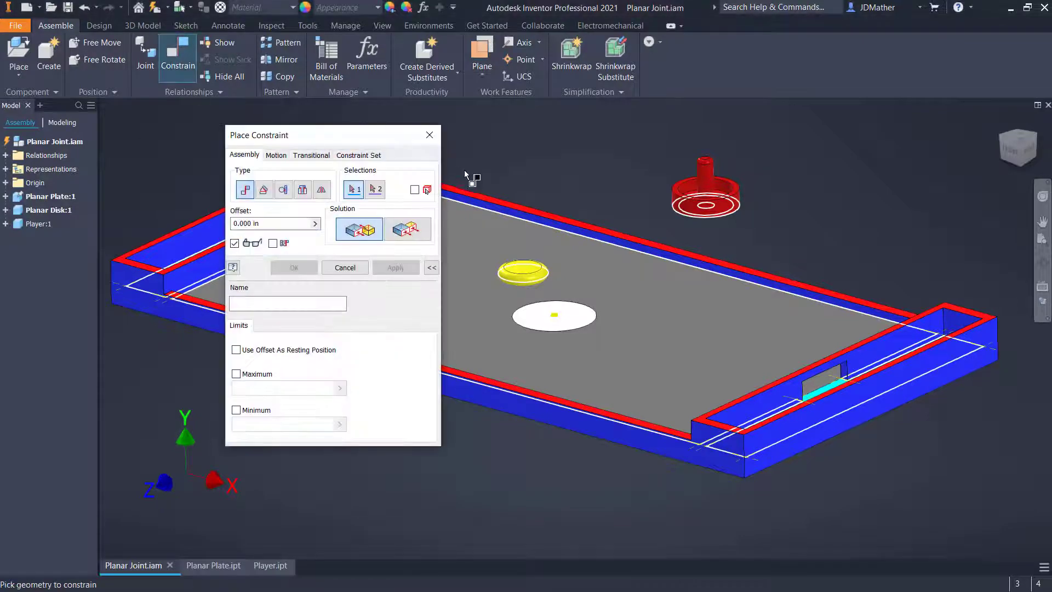
{"action": "left_click", "coordinate": [633, 325]}
{"action": "middle_click_drag", "start_coordinate": [633, 325], "coordinate": [570, 316], "text": "shift"}
{"action": "left_click", "coordinate": [770, 274]}
{"action": "key", "text": "Return"}
{"action": "key", "text": "F6"}
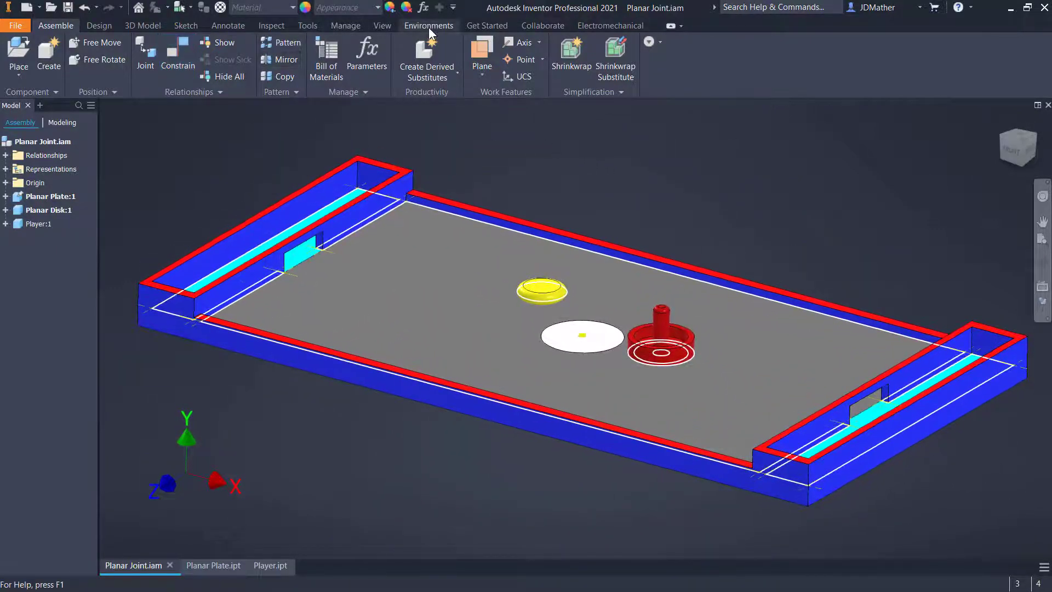
Step: Enter the Dynamic Simulation environment and check the standard joints and the automatic constraint conversion setting
{"action": "left_click", "coordinate": [429, 25]}
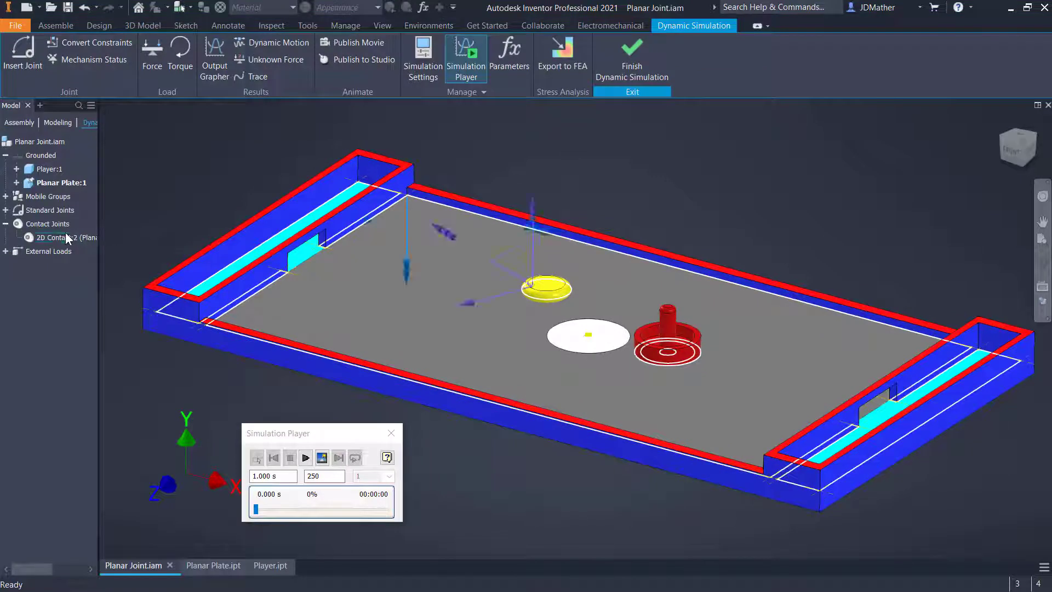
{"action": "left_click", "coordinate": [6, 210]}
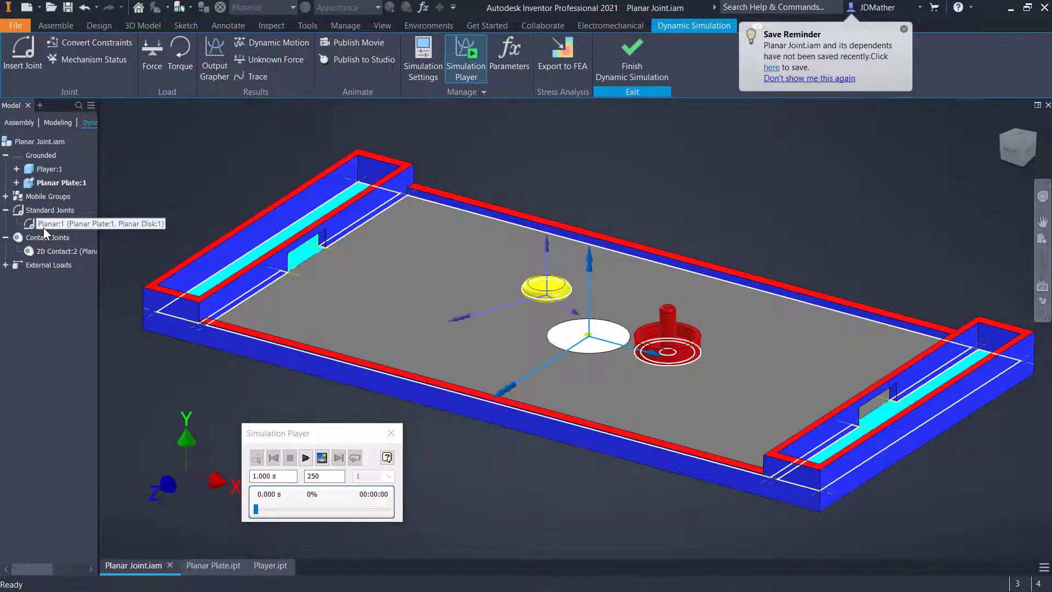
{"action": "left_click", "coordinate": [422, 60]}
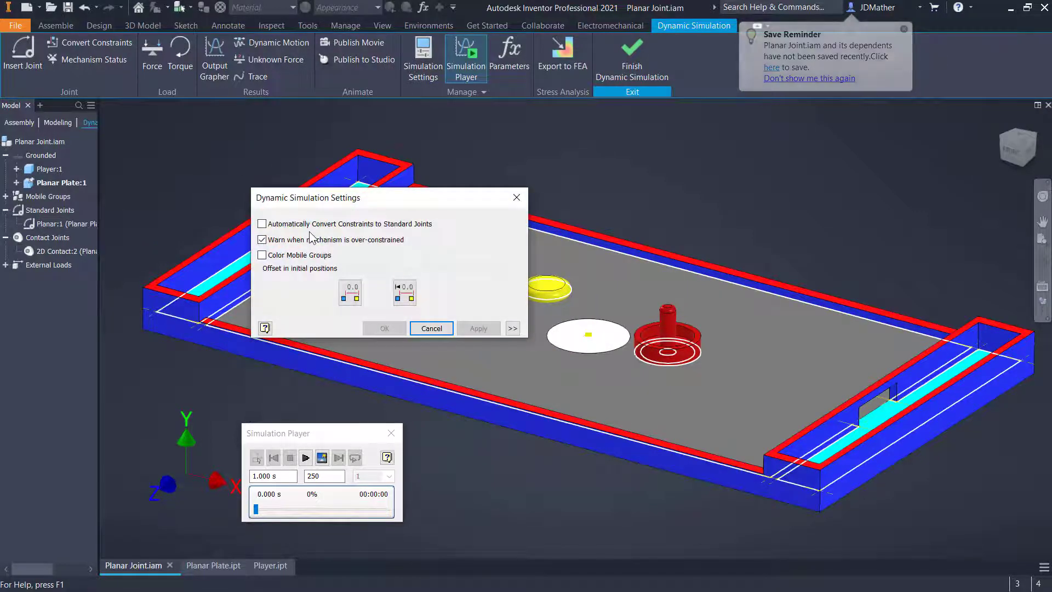
{"action": "left_click", "coordinate": [430, 328]}
Step: Move the Player clear of the plate and start a Planar joint using the plate's top face, with its origin at the white circle's centre
{"action": "left_click_drag", "start_coordinate": [667, 331], "coordinate": [716, 176]}
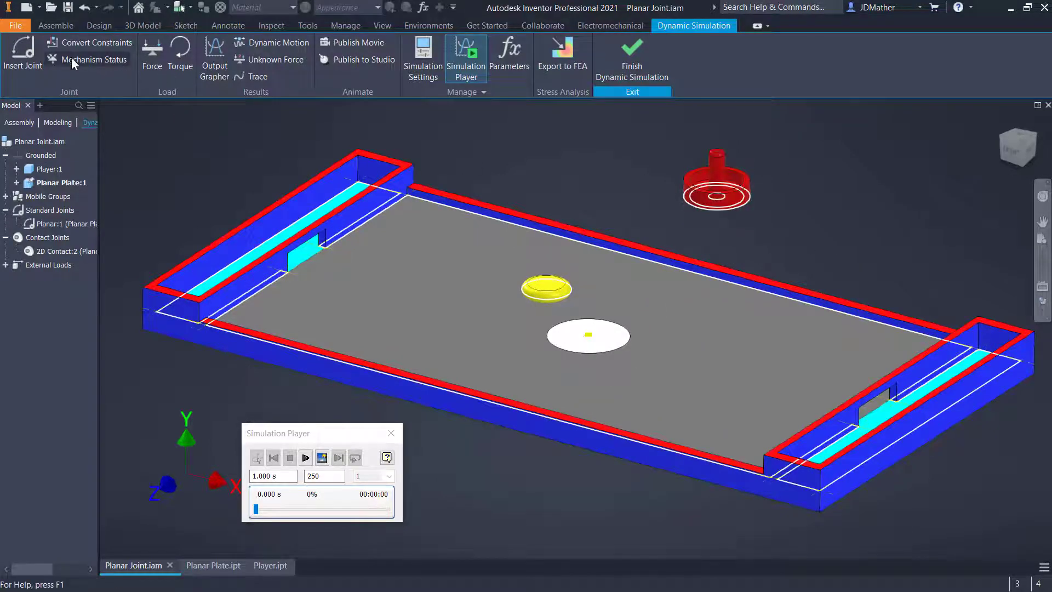
{"action": "left_click", "coordinate": [30, 52]}
{"action": "left_click", "coordinate": [240, 188]}
{"action": "scroll", "coordinate": [219, 384], "scroll_direction": "up", "scroll_amount": 1}
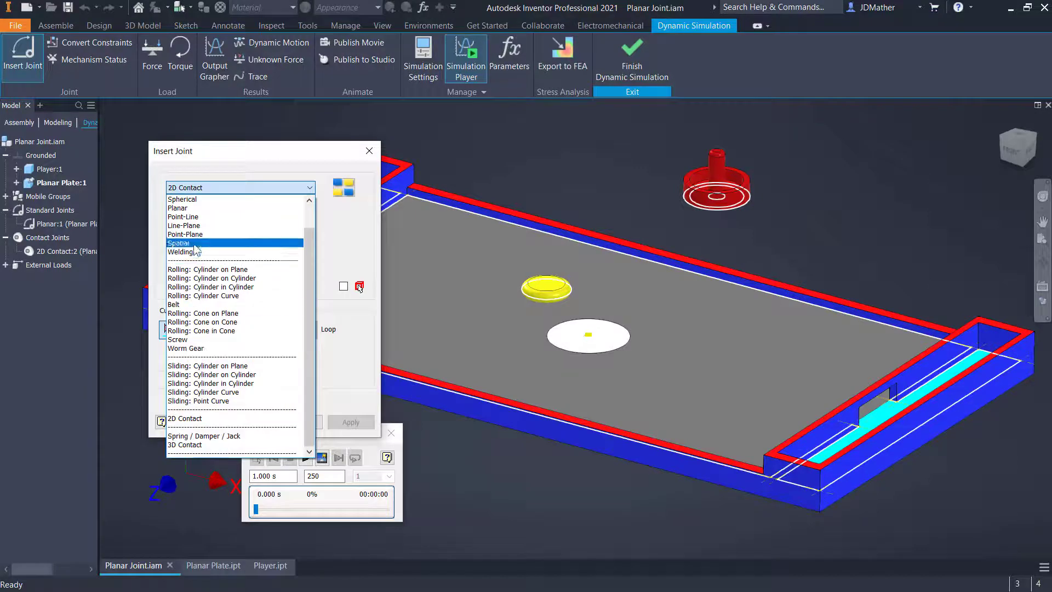
{"action": "left_click", "coordinate": [192, 209]}
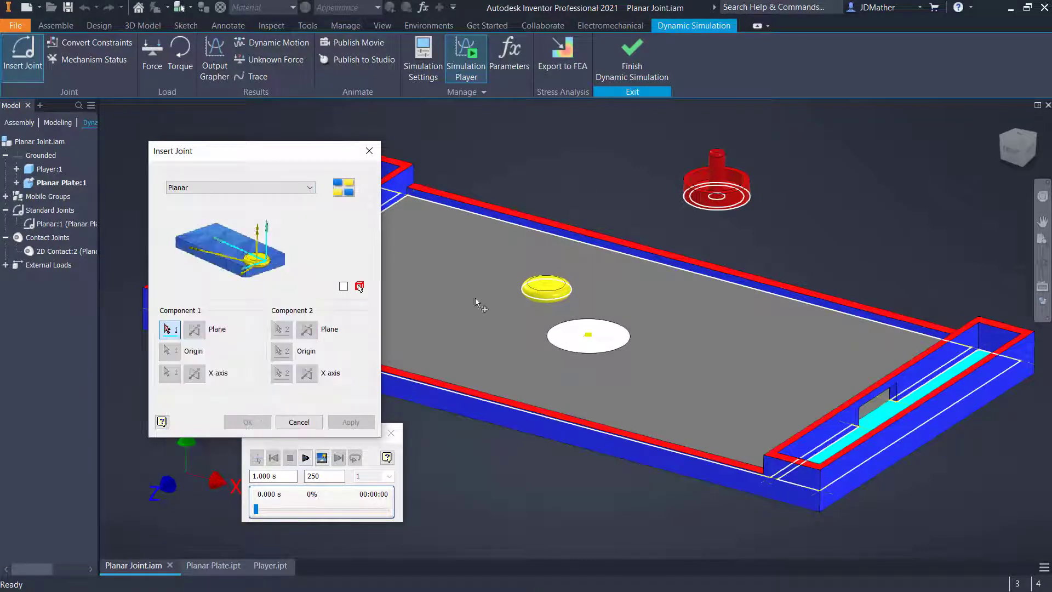
{"action": "left_click", "coordinate": [737, 336]}
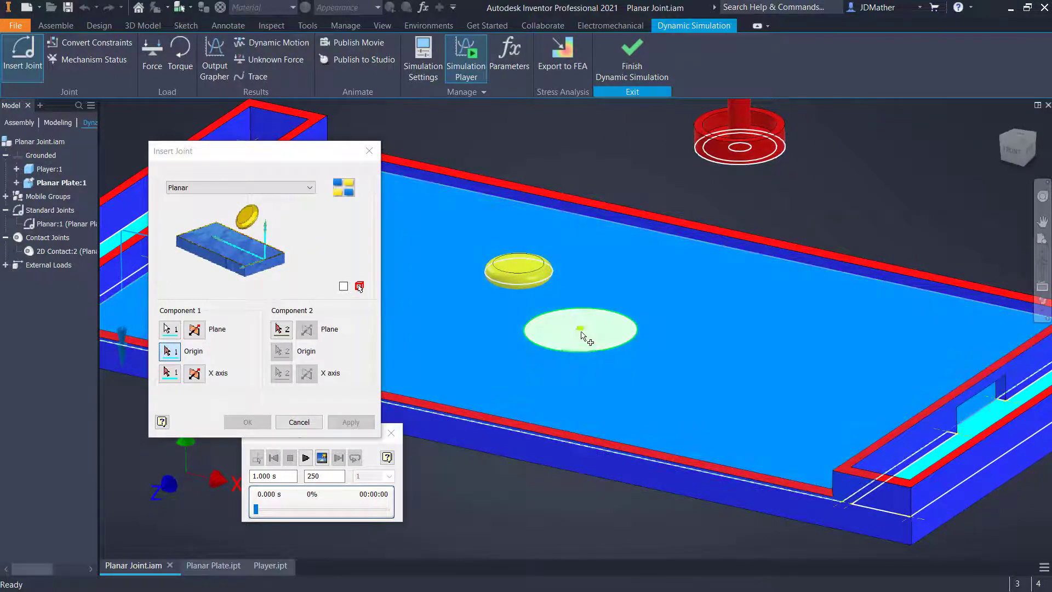
{"action": "left_click", "coordinate": [580, 328]}
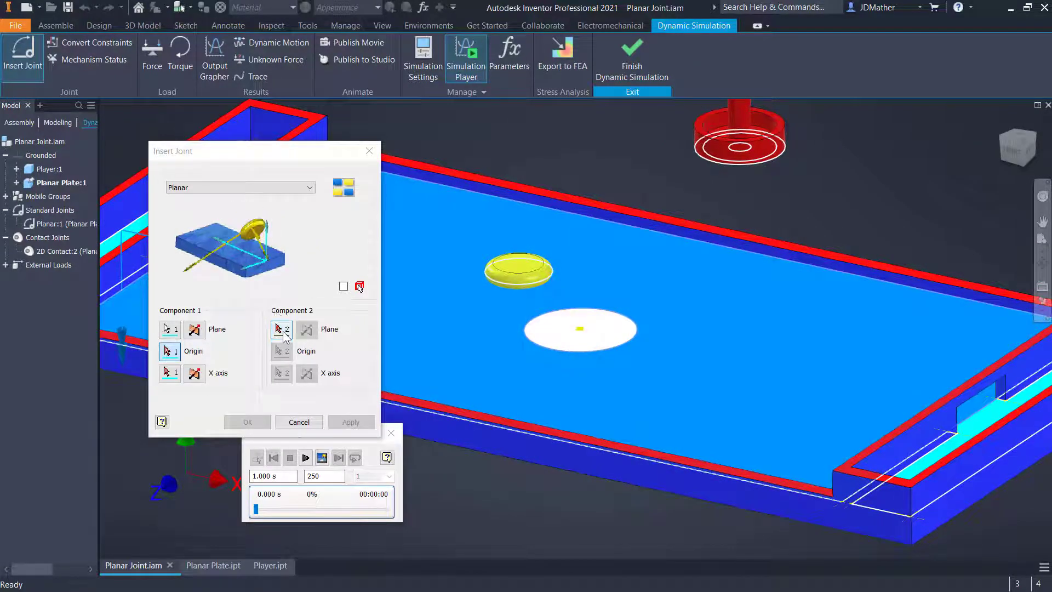
{"action": "left_click", "coordinate": [580, 328]}
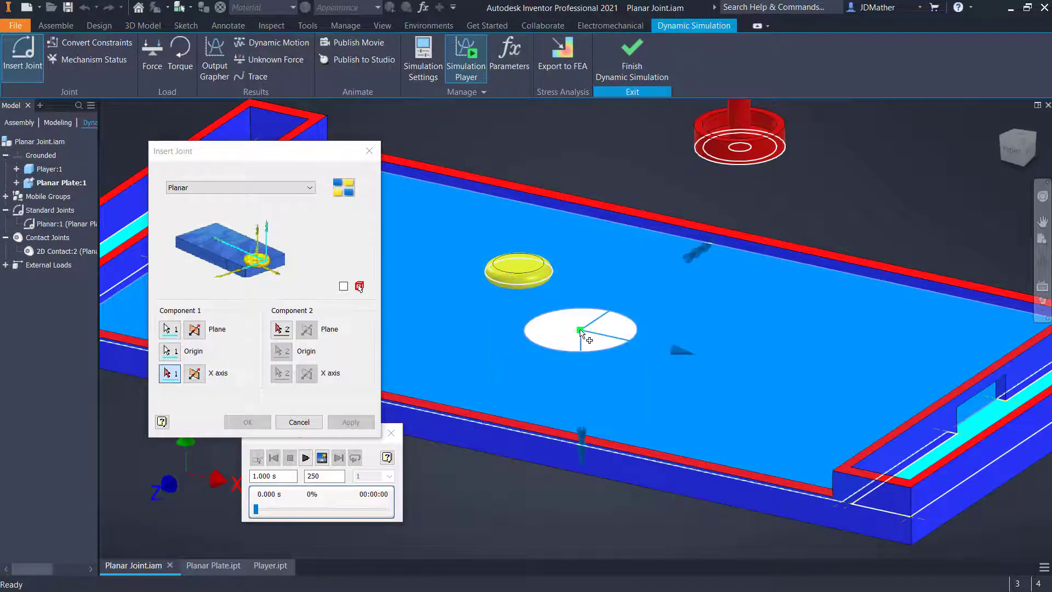
Step: Complete the Planar joint with the Player's bottom face and centre as component 2, reversing component 1's plane direction
{"action": "left_click", "coordinate": [281, 329]}
{"action": "middle_click_drag", "start_coordinate": [548, 352], "coordinate": [918, 426], "text": "shift"}
{"action": "left_click", "coordinate": [742, 428]}
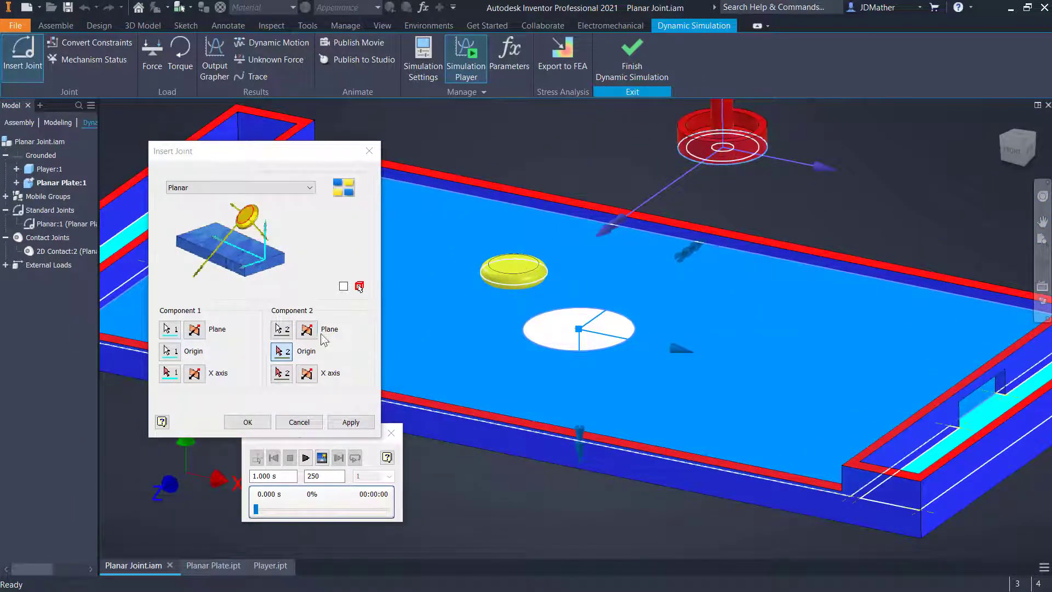
{"action": "left_click", "coordinate": [706, 166]}
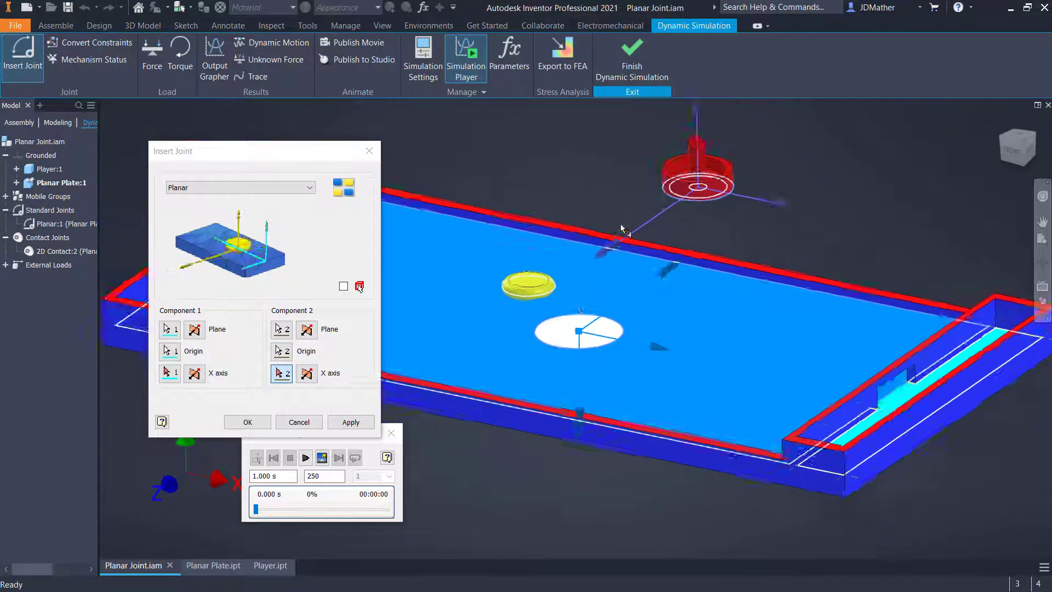
{"action": "key", "text": "y"}
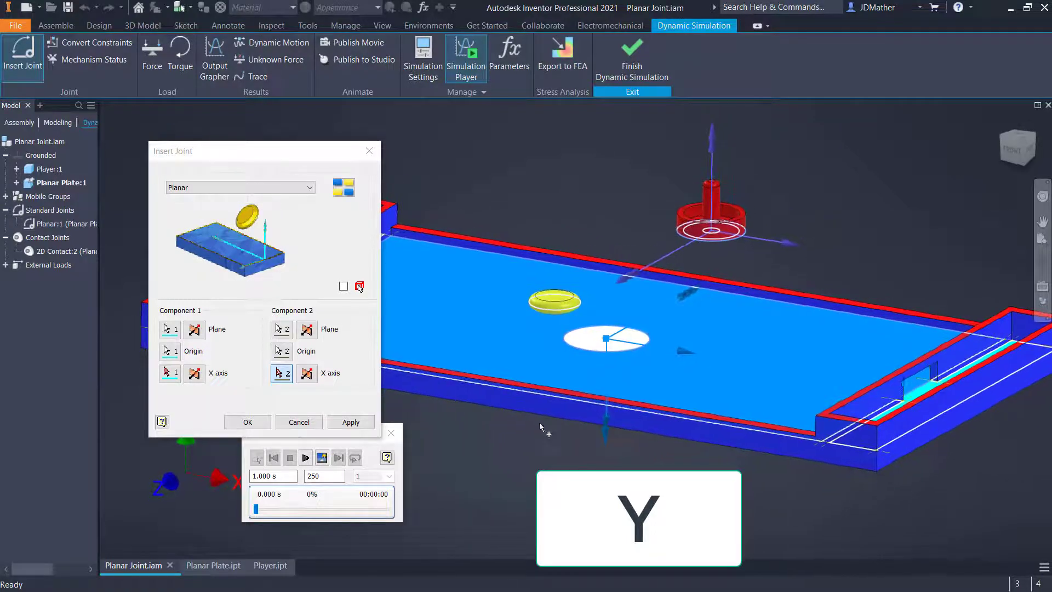
{"action": "left_click", "coordinate": [201, 330]}
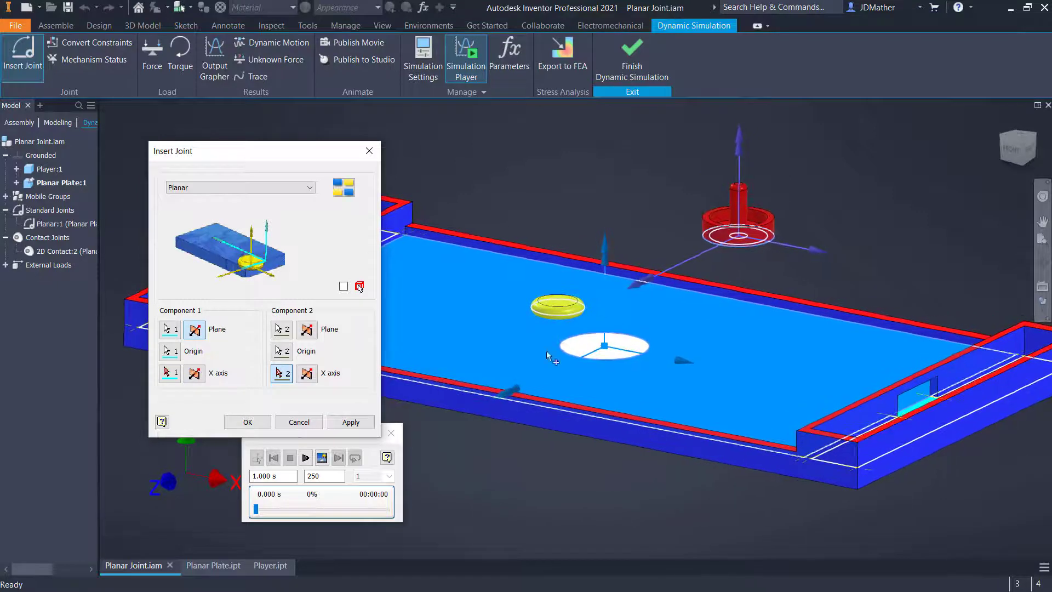
{"action": "left_click", "coordinate": [248, 421]}
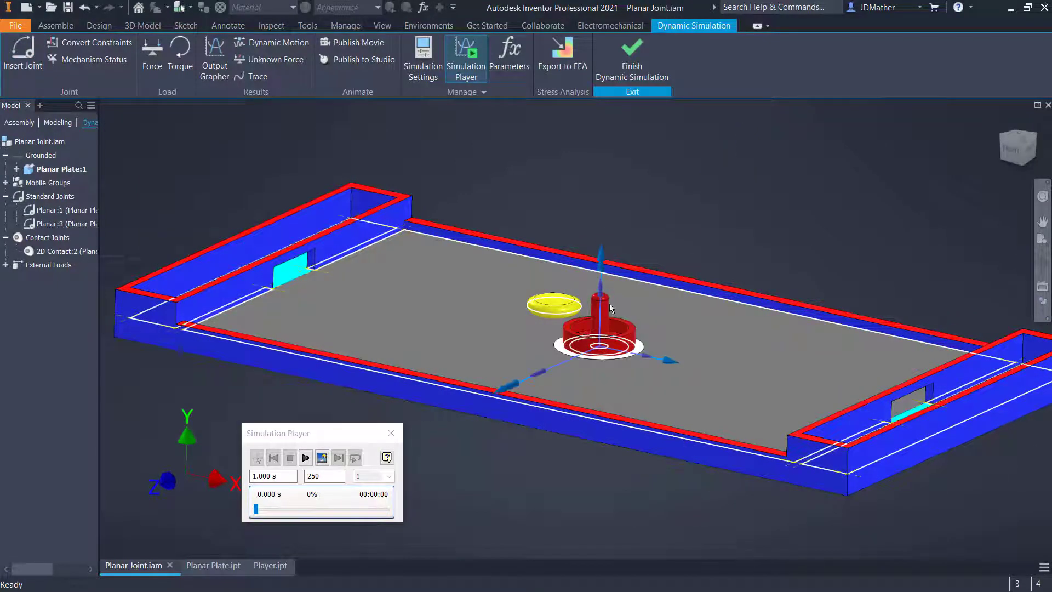
Step: Test the Player's planar motion by sliding it across the plate to a spot behind the disk, and end the dynamic motion
{"action": "left_click_drag", "start_coordinate": [602, 314], "coordinate": [595, 389]}
{"action": "left_click_drag", "start_coordinate": [590, 269], "coordinate": [559, 496]}
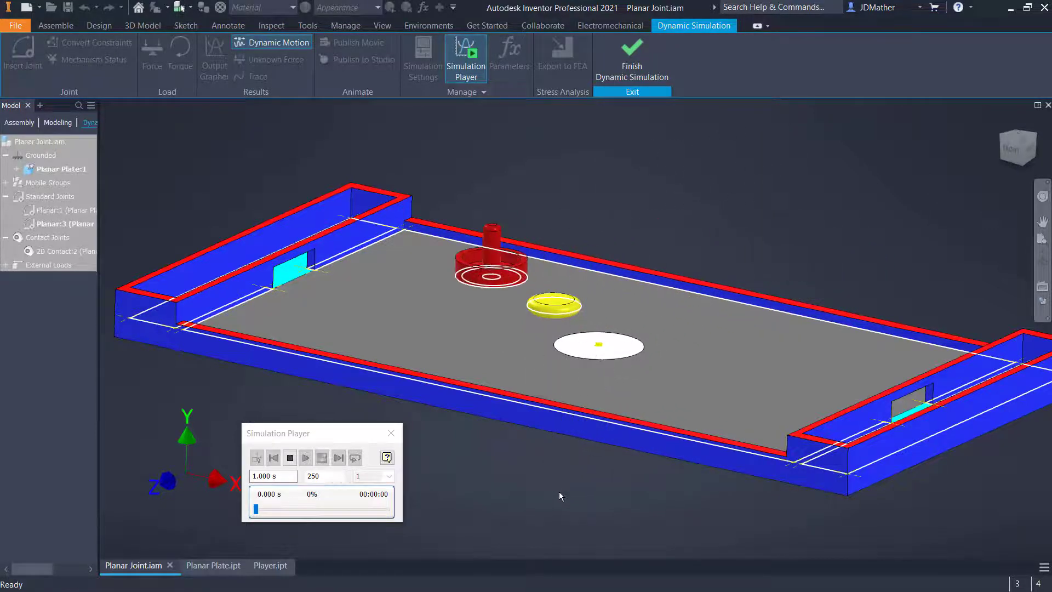
{"action": "key", "text": "Escape"}
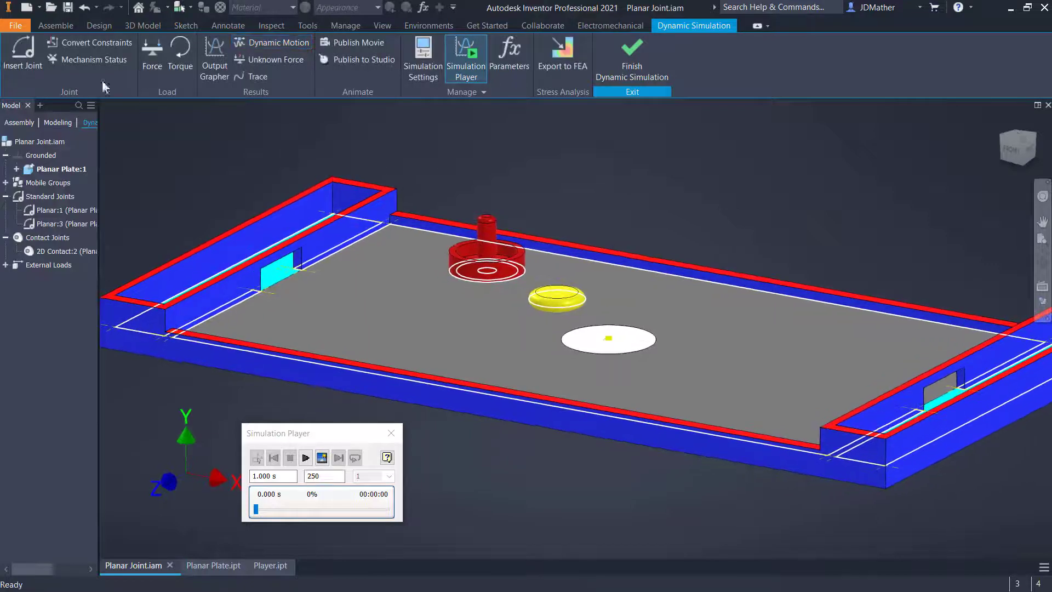
Step: Start a 2D Contact joint with the plate's inner boundary sketch curve as the first curve
{"action": "left_click", "coordinate": [23, 52]}
{"action": "left_click", "coordinate": [188, 186]}
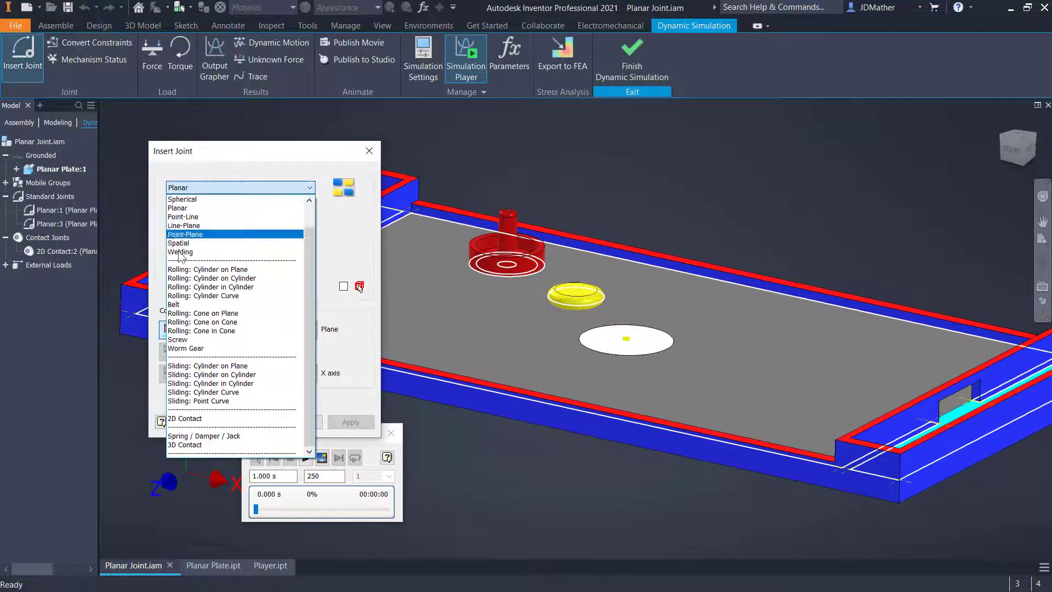
{"action": "left_click", "coordinate": [187, 419]}
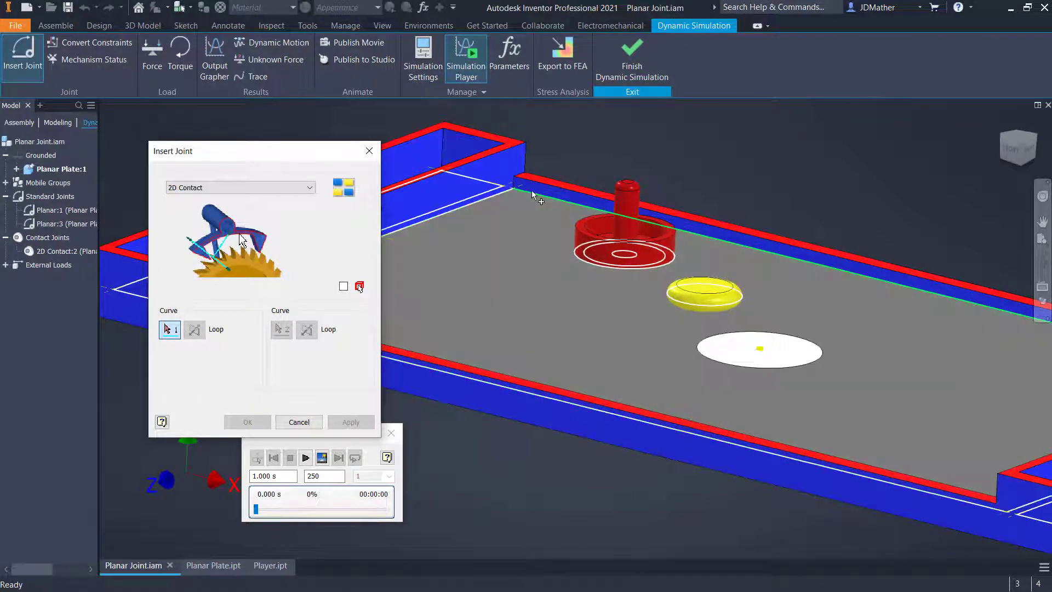
{"action": "middle_click_drag", "start_coordinate": [531, 192], "coordinate": [513, 196], "text": "shift"}
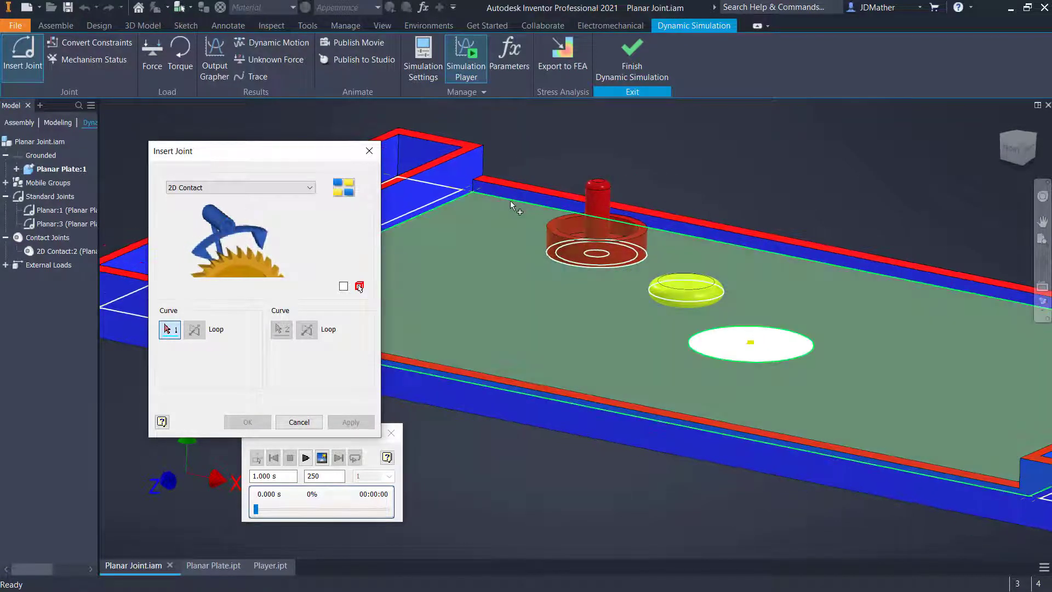
{"action": "mouse_move", "coordinate": [511, 199]}
{"action": "left_click", "coordinate": [548, 217]}
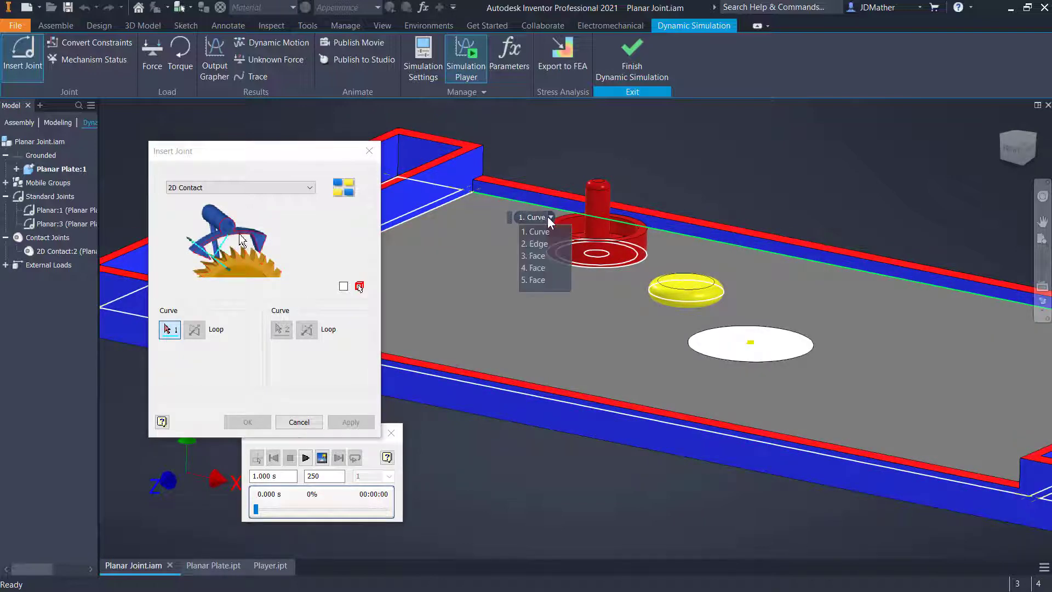
{"action": "left_click", "coordinate": [536, 232]}
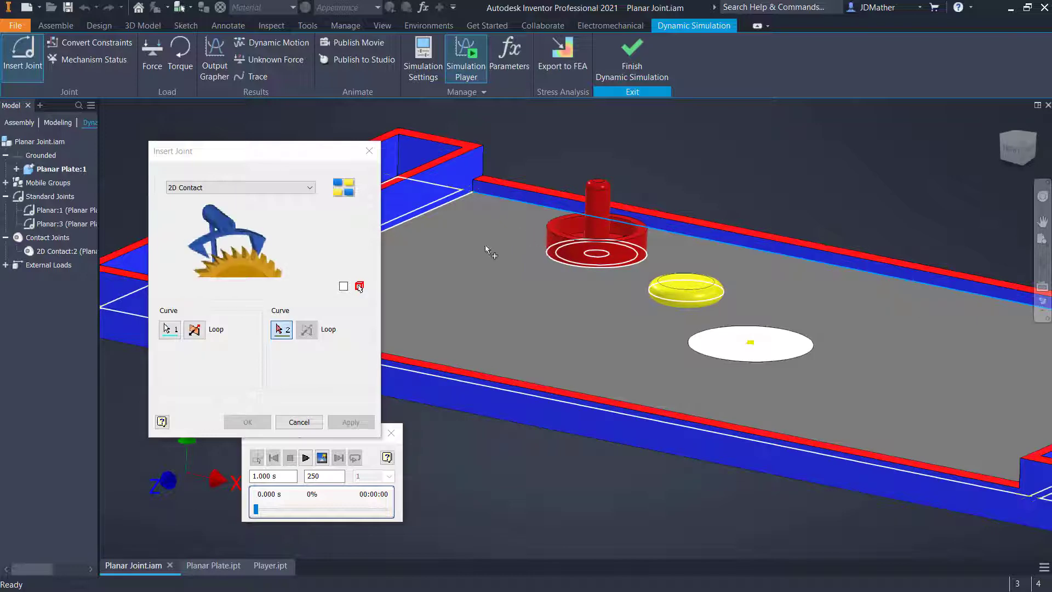
Step: Select the Player's outer circle as the second contact curve, reverse the first loop's direction, and create the 2D Contact joint
{"action": "left_click", "coordinate": [547, 254]}
{"action": "middle_click_drag", "start_coordinate": [534, 248], "coordinate": [945, 238], "text": "shift"}
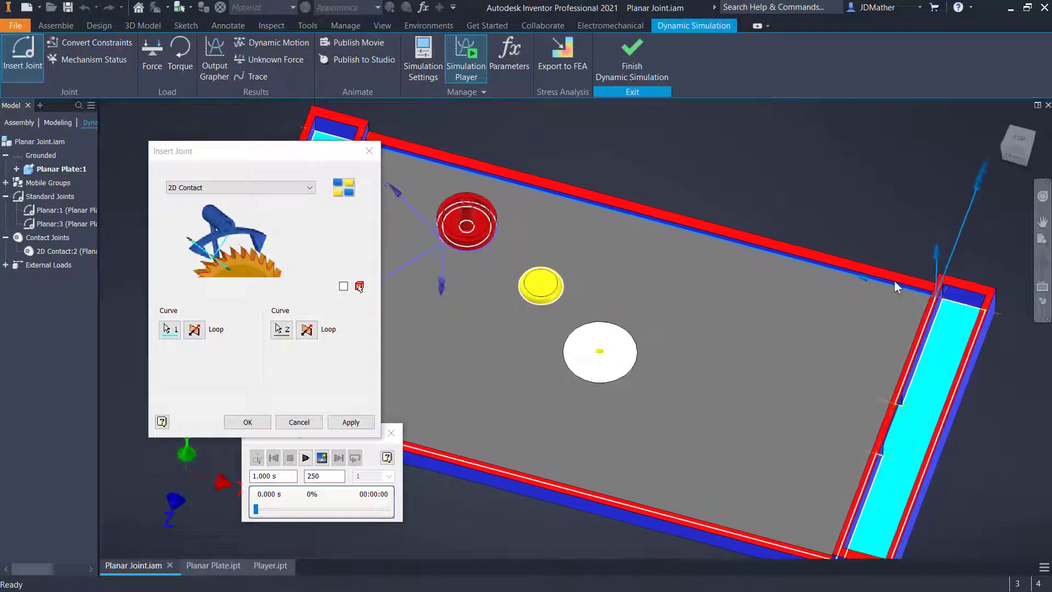
{"action": "left_click", "coordinate": [194, 330]}
{"action": "middle_click_drag", "start_coordinate": [859, 361], "coordinate": [355, 431], "text": "shift"}
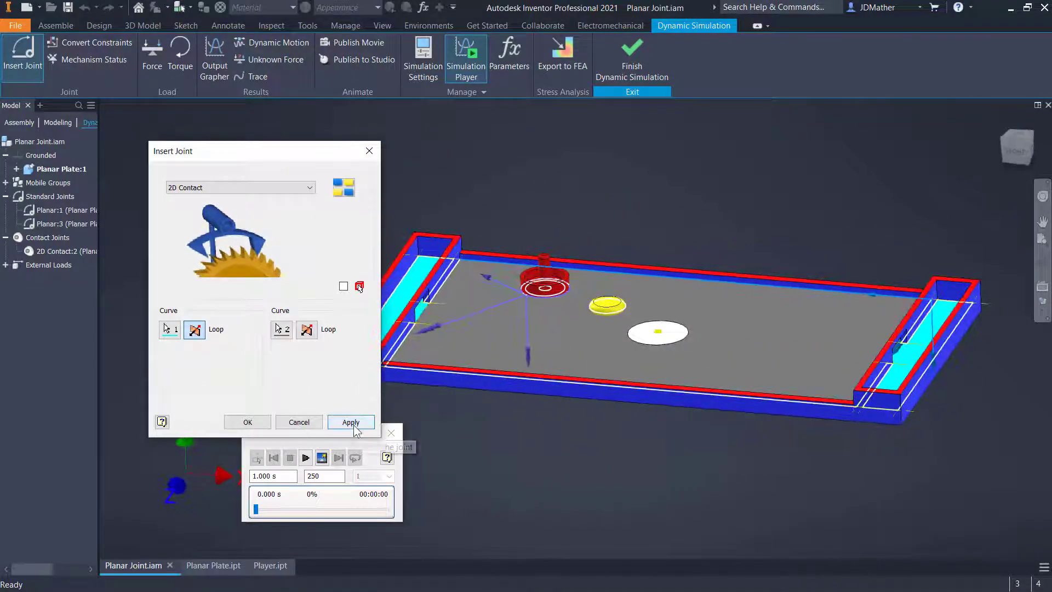
{"action": "left_click", "coordinate": [349, 423]}
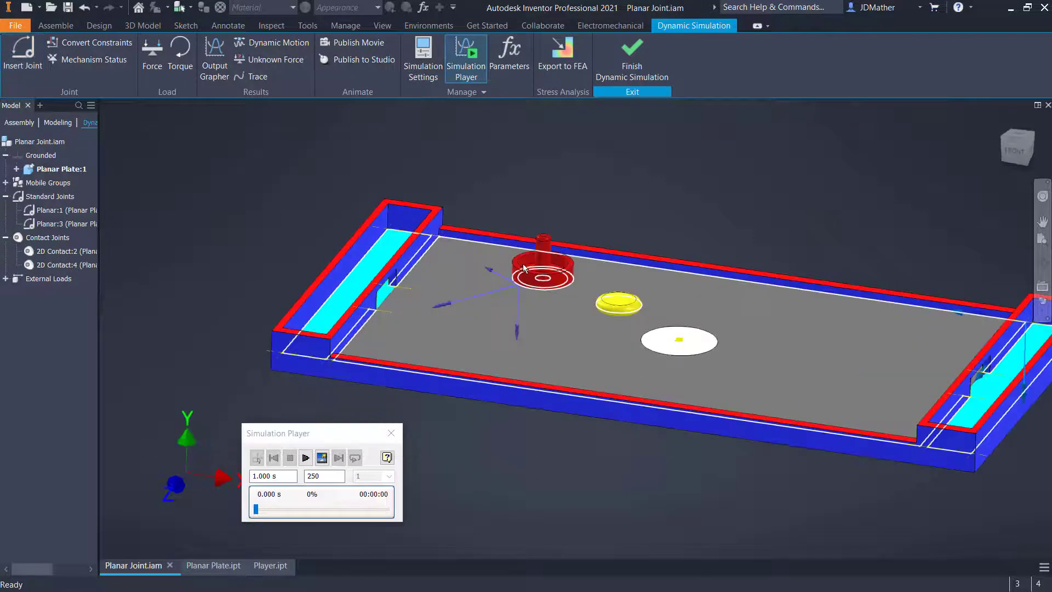
Step: Test the new contact by sliding the Player across the plate towards the nearer goal in dynamic motion
{"action": "left_click_drag", "start_coordinate": [522, 264], "coordinate": [465, 302]}
{"action": "left_click_drag", "start_coordinate": [566, 190], "coordinate": [219, 208]}
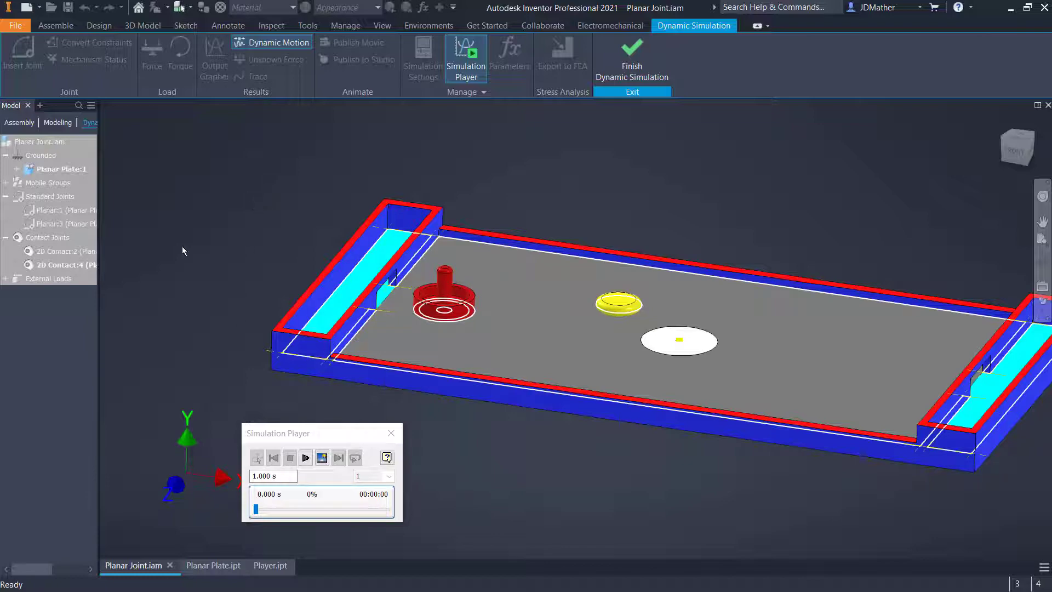
Step: Start another 2D Contact joint and try to use the Player's handle as the first curve
{"action": "left_click", "coordinate": [24, 60]}
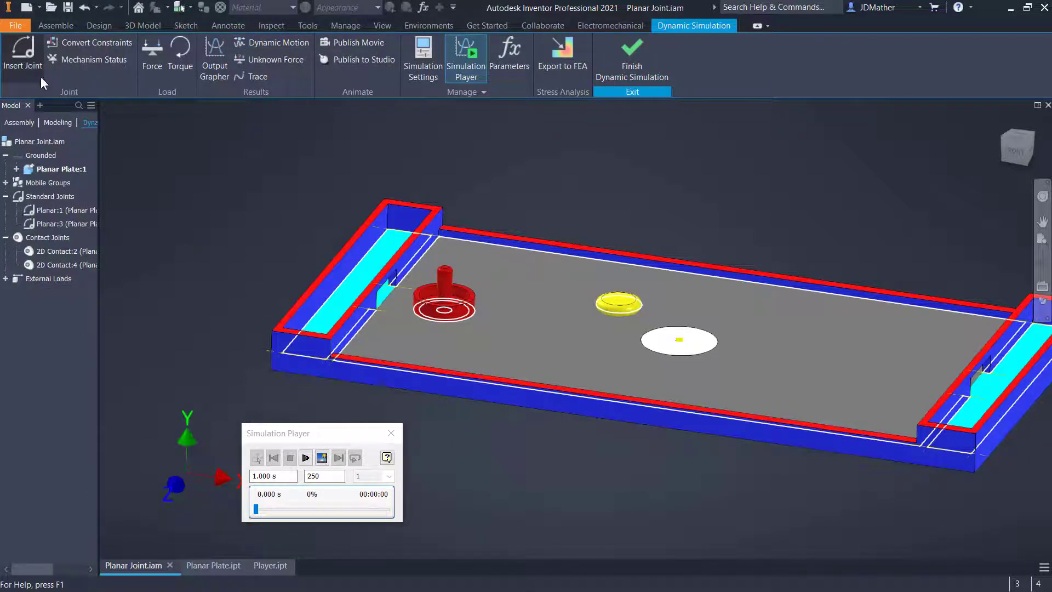
{"action": "scroll", "coordinate": [443, 350], "scroll_direction": "up", "scroll_amount": 4}
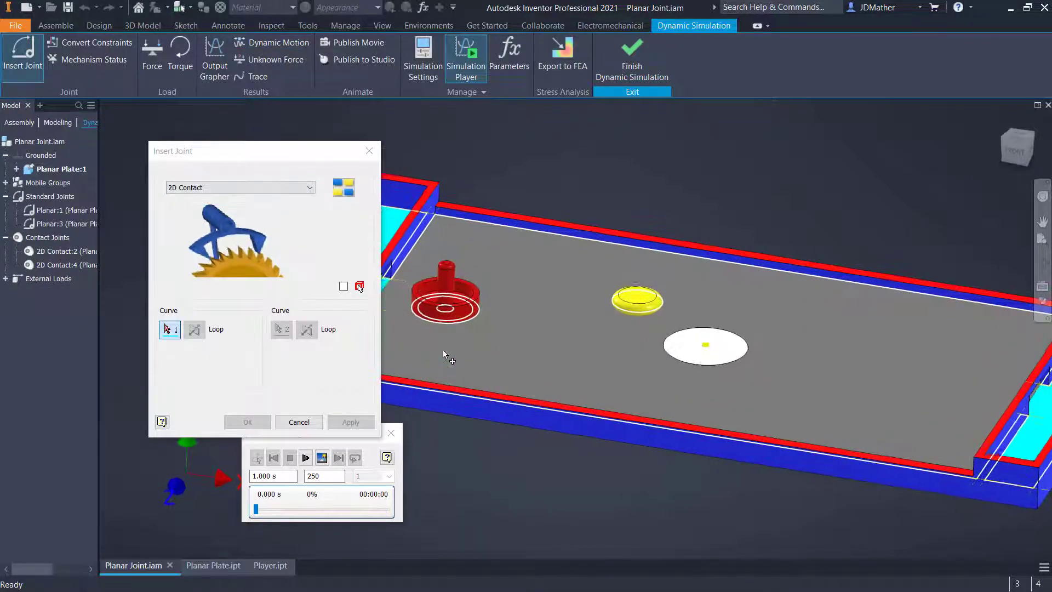
{"action": "scroll", "coordinate": [452, 320], "scroll_direction": "up", "scroll_amount": 5}
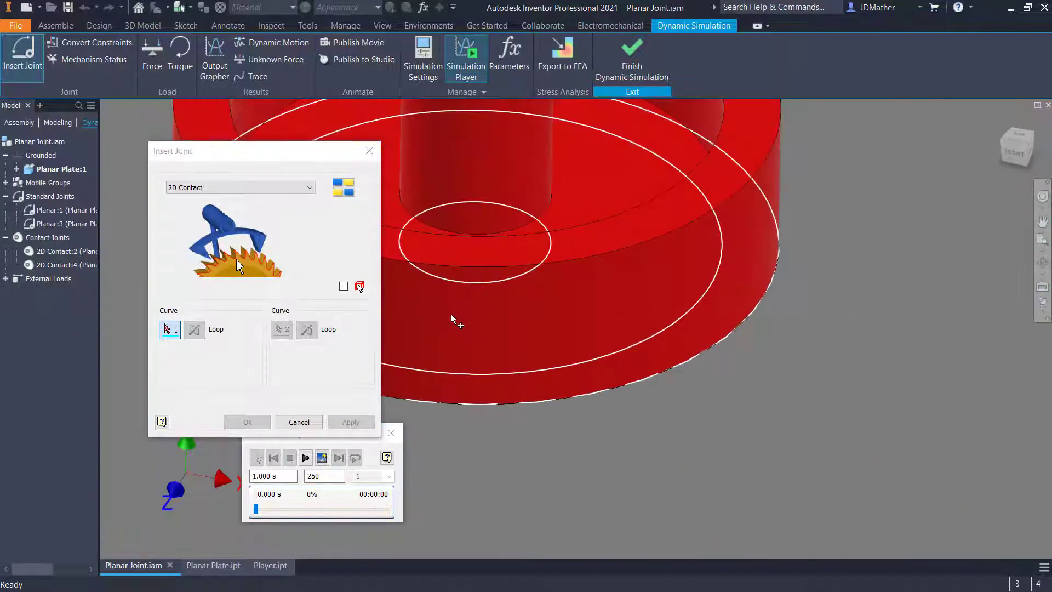
{"action": "scroll", "coordinate": [487, 323], "scroll_direction": "down", "scroll_amount": 3}
{"action": "scroll", "coordinate": [493, 322], "scroll_direction": "down", "scroll_amount": 2}
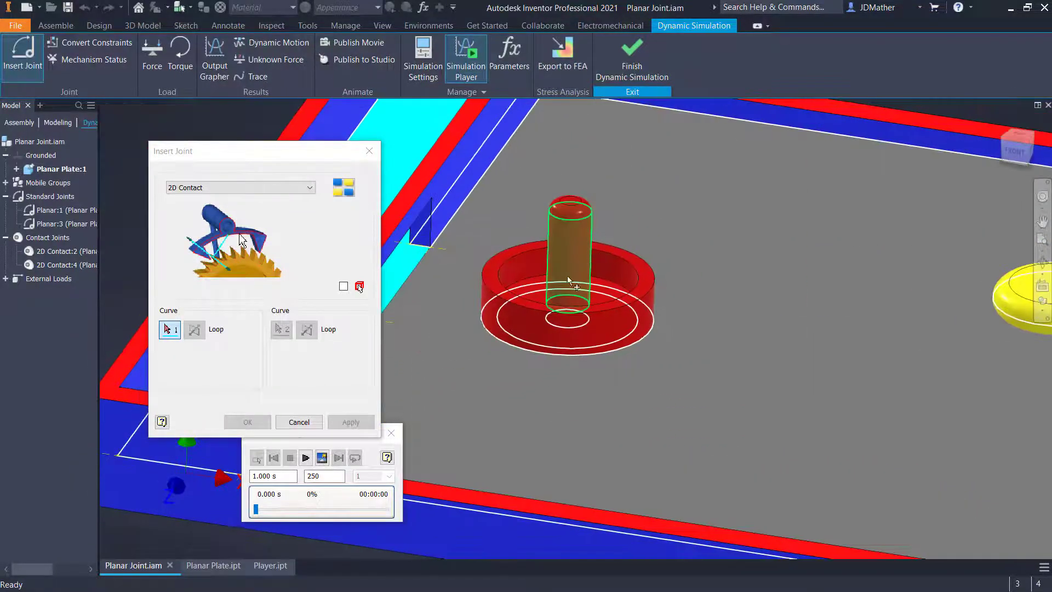
{"action": "middle_click_drag", "start_coordinate": [570, 329], "coordinate": [542, 331], "text": "shift"}
{"action": "scroll", "coordinate": [490, 255], "scroll_direction": "up", "scroll_amount": 1}
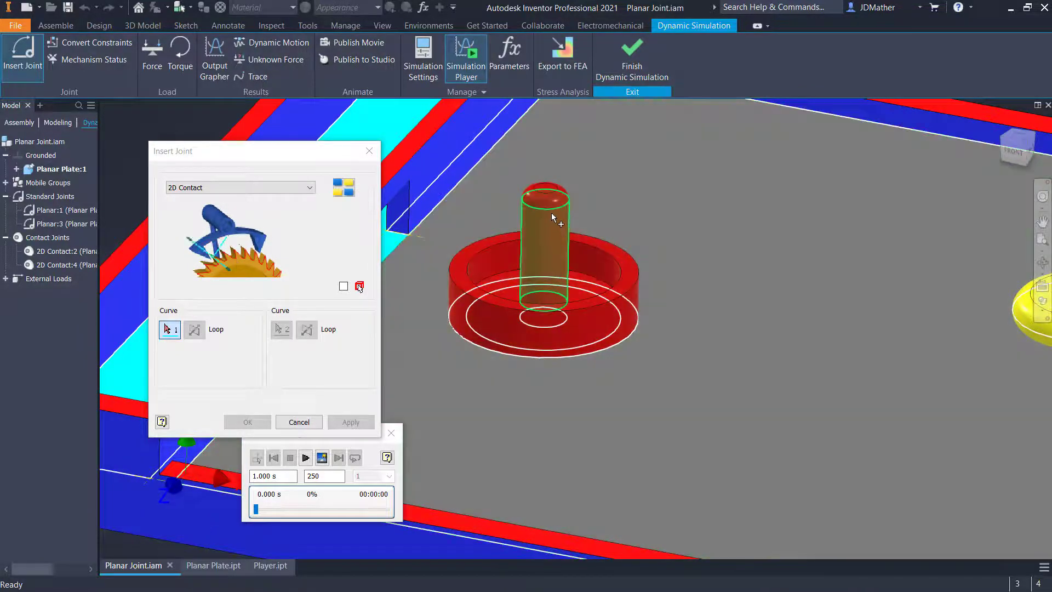
{"action": "scroll", "coordinate": [534, 231], "scroll_direction": "up", "scroll_amount": 2}
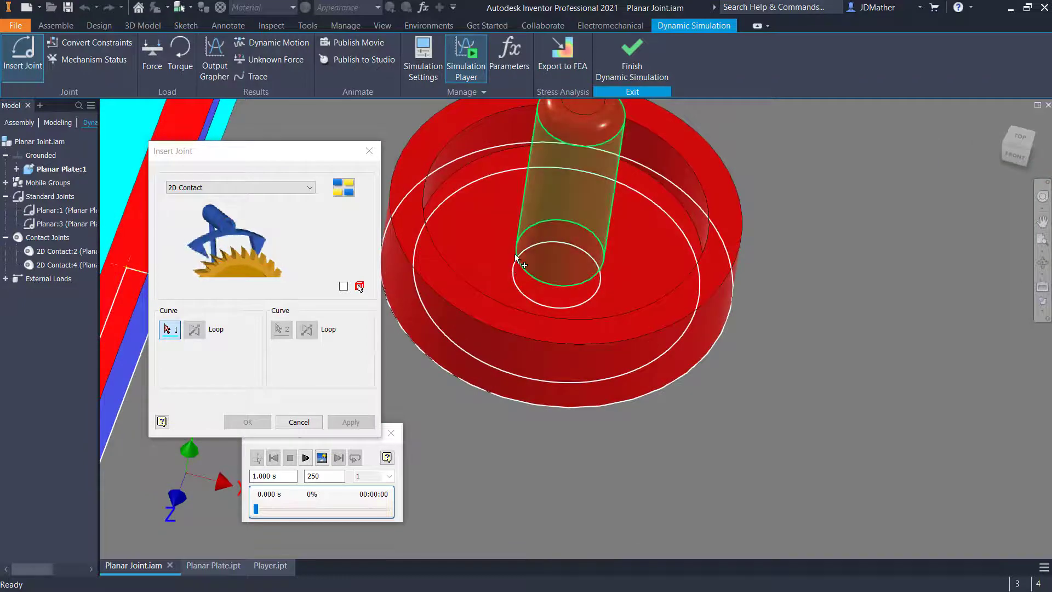
{"action": "scroll", "coordinate": [514, 254], "scroll_direction": "down", "scroll_amount": 3}
{"action": "scroll", "coordinate": [521, 247], "scroll_direction": "down", "scroll_amount": 4}
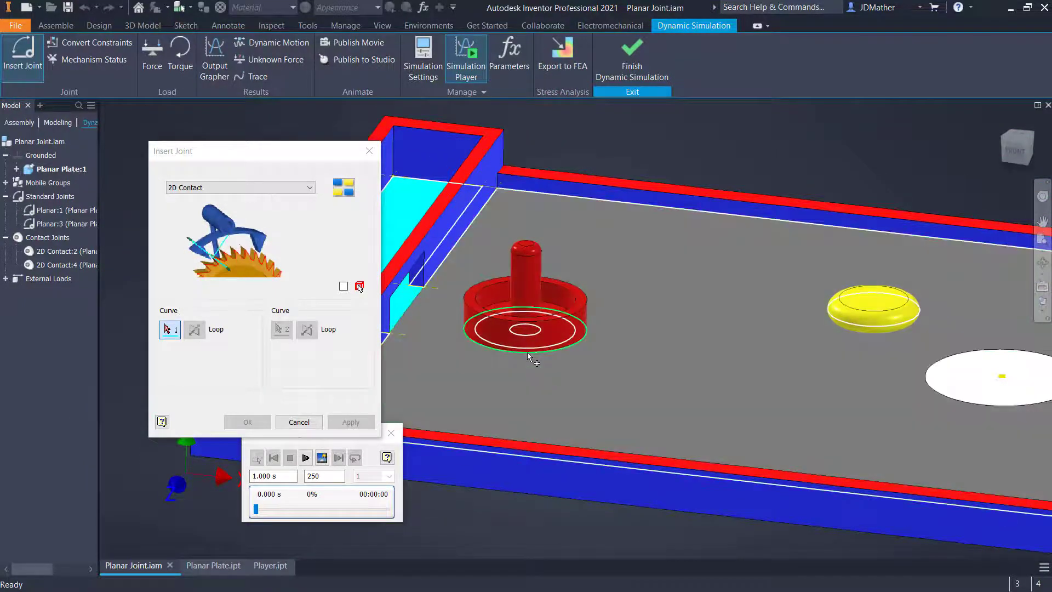
{"action": "left_click", "coordinate": [522, 257]}
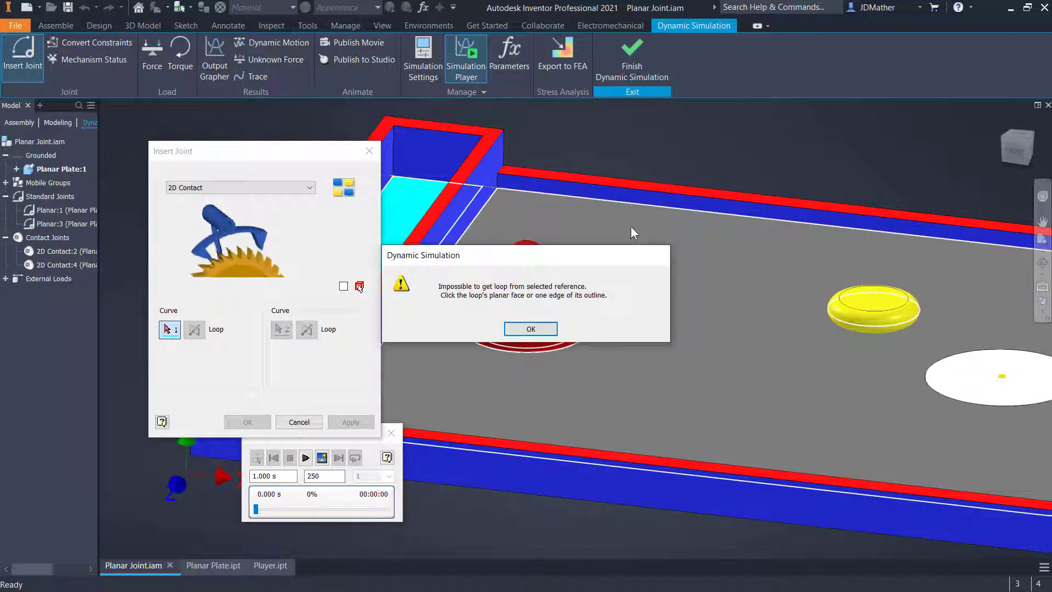
{"action": "left_click", "coordinate": [537, 329]}
Step: Create the 2D Contact joint between the circular edge at the base of the Player's handle and the nearer goal opening's upper face
{"action": "scroll", "coordinate": [526, 318], "scroll_direction": "up", "scroll_amount": 5}
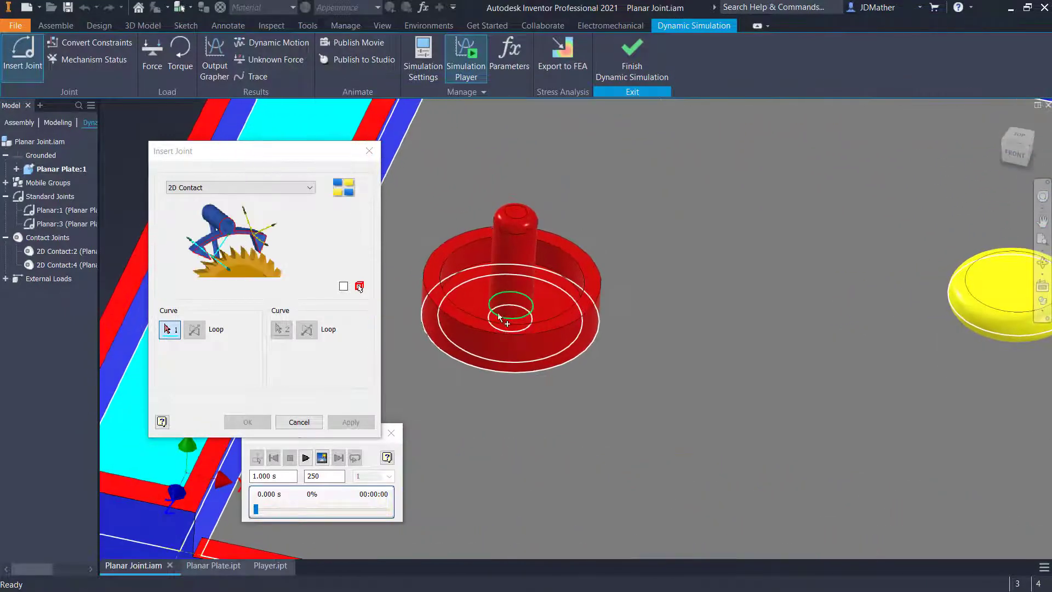
{"action": "left_click", "coordinate": [491, 311]}
{"action": "scroll", "coordinate": [519, 318], "scroll_direction": "down", "scroll_amount": 4}
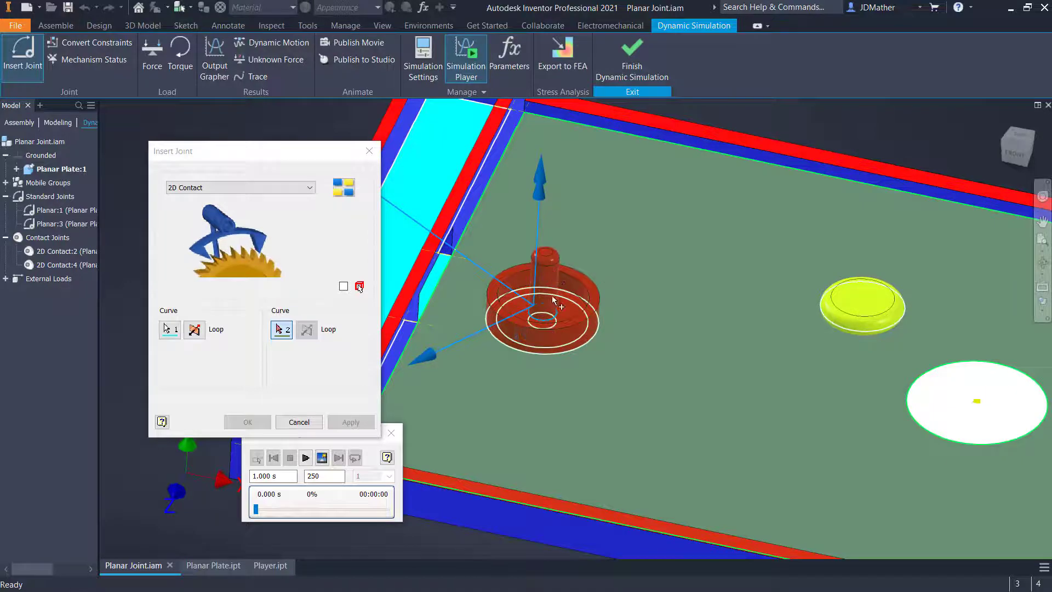
{"action": "middle_click_drag", "start_coordinate": [536, 328], "coordinate": [577, 287], "text": "shift"}
{"action": "scroll", "coordinate": [576, 288], "scroll_direction": "up", "scroll_amount": 3}
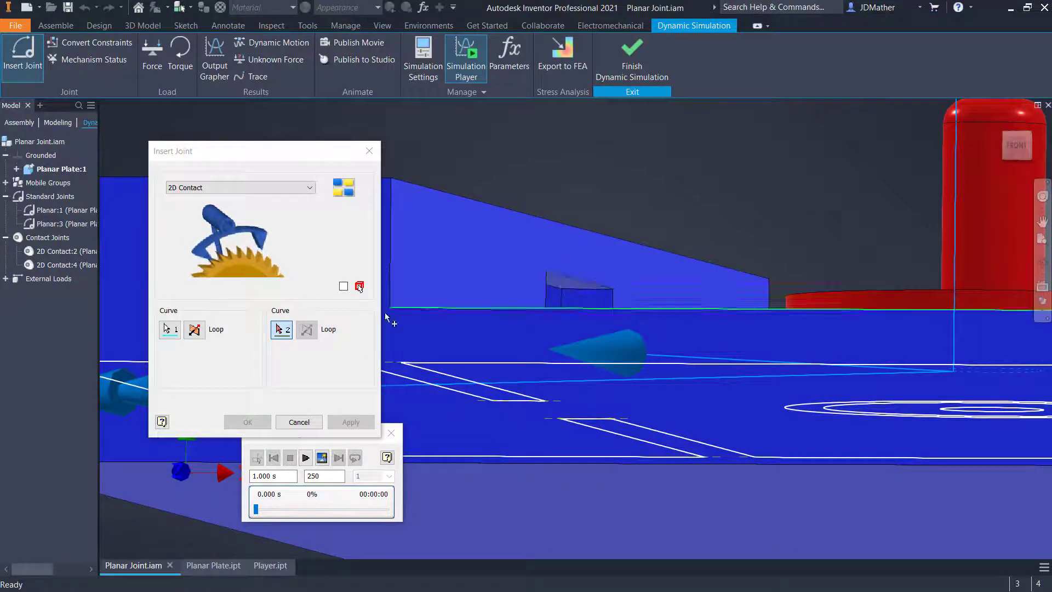
{"action": "left_click", "coordinate": [576, 287]}
{"action": "key", "text": "F5"}
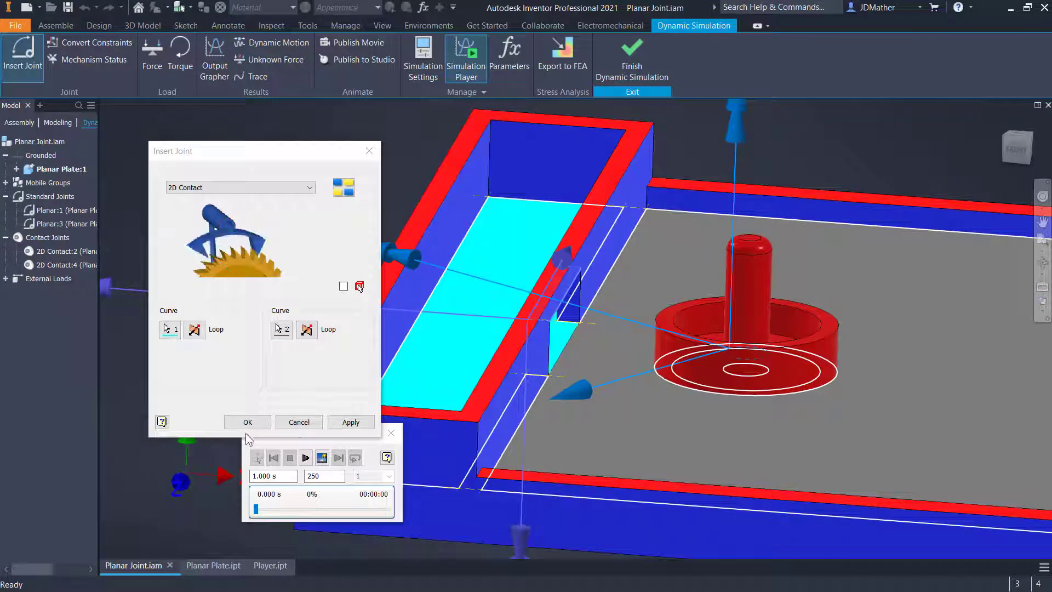
{"action": "left_click", "coordinate": [247, 422]}
Step: Test the handle contact by pushing the Player into the nearer goal opening in dynamic motion, and end the motion
{"action": "left_click", "coordinate": [271, 42]}
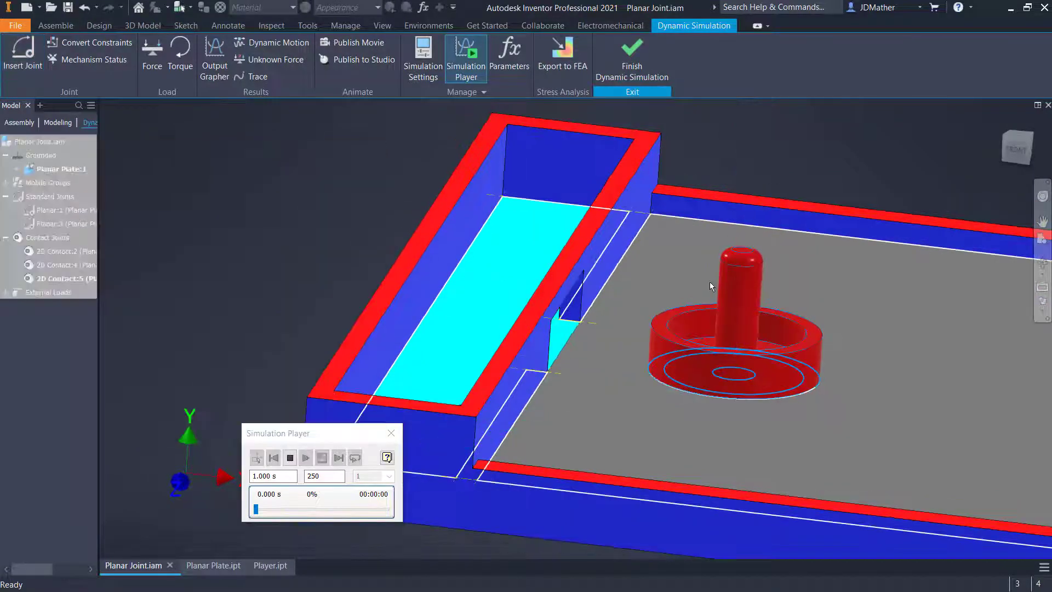
{"action": "left_click_drag", "start_coordinate": [708, 282], "coordinate": [376, 212]}
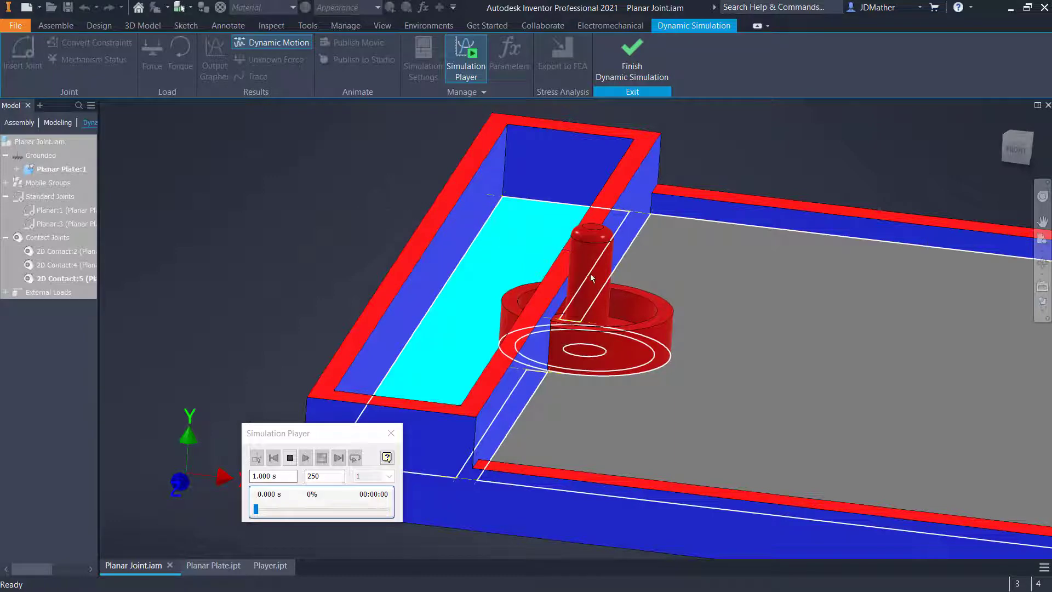
{"action": "key", "text": "ctrl+z"}
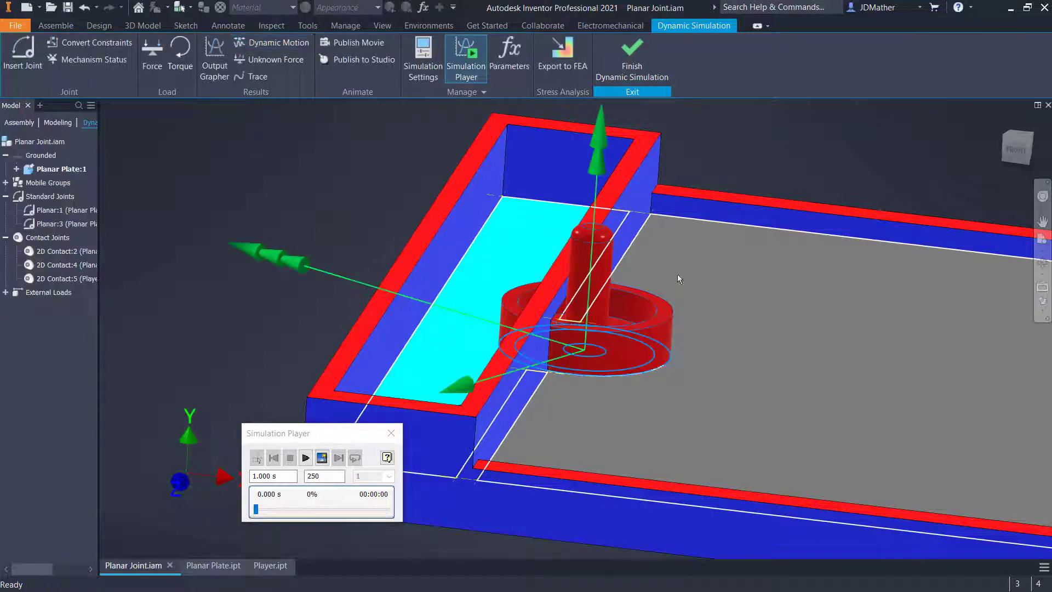
{"action": "scroll", "coordinate": [430, 295], "scroll_direction": "up", "scroll_amount": 2}
{"action": "scroll", "coordinate": [890, 376], "scroll_direction": "up", "scroll_amount": 2}
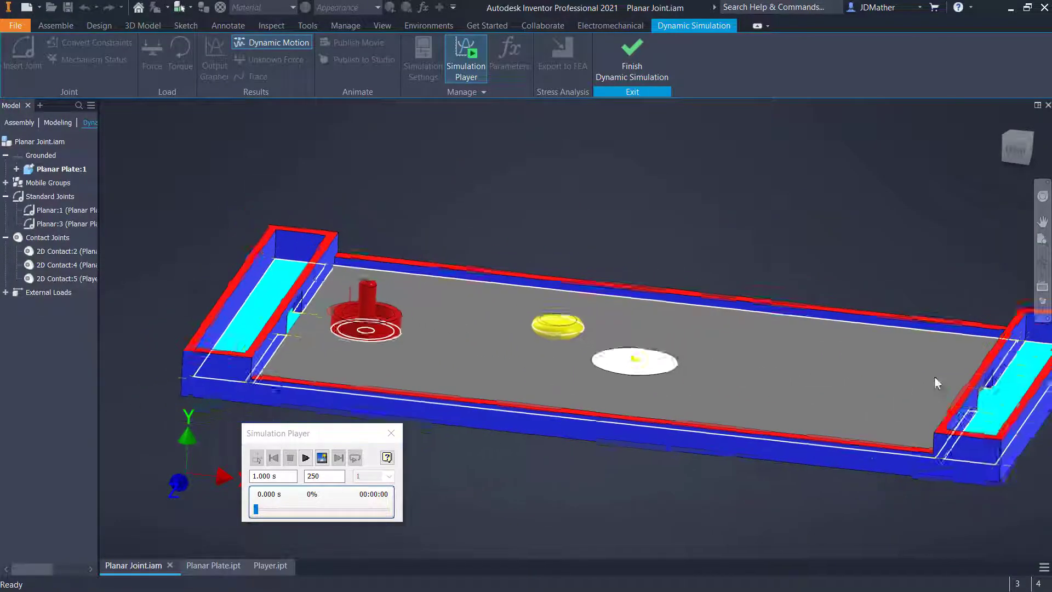
{"action": "scroll", "coordinate": [569, 218], "scroll_direction": "down", "scroll_amount": 3}
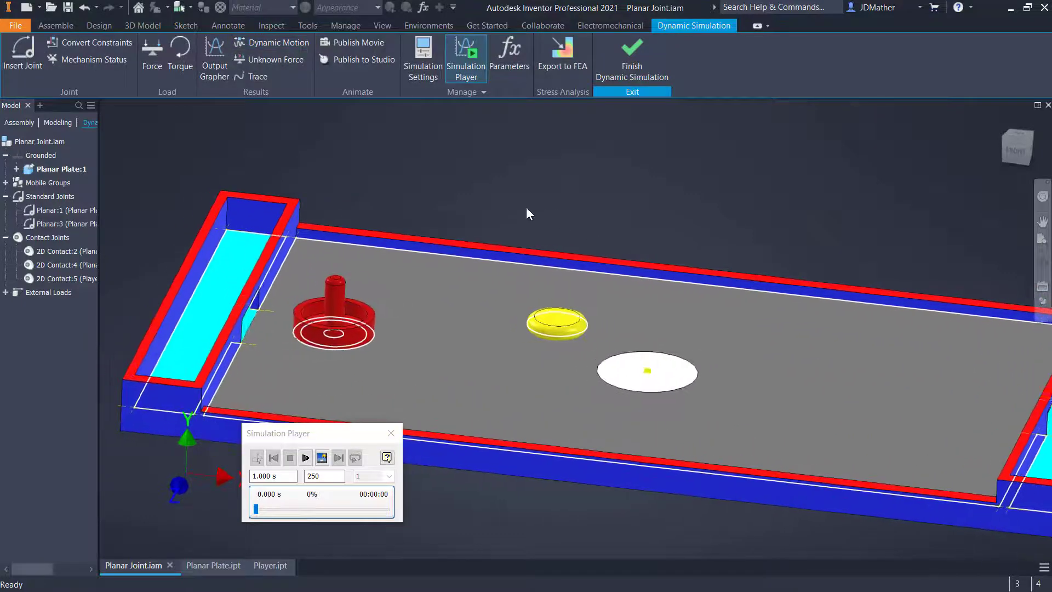
Step: Start a 2D Contact joint with the small inner sketch circle on the Player's base as the first curve
{"action": "left_click", "coordinate": [30, 54]}
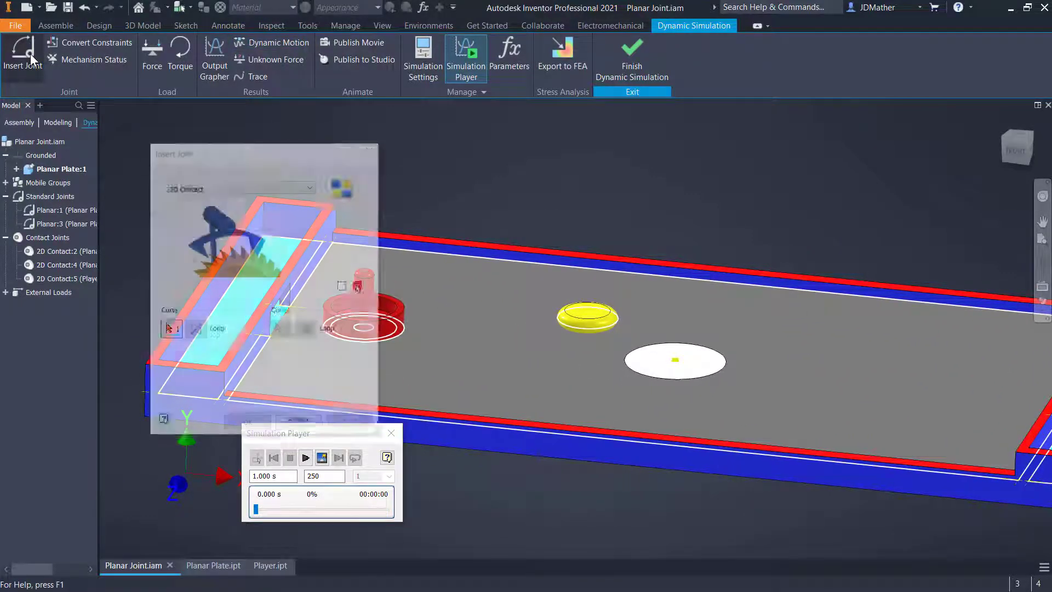
{"action": "scroll", "coordinate": [403, 320], "scroll_direction": "down", "scroll_amount": 3}
{"action": "scroll", "coordinate": [403, 320], "scroll_direction": "down", "scroll_amount": 5}
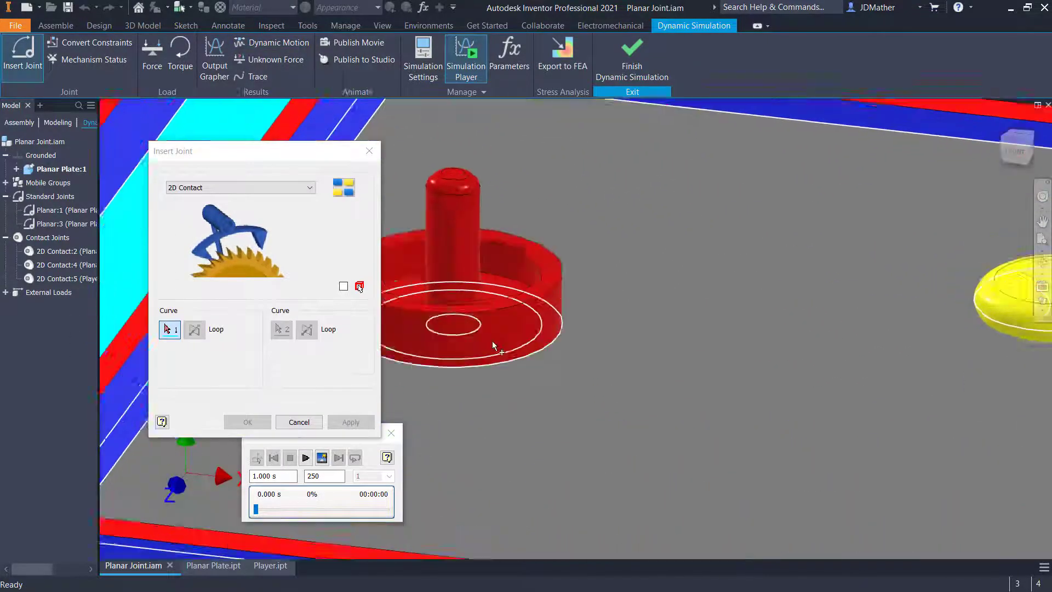
{"action": "mouse_move", "coordinate": [499, 335]}
{"action": "middle_mouse_down", "text": "shift"}
{"action": "mouse_move", "coordinate": [495, 379]}
{"action": "mouse_move", "coordinate": [486, 327]}
{"action": "middle_mouse_up", "text": "shift"}
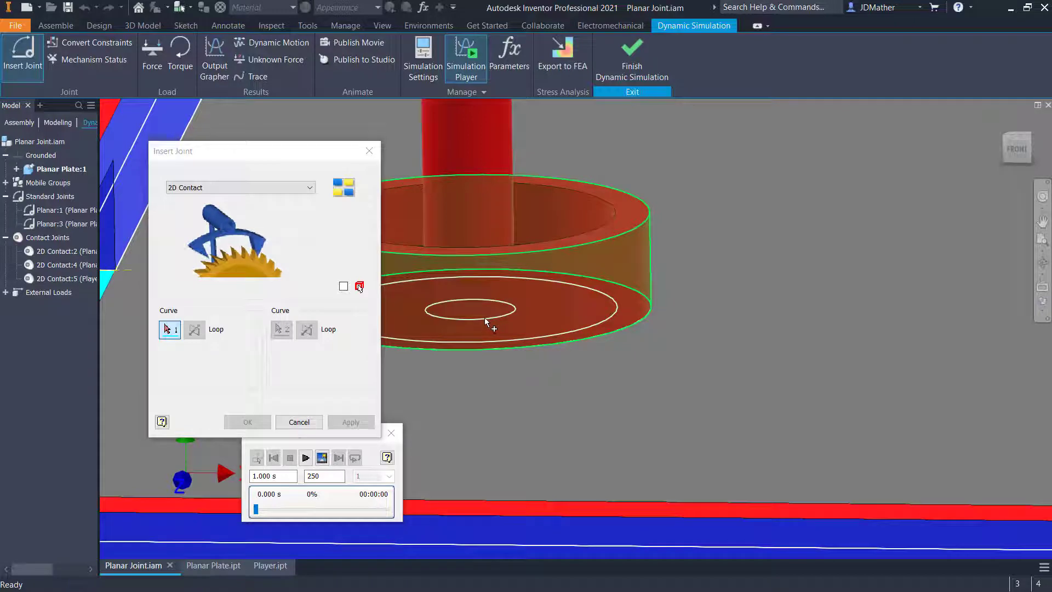
{"action": "right_click", "coordinate": [484, 318]}
{"action": "left_click", "coordinate": [498, 320]}
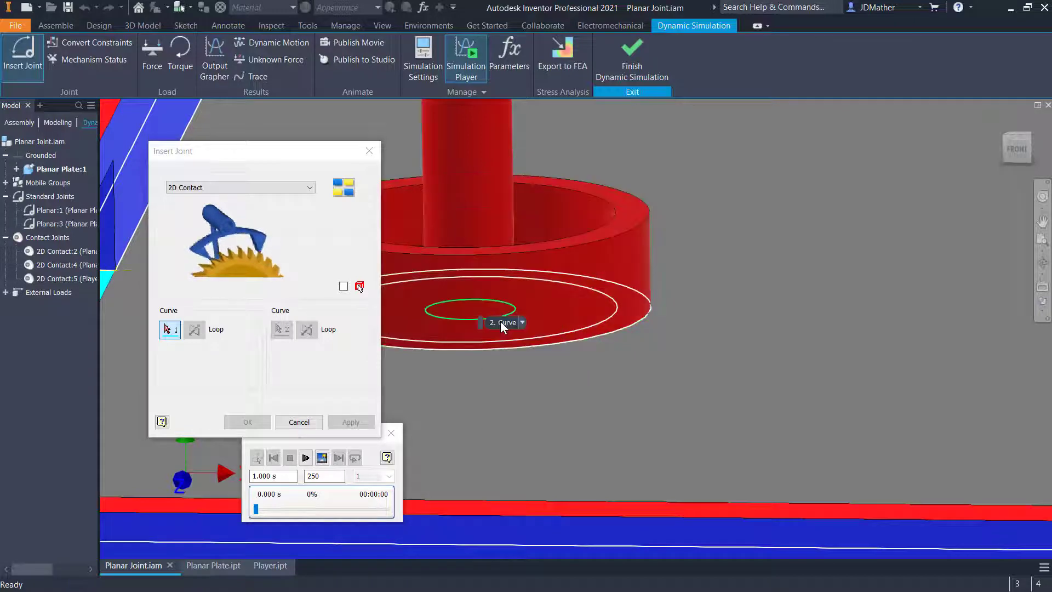
{"action": "left_click", "coordinate": [501, 321]}
Step: Select the opposite goal opening's upper face as the second curve and create the 2D Contact joint, keeping the command open
{"action": "scroll", "coordinate": [501, 321], "scroll_direction": "up", "scroll_amount": 5}
{"action": "scroll", "coordinate": [516, 278], "scroll_direction": "down", "scroll_amount": 3}
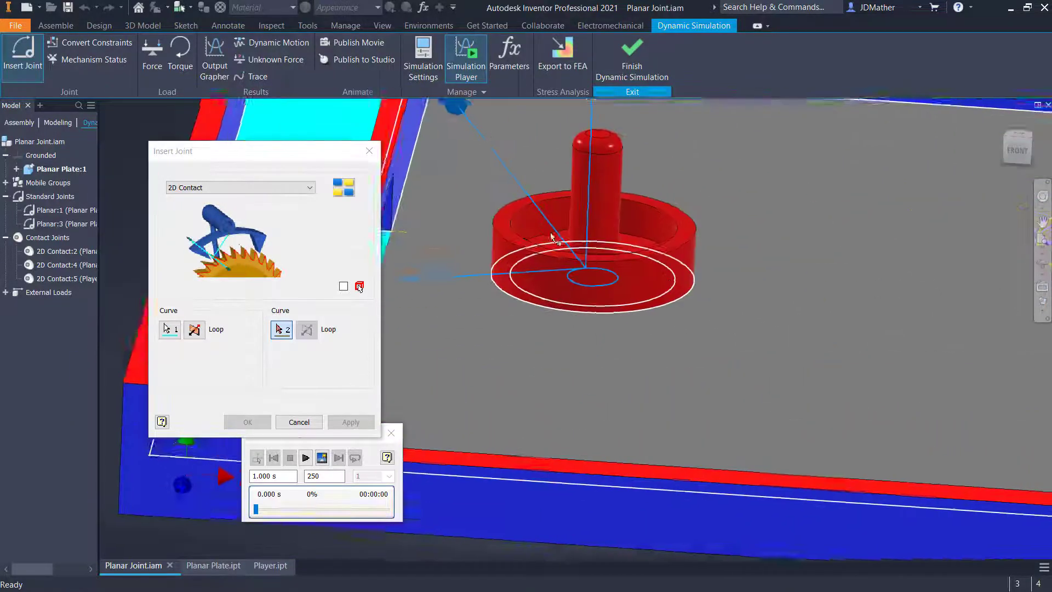
{"action": "scroll", "coordinate": [551, 235], "scroll_direction": "up", "scroll_amount": 3}
{"action": "middle_click_drag", "start_coordinate": [550, 234], "coordinate": [938, 239], "text": "shift"}
{"action": "scroll", "coordinate": [937, 238], "scroll_direction": "down", "scroll_amount": 4}
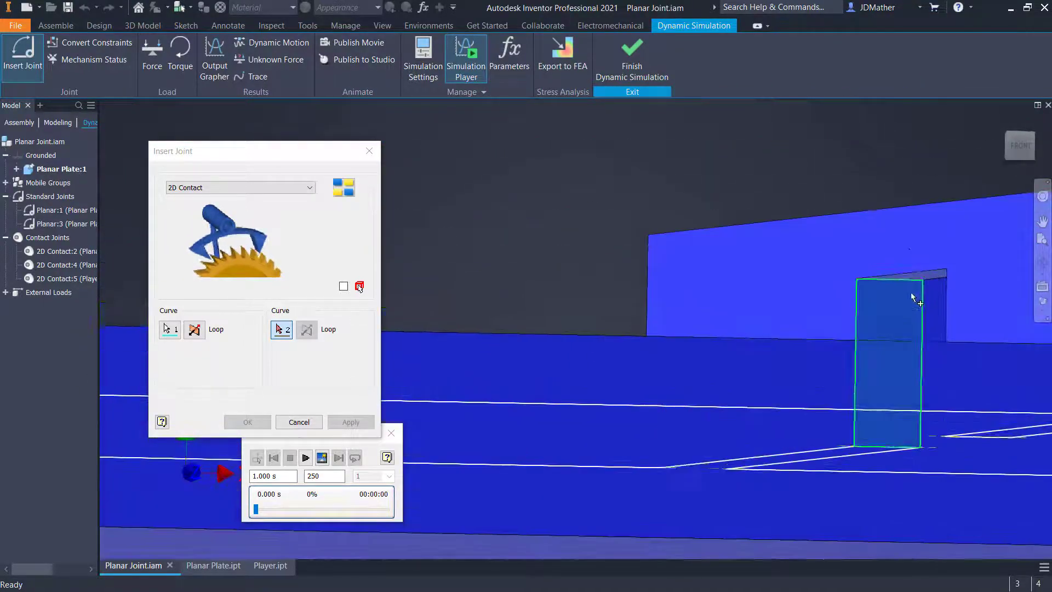
{"action": "key", "text": "F5"}
{"action": "left_click", "coordinate": [918, 274]}
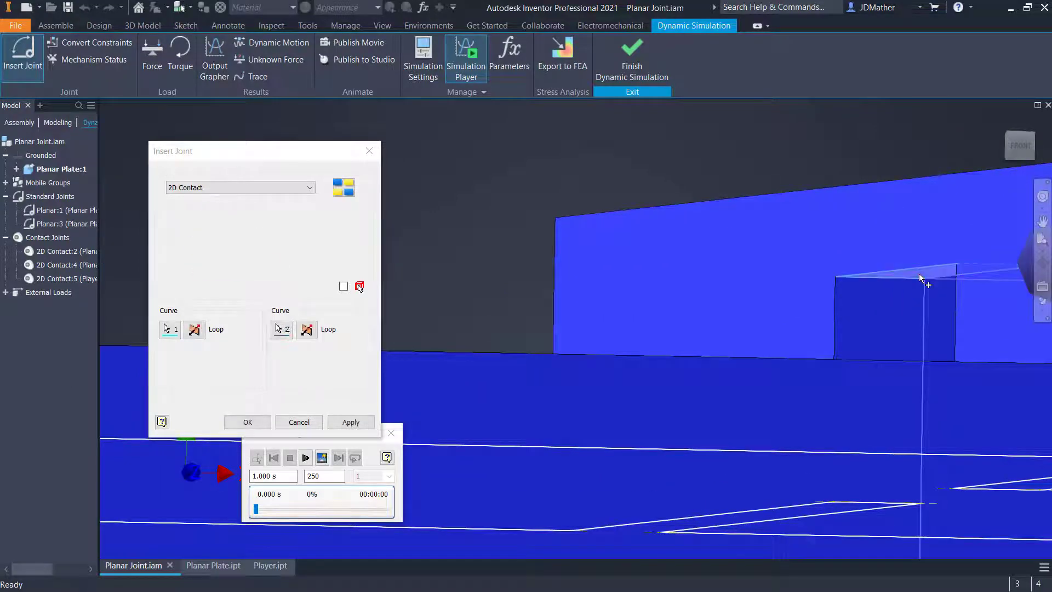
{"action": "key", "text": "F5"}
{"action": "key", "text": "F5"}
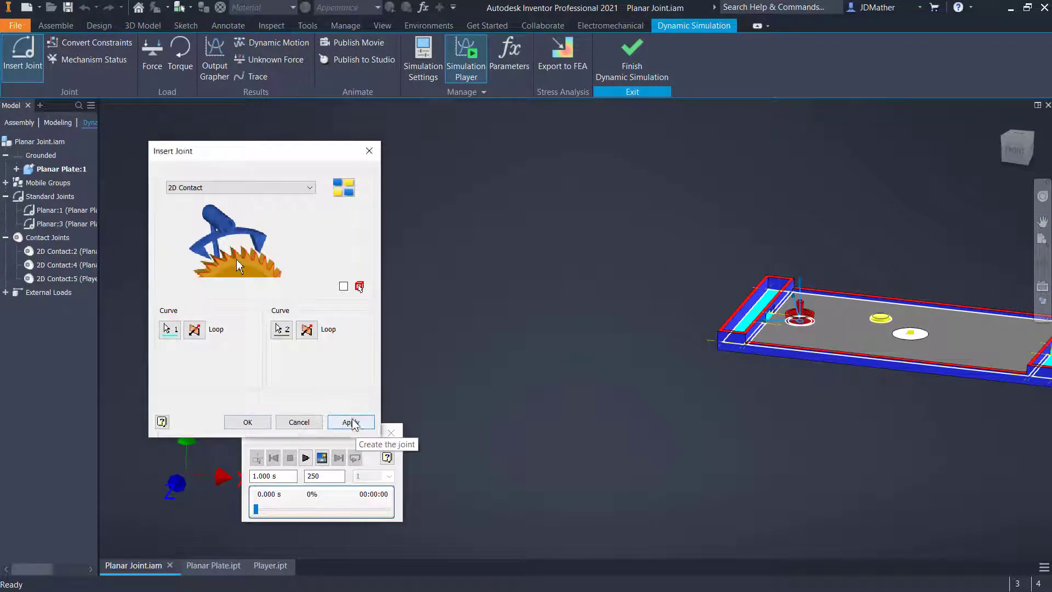
{"action": "left_click", "coordinate": [352, 424]}
Step: Create a 2D Contact joint with the disk's outer circle as the first curve and the Player's outer rim as the second
{"action": "scroll", "coordinate": [791, 373], "scroll_direction": "down", "scroll_amount": 5}
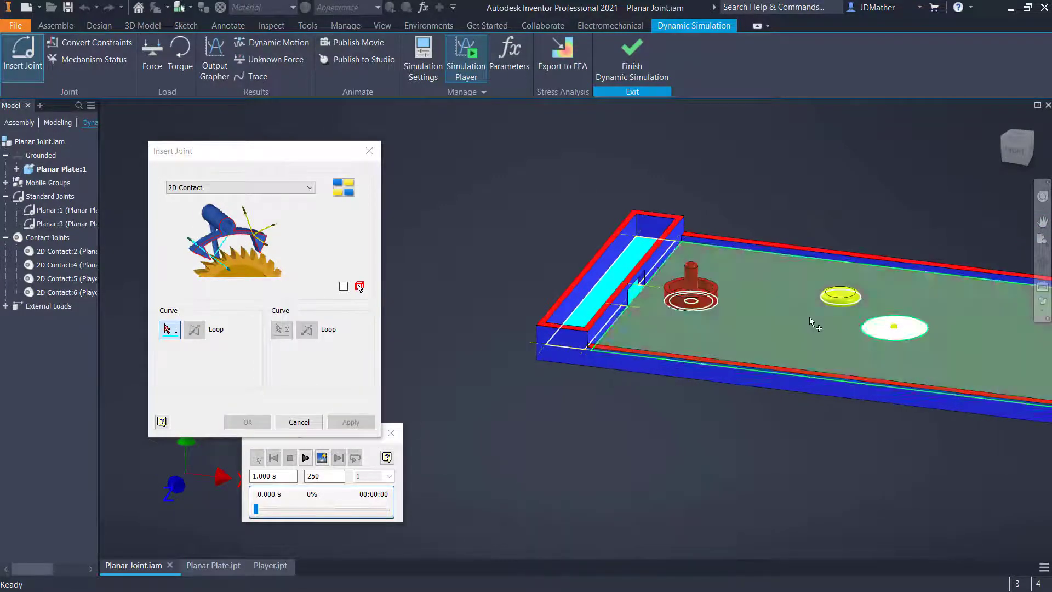
{"action": "scroll", "coordinate": [811, 322], "scroll_direction": "down", "scroll_amount": 4}
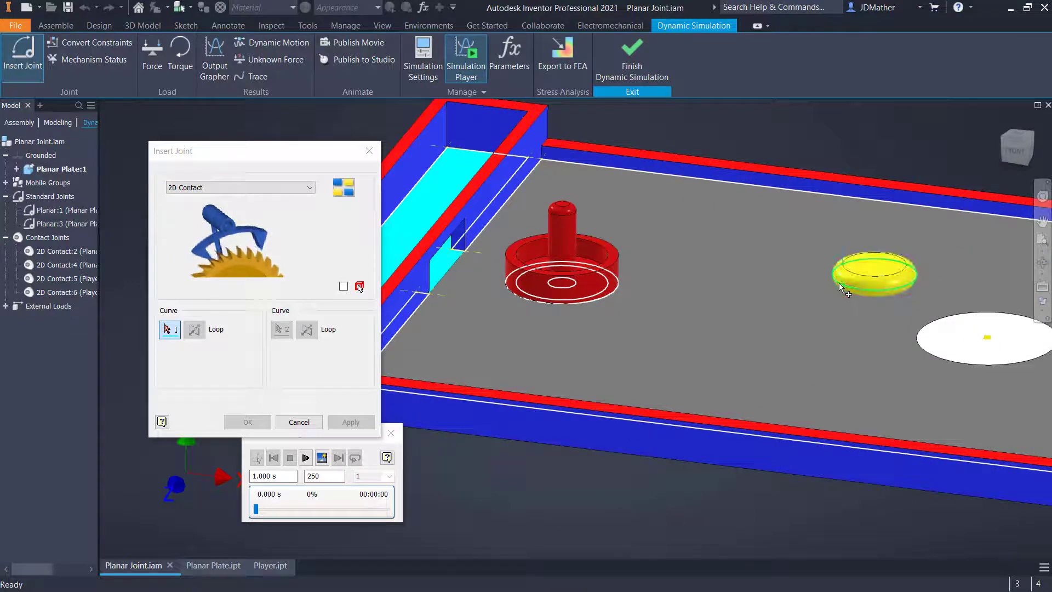
{"action": "left_click", "coordinate": [840, 286]}
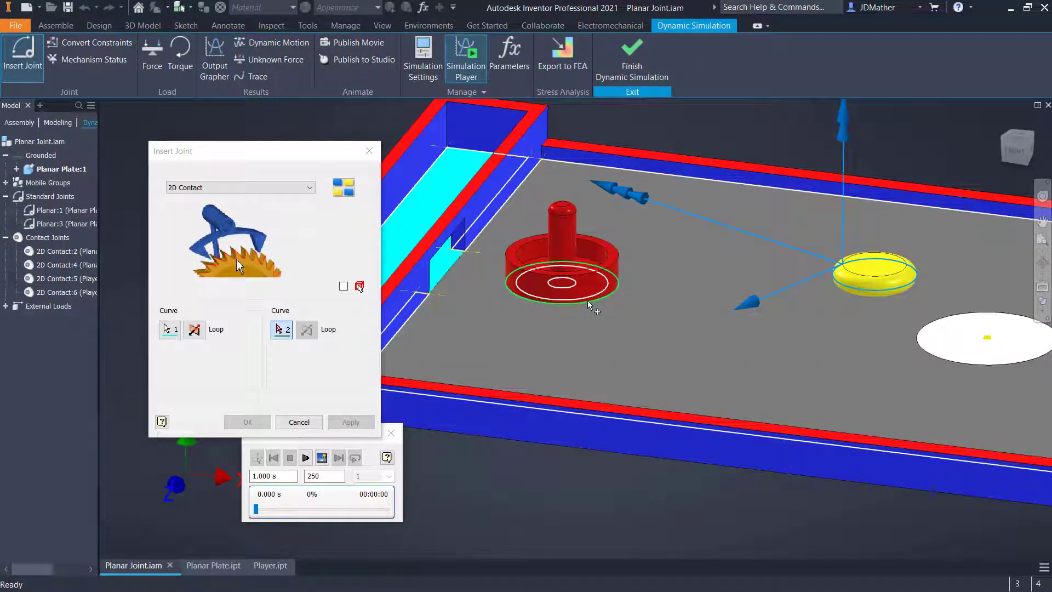
{"action": "mouse_move", "coordinate": [613, 295]}
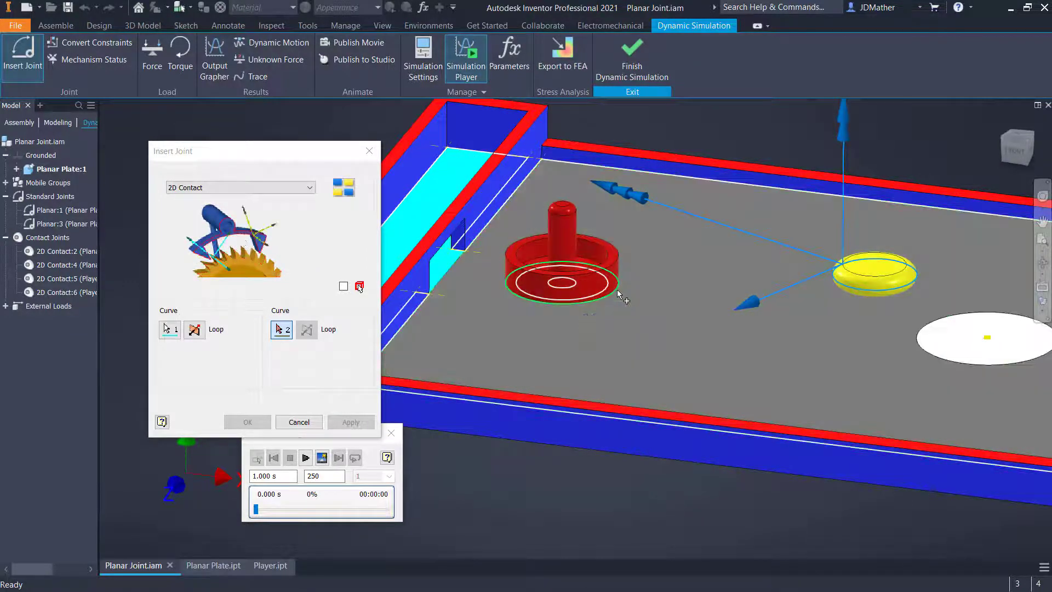
{"action": "left_click", "coordinate": [617, 255]}
{"action": "middle_click_drag", "start_coordinate": [617, 256], "coordinate": [681, 179], "text": "shift"}
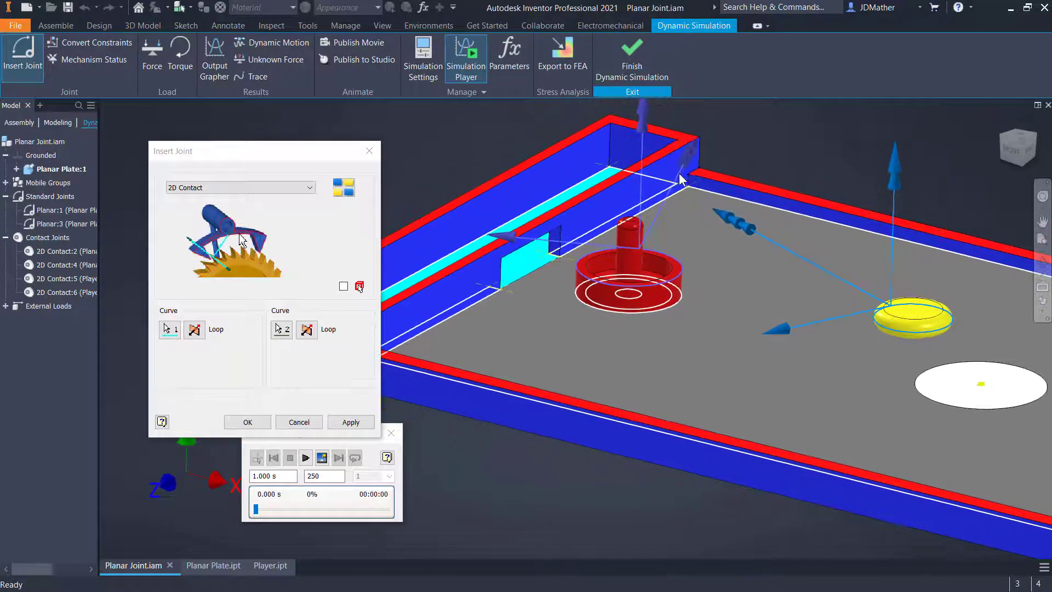
{"action": "key", "text": "F5"}
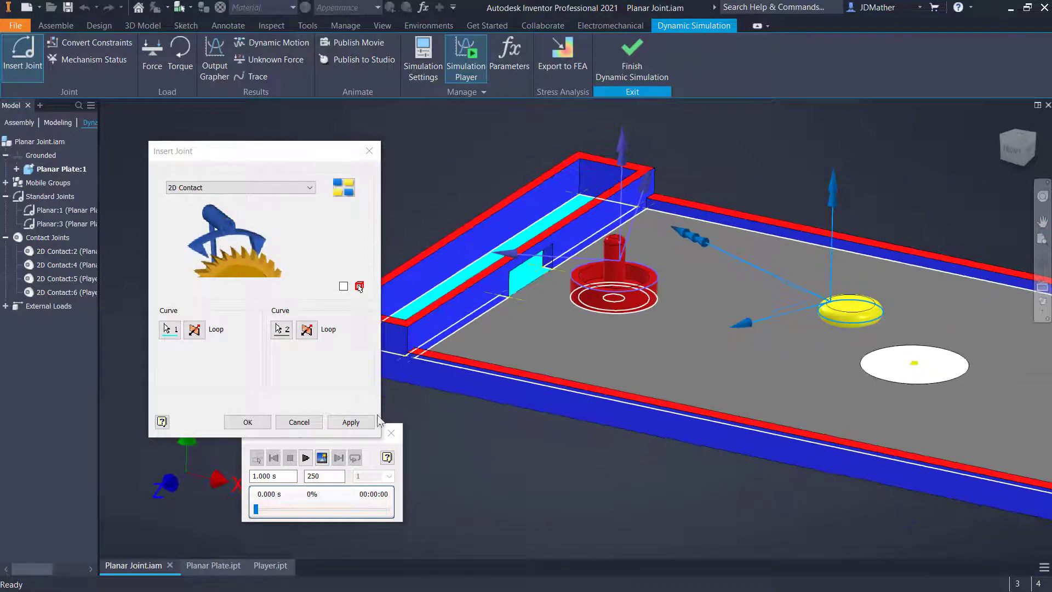
{"action": "left_click", "coordinate": [251, 420]}
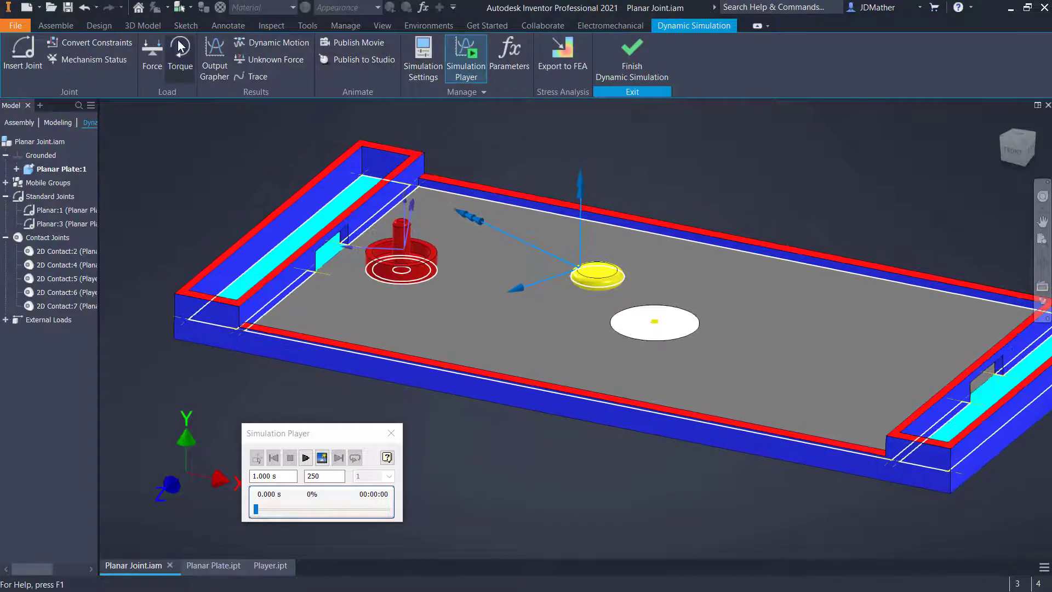
Step: Turn off visibility of all 2D sketches, return to the Dynamic Simulation tools, and clear the joint axis highlights
{"action": "left_click", "coordinate": [381, 25]}
{"action": "left_click", "coordinate": [31, 48]}
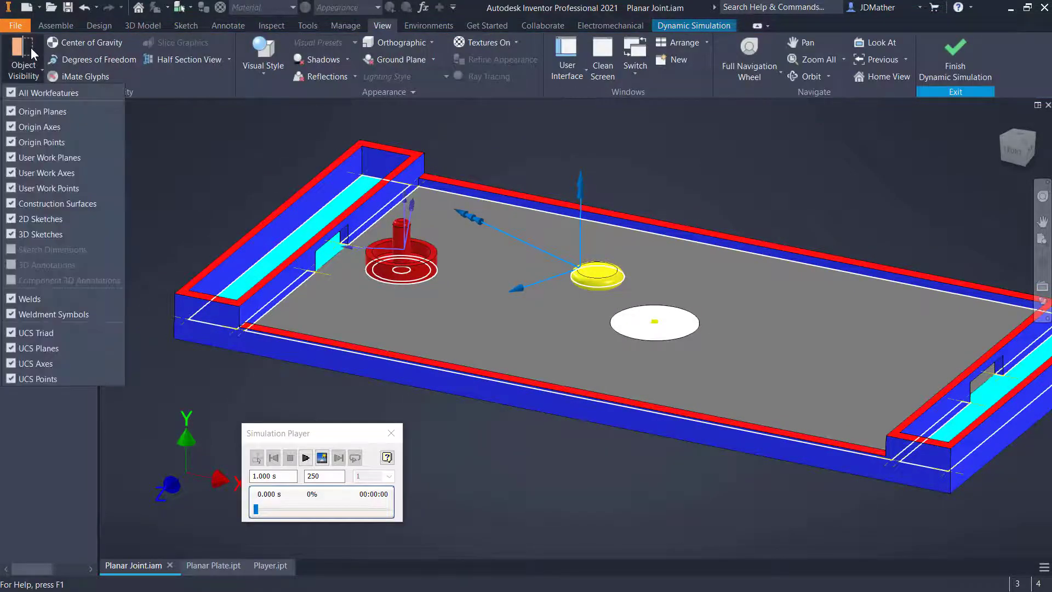
{"action": "left_click", "coordinate": [11, 219]}
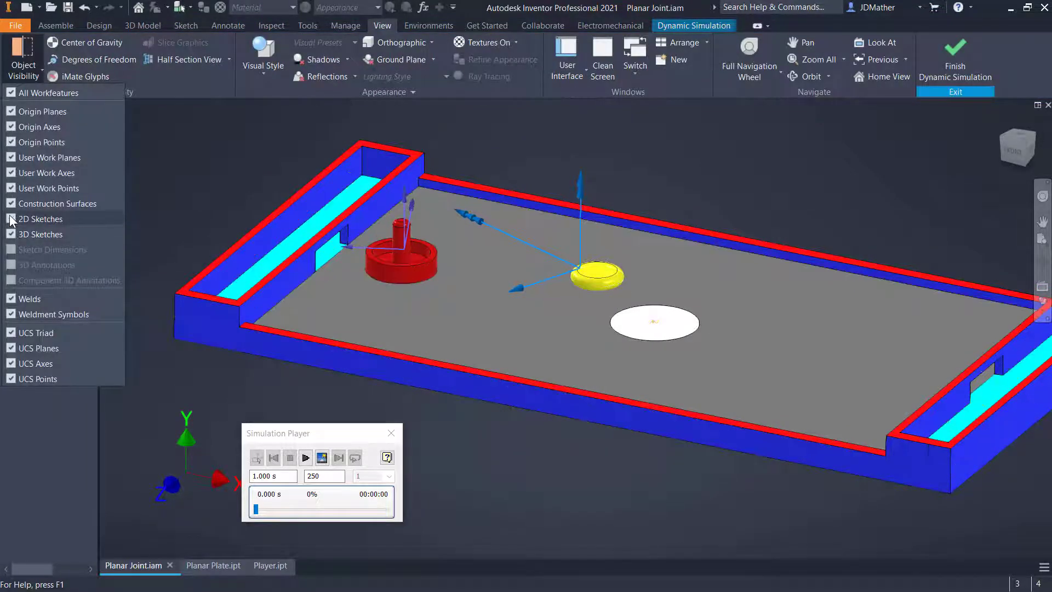
{"action": "left_click", "coordinate": [657, 26]}
{"action": "middle_click_drag", "start_coordinate": [663, 163], "coordinate": [483, 216], "text": "shift"}
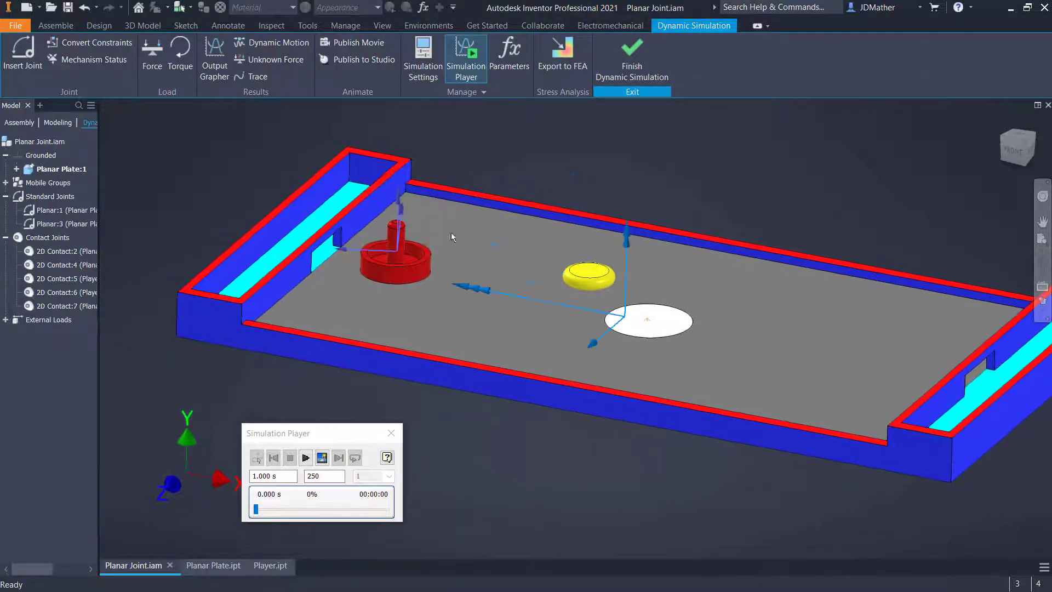
{"action": "left_click", "coordinate": [48, 196]}
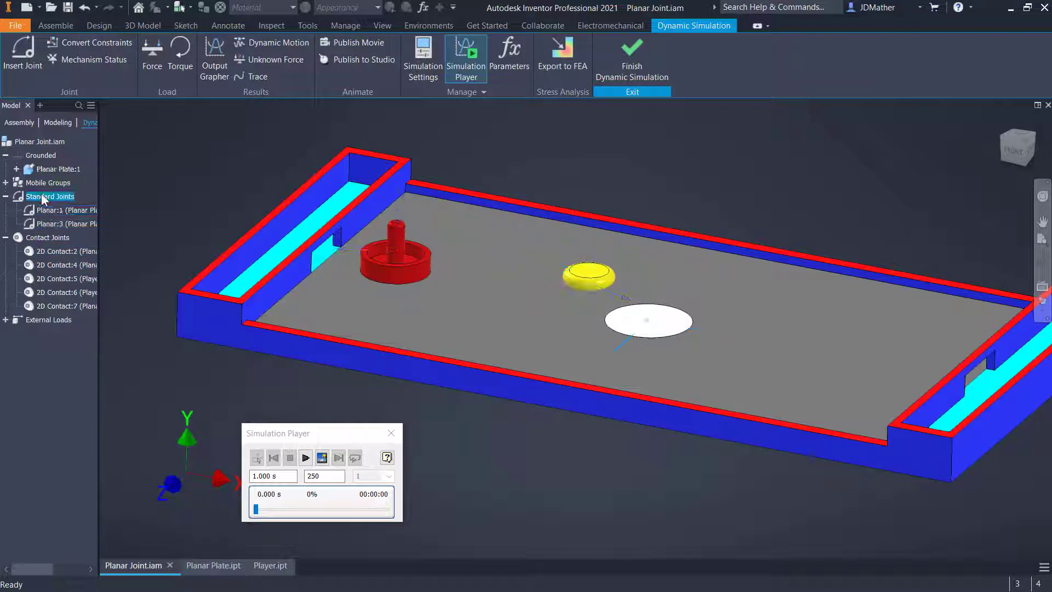
Step: Test the contacts by driving the Player into the disk and on to the opposite goal, end the motion, and inspect the goal opening
{"action": "scroll", "coordinate": [402, 306], "scroll_direction": "down", "scroll_amount": 3}
{"action": "left_click_drag", "start_coordinate": [418, 270], "coordinate": [587, 291]}
{"action": "left_click_drag", "start_coordinate": [587, 291], "coordinate": [993, 554]}
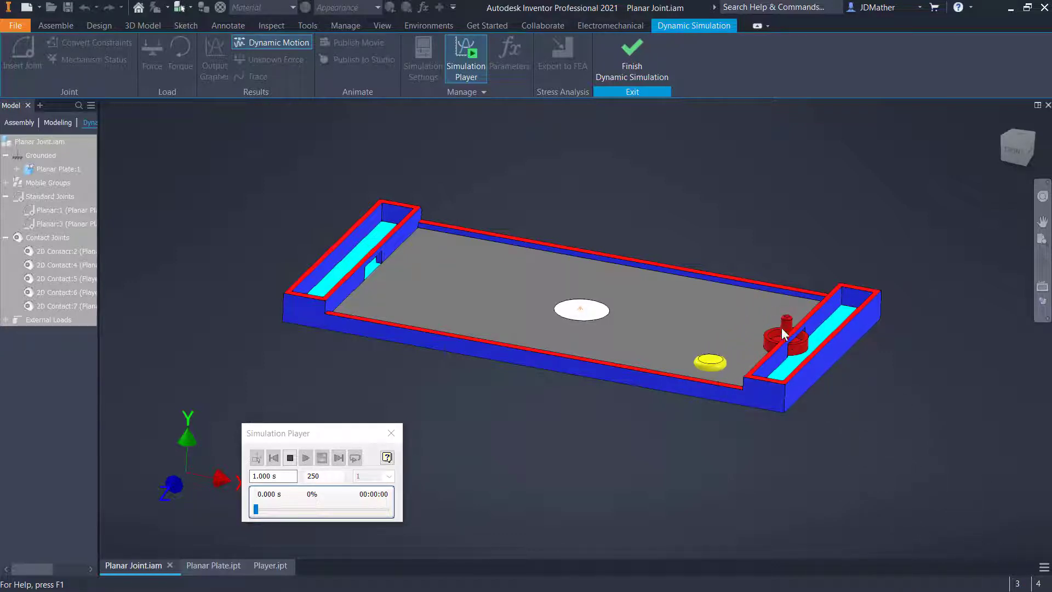
{"action": "key", "text": "Escape"}
{"action": "scroll", "coordinate": [786, 353], "scroll_direction": "down", "scroll_amount": 5}
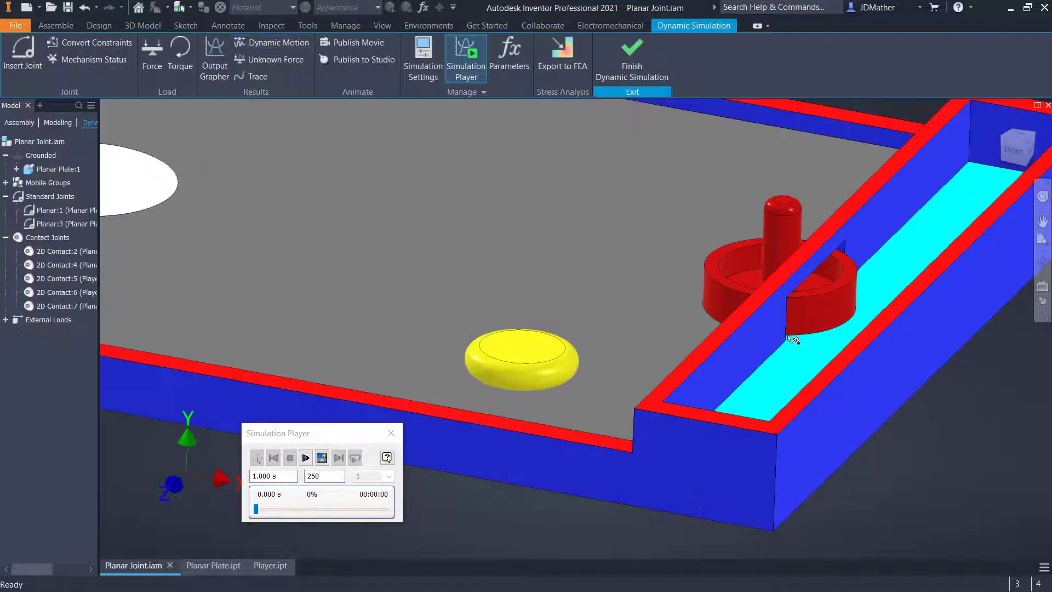
{"action": "middle_click_drag", "start_coordinate": [793, 340], "coordinate": [787, 338], "text": "shift"}
{"action": "scroll", "coordinate": [789, 338], "scroll_direction": "up", "scroll_amount": 5}
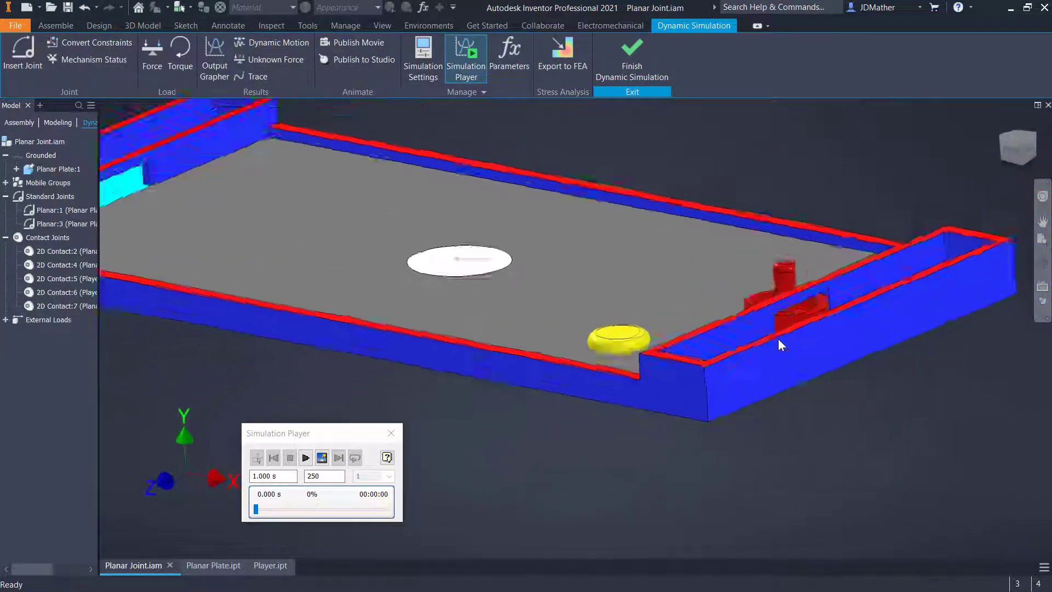